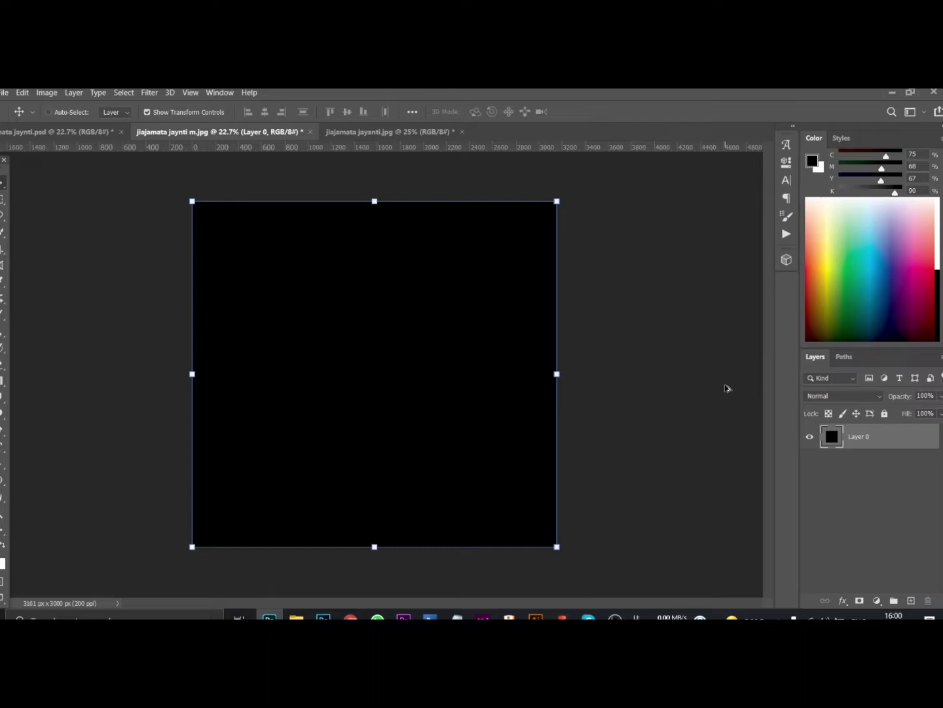
# Verify in Image Size that the black canvas is 3161 × 3000 pixels at 200 ppi, then fit it to the window.
pyautogui.hotkey('ctrl', 'alt', 'i')
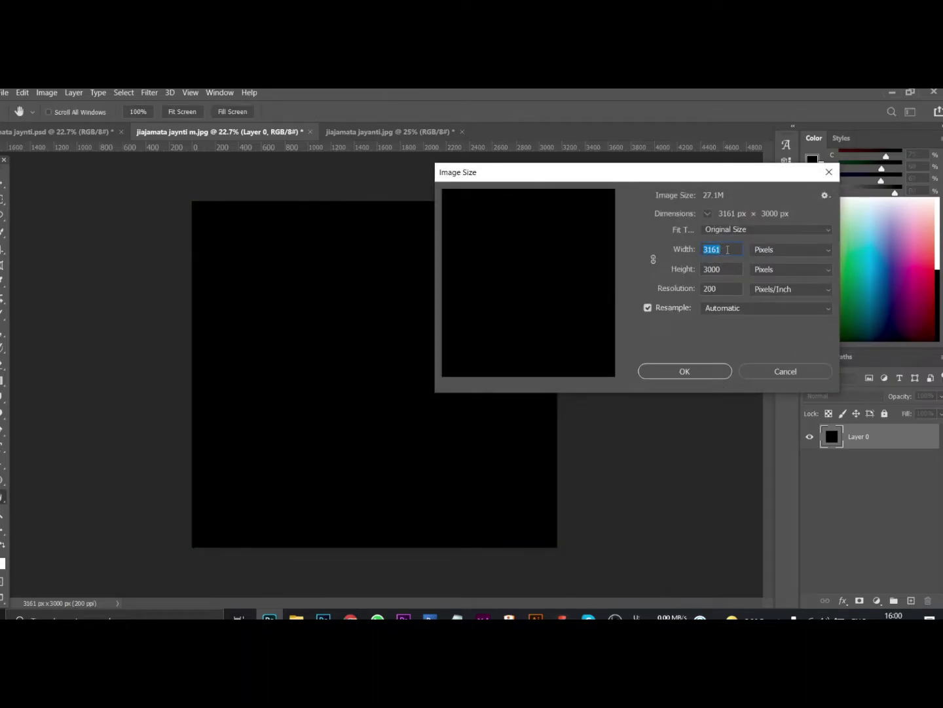
pyautogui.click(786, 250)
pyautogui.click(773, 269)
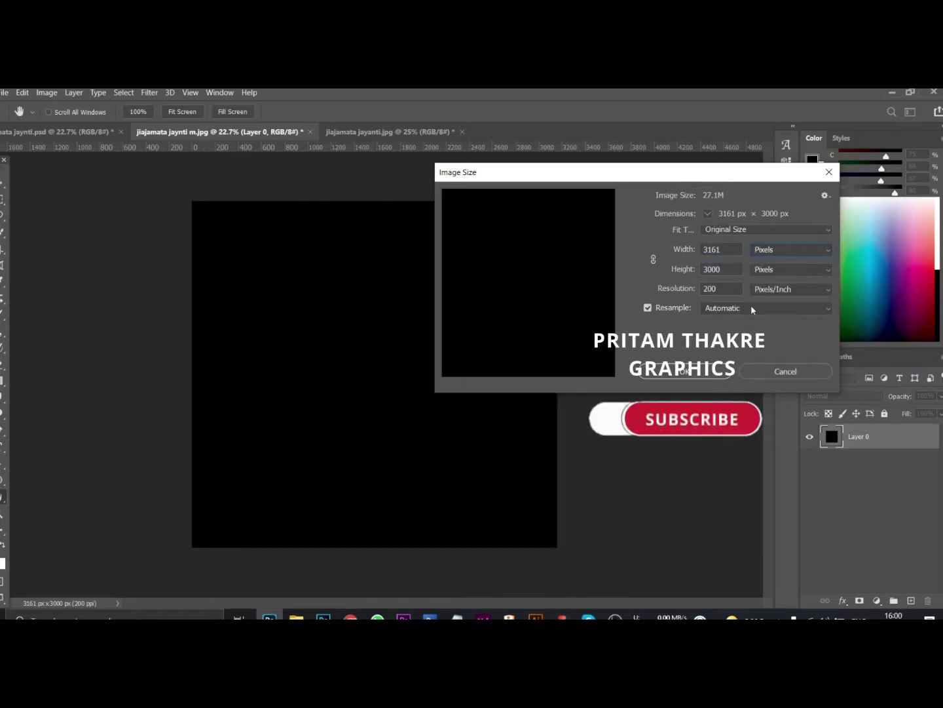
pyautogui.click(685, 370)
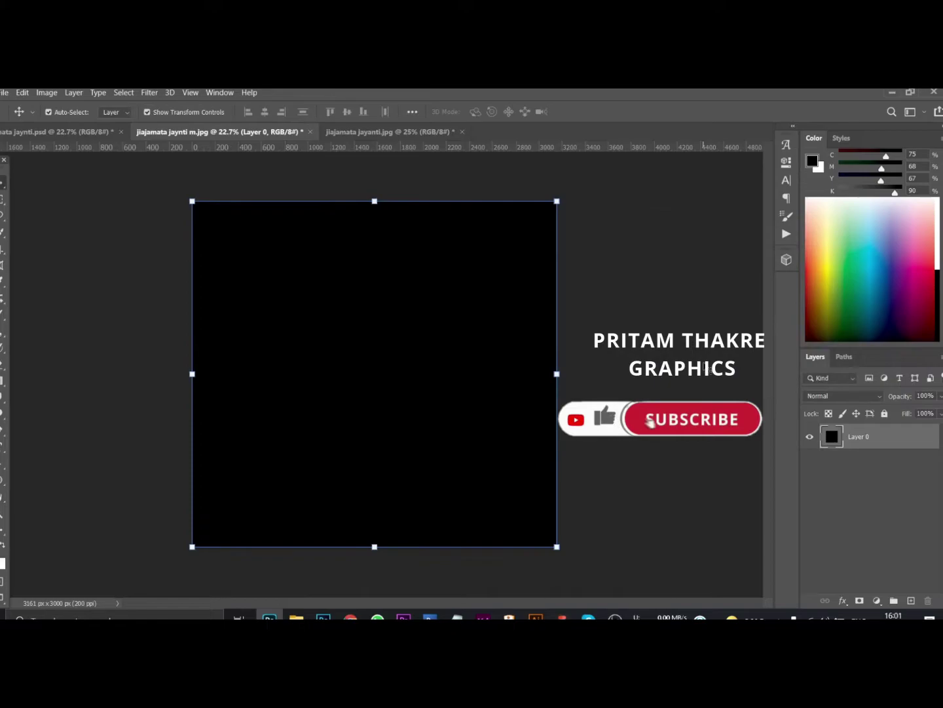
pyautogui.hotkey('ctrl', '0')
# Copy the lit arch image into the black canvas and enlarge it to about 191% across the top.
pyautogui.click(376, 130)
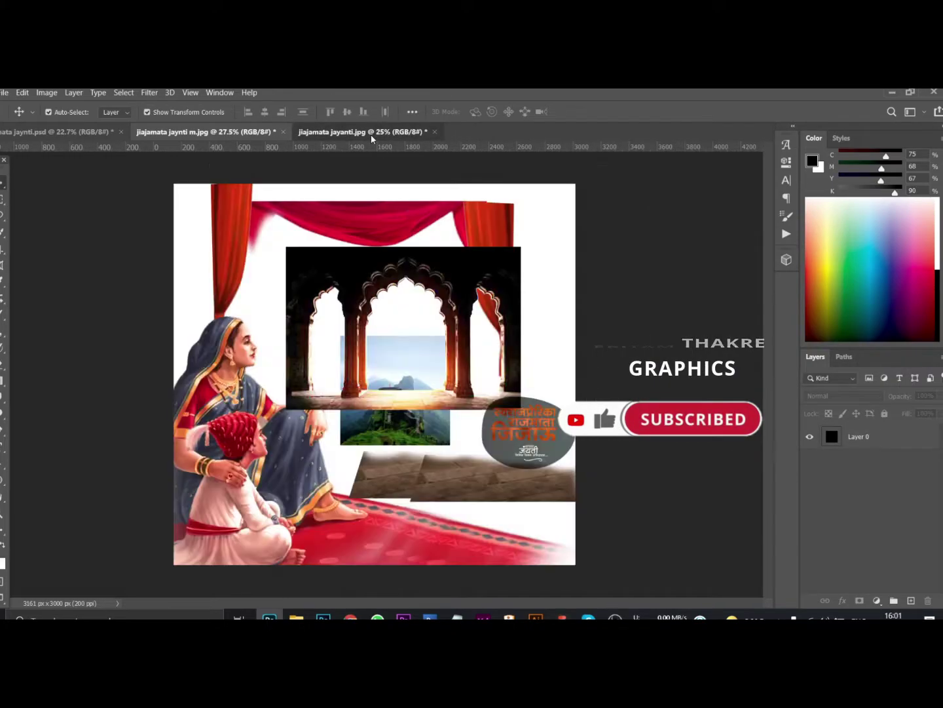
pyautogui.moveTo(433, 275)
pyautogui.mouseDown()
pyautogui.moveTo(252, 123)
pyautogui.moveTo(354, 293)
pyautogui.mouseUp()
pyautogui.hotkey('ctrl', 't')
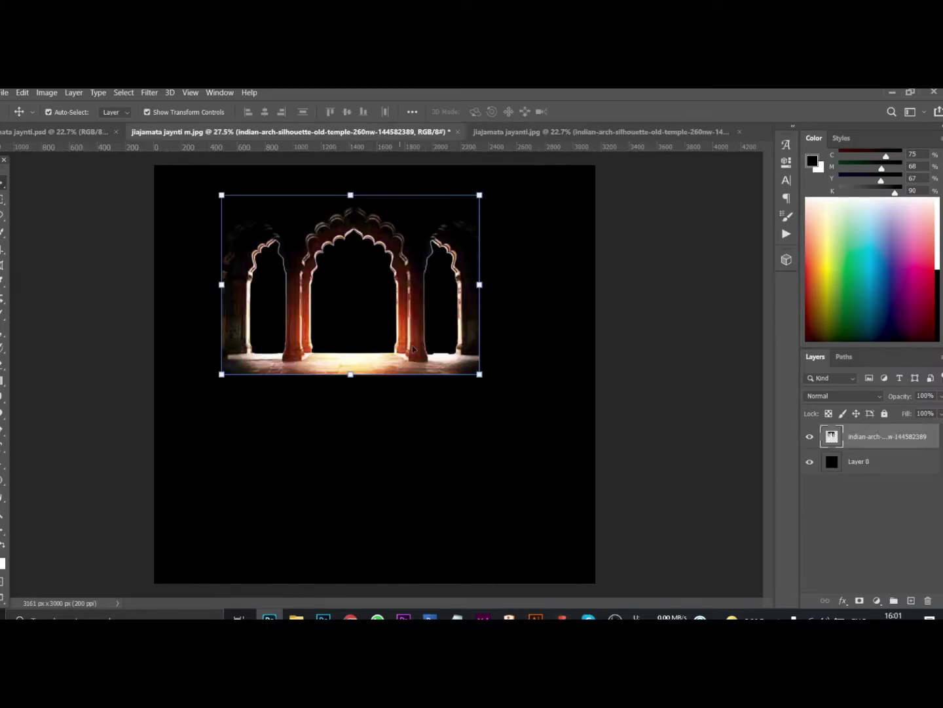
pyautogui.hotkey('ctrl', '-')
pyautogui.moveTo(461, 375); pyautogui.dragTo(558, 443)
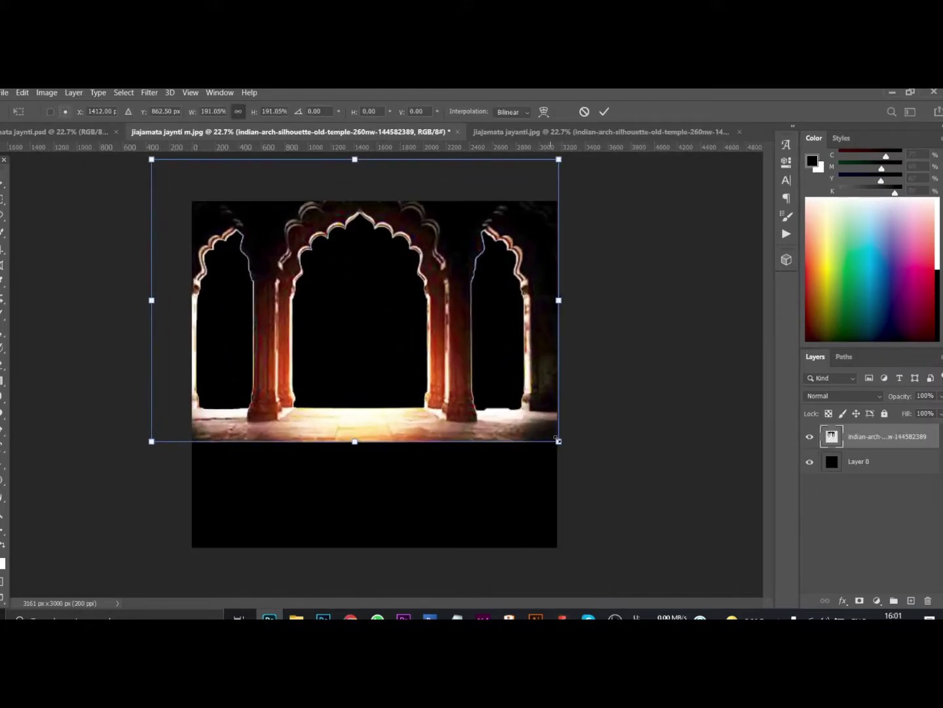
pyautogui.moveTo(504, 355); pyautogui.dragTo(517, 408)
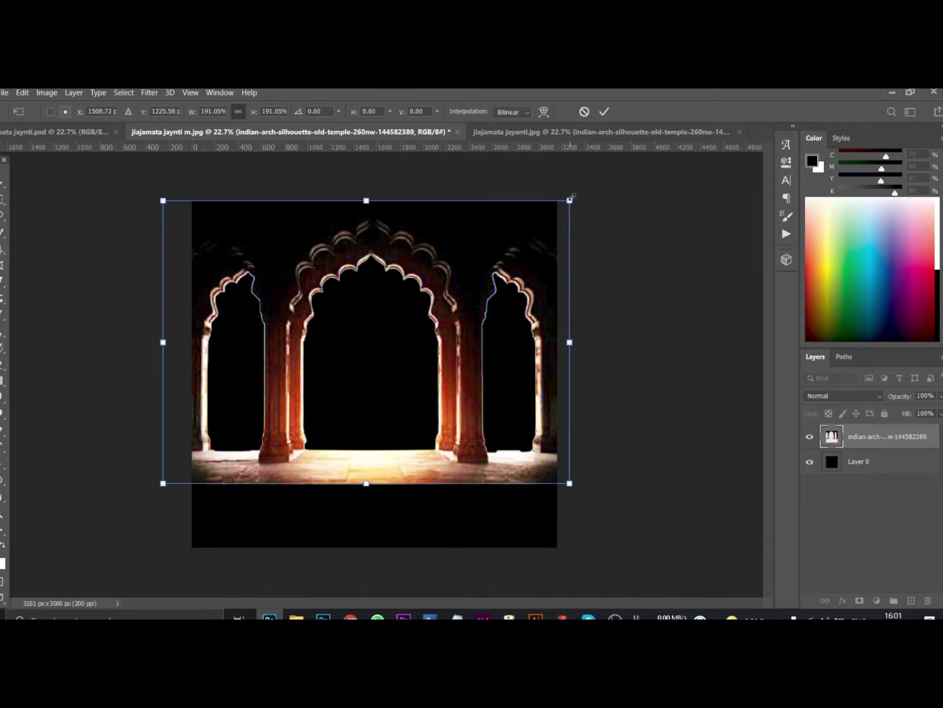
pyautogui.moveTo(570, 197); pyautogui.dragTo(544, 201)
pyautogui.press('Return')
# Nudge the arches into their final position, then return to the jiajamata jayanti.jpg composite.
pyautogui.moveTo(509, 278); pyautogui.dragTo(525, 258)
pyautogui.click(651, 240)
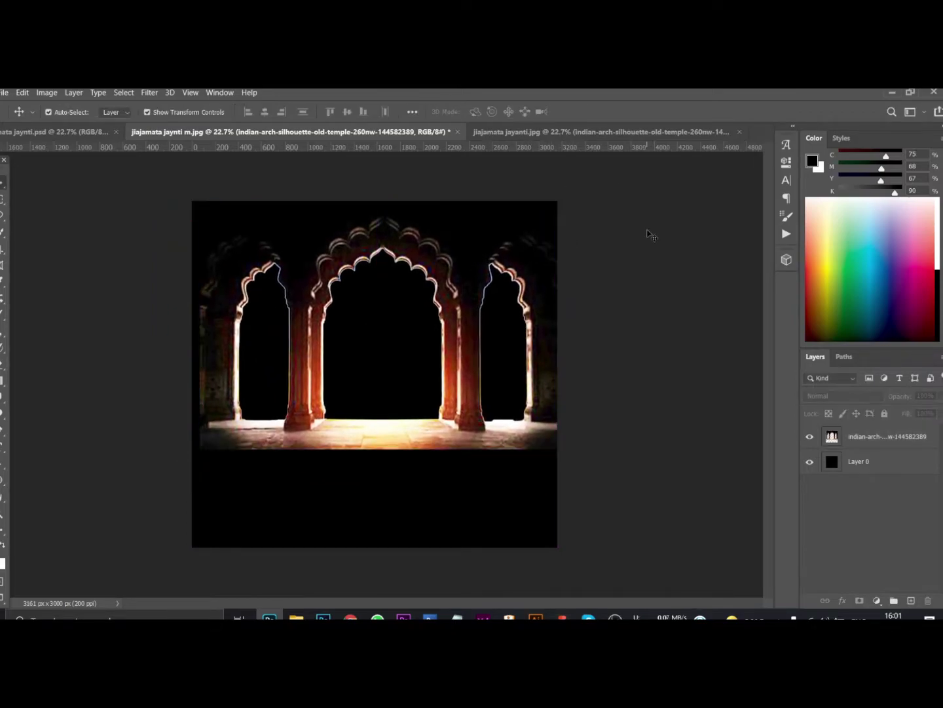
pyautogui.click(478, 449)
pyautogui.click(512, 133)
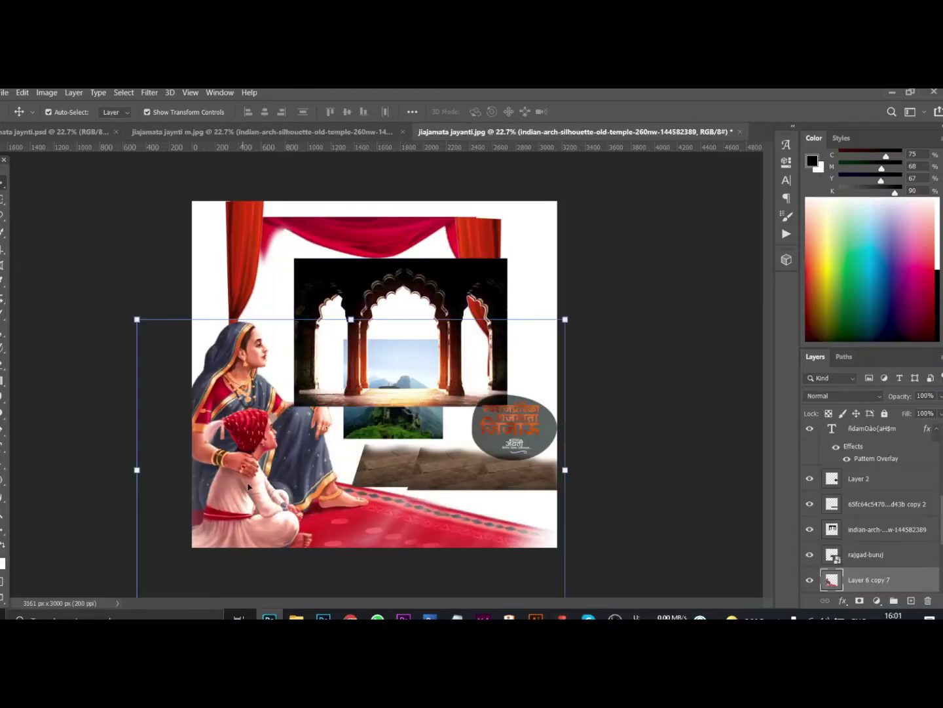
# Copy the mother-and-child figure into the arch canvas, position it, and hide the layer.
pyautogui.moveTo(249, 487)
pyautogui.mouseDown()
pyautogui.moveTo(357, 151)
pyautogui.moveTo(334, 390)
pyautogui.mouseUp()
pyautogui.moveTo(344, 457); pyautogui.dragTo(386, 513)
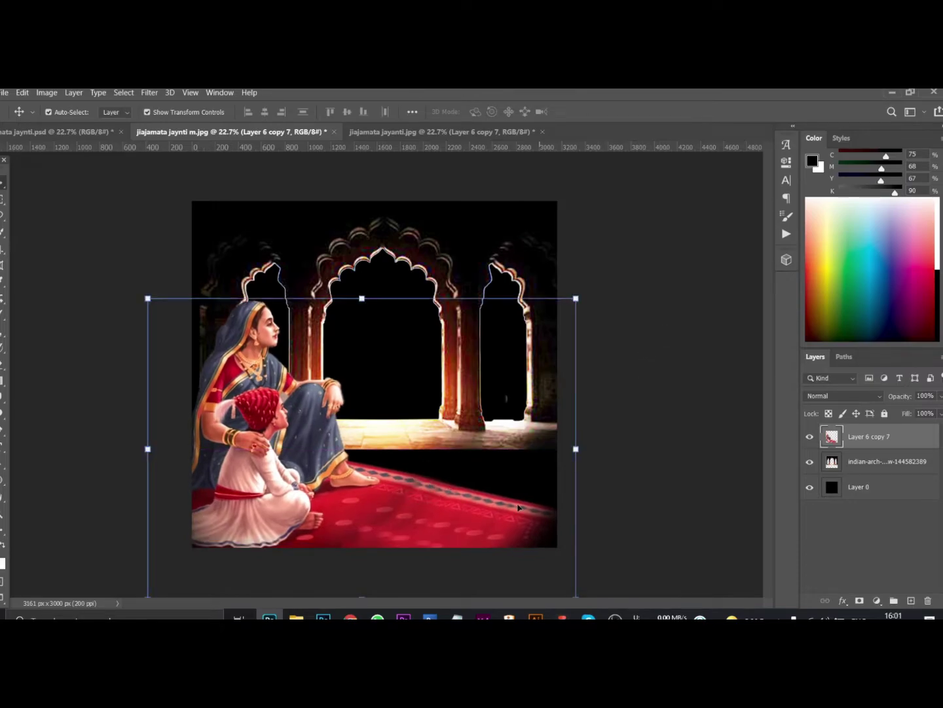
pyautogui.press('Delete')
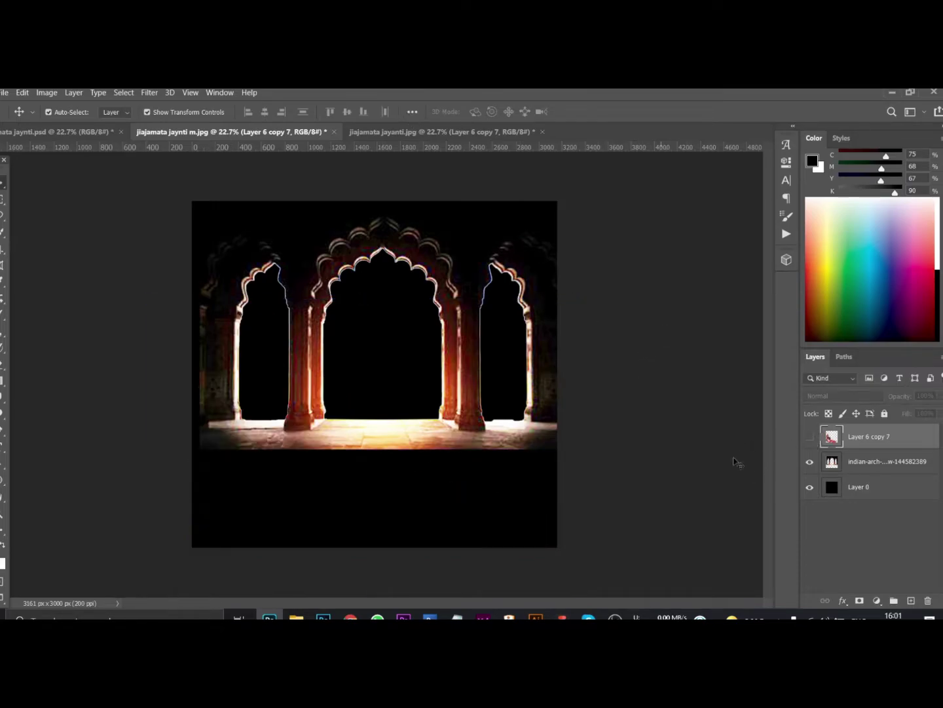
pyautogui.click(459, 131)
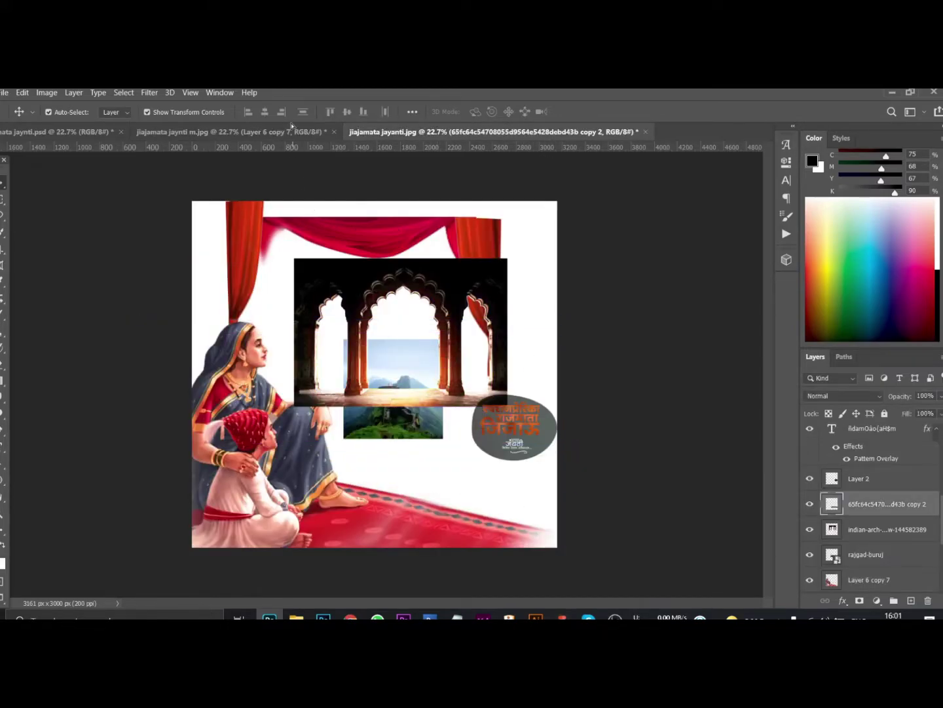
# Bring the stone floor into the arch canvas and stretch it across the bottom.
pyautogui.moveTo(290, 129); pyautogui.dragTo(392, 522)
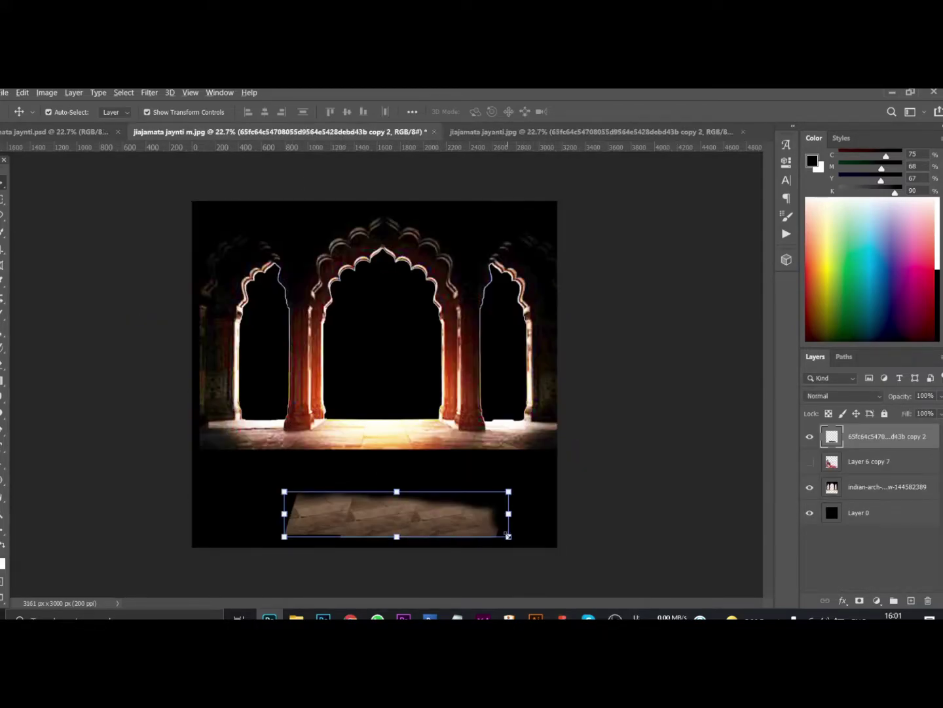
pyautogui.hotkey('ctrl', 't')
pyautogui.moveTo(530, 541); pyautogui.dragTo(649, 563)
pyautogui.moveTo(537, 515); pyautogui.dragTo(537, 481)
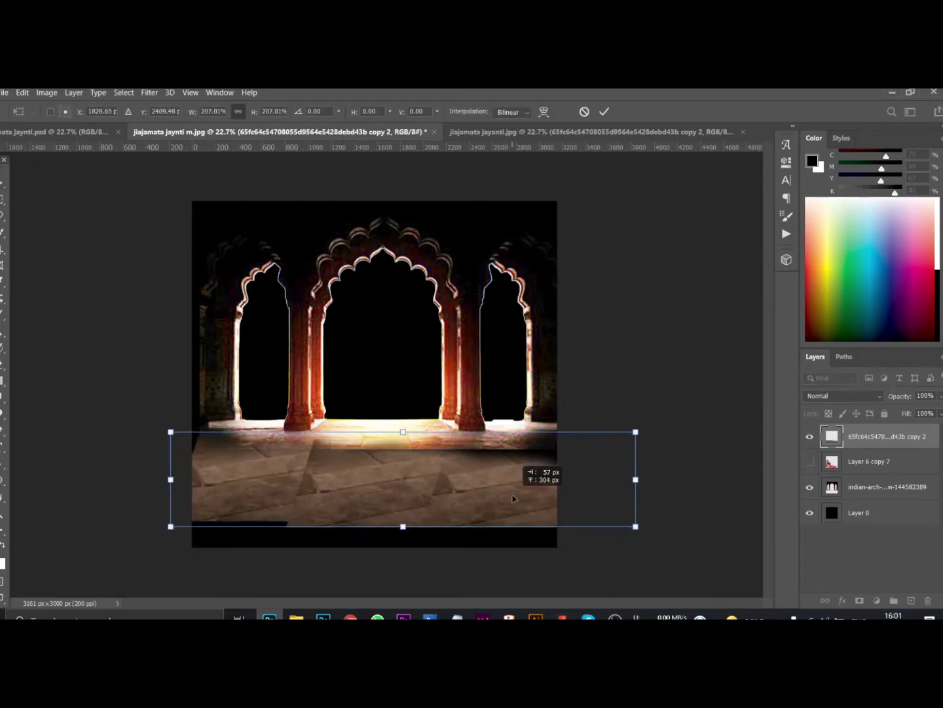
pyautogui.moveTo(636, 525)
pyautogui.mouseDown()
pyautogui.moveTo(587, 507)
pyautogui.moveTo(635, 535)
pyautogui.moveTo(638, 526)
pyautogui.mouseUp()
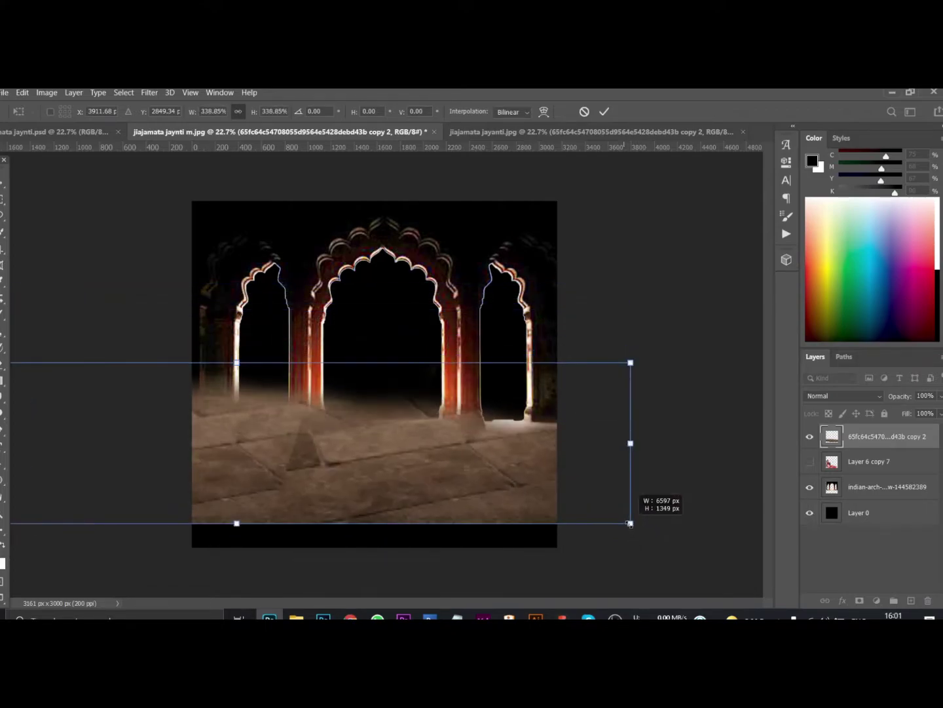
pyautogui.moveTo(269, 451); pyautogui.dragTo(105, 415)
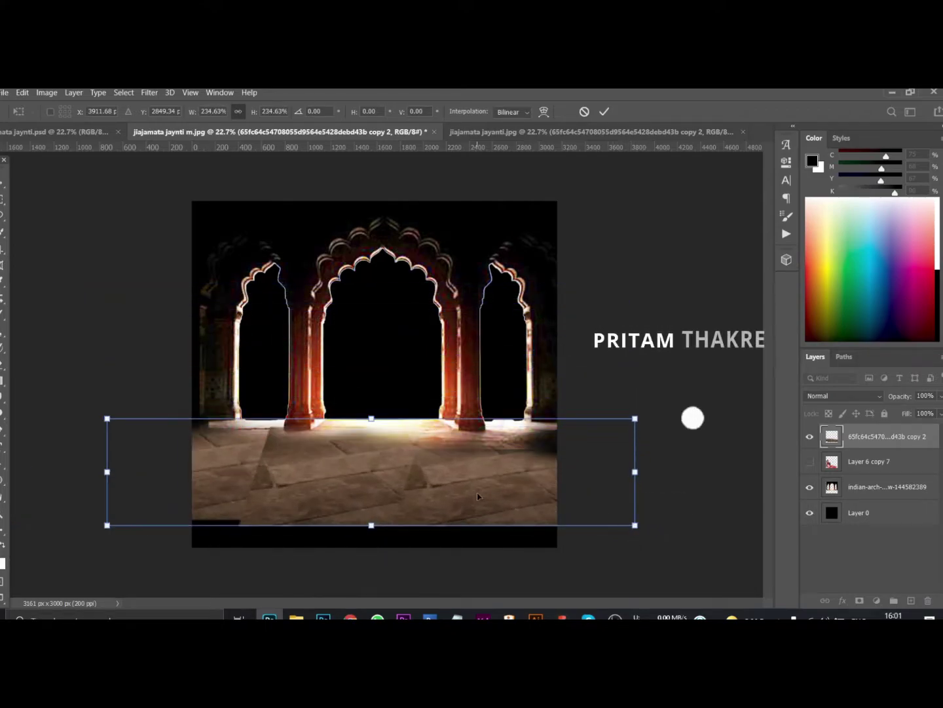
pyautogui.moveTo(476, 493); pyautogui.dragTo(488, 502)
pyautogui.press('Return')
# Fine-tune the floor to about 110% and its placement, and drag in another figure copy.
pyautogui.moveTo(646, 530); pyautogui.dragTo(663, 534)
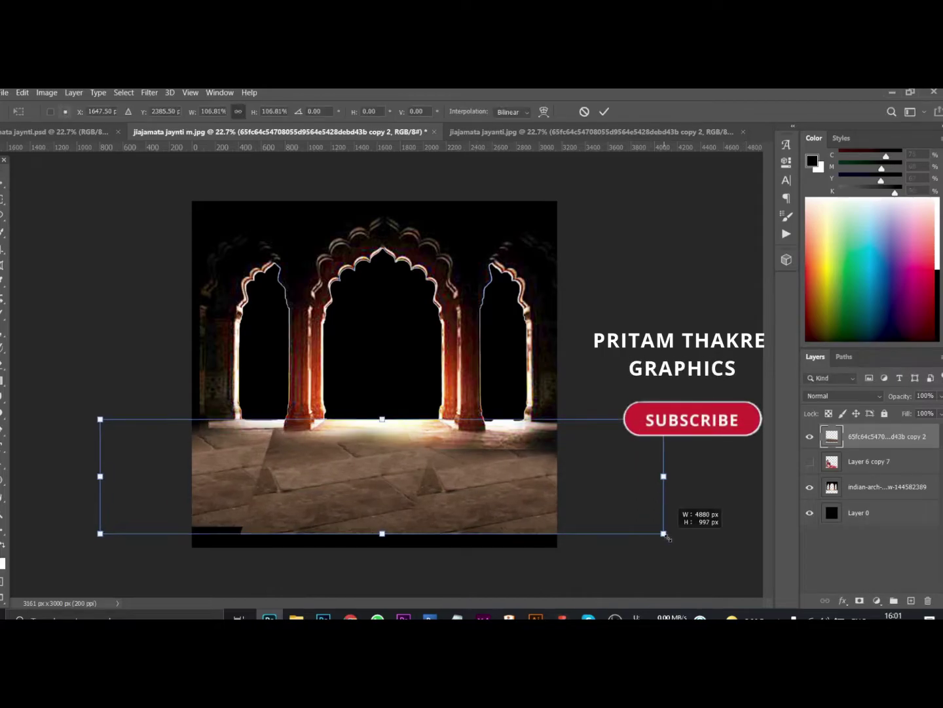
pyautogui.moveTo(499, 492); pyautogui.dragTo(504, 505)
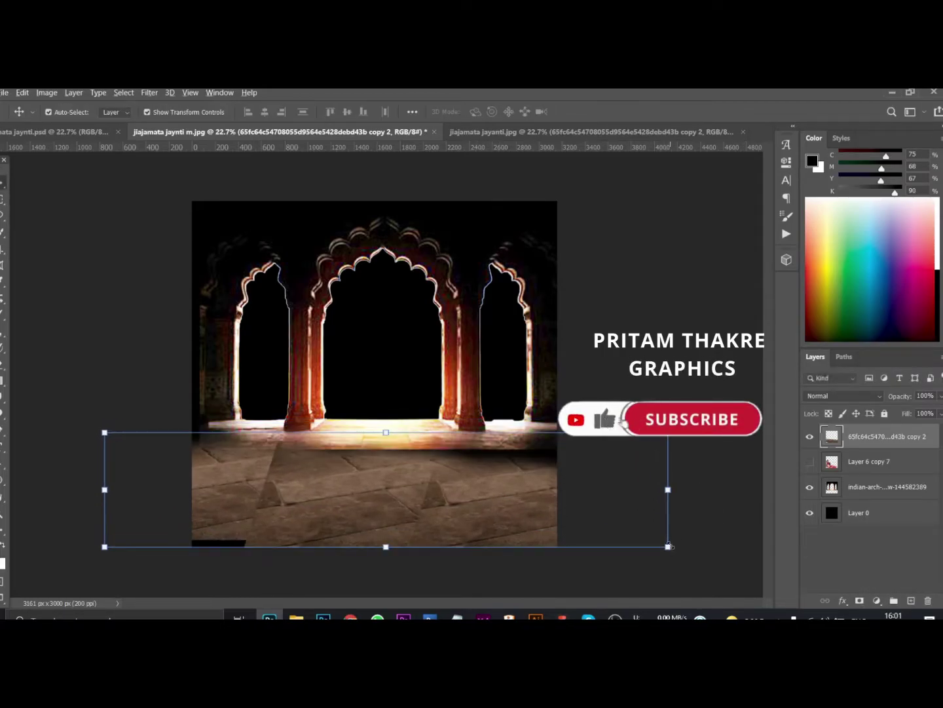
pyautogui.moveTo(668, 545); pyautogui.dragTo(699, 554)
pyautogui.moveTo(656, 499); pyautogui.dragTo(662, 493)
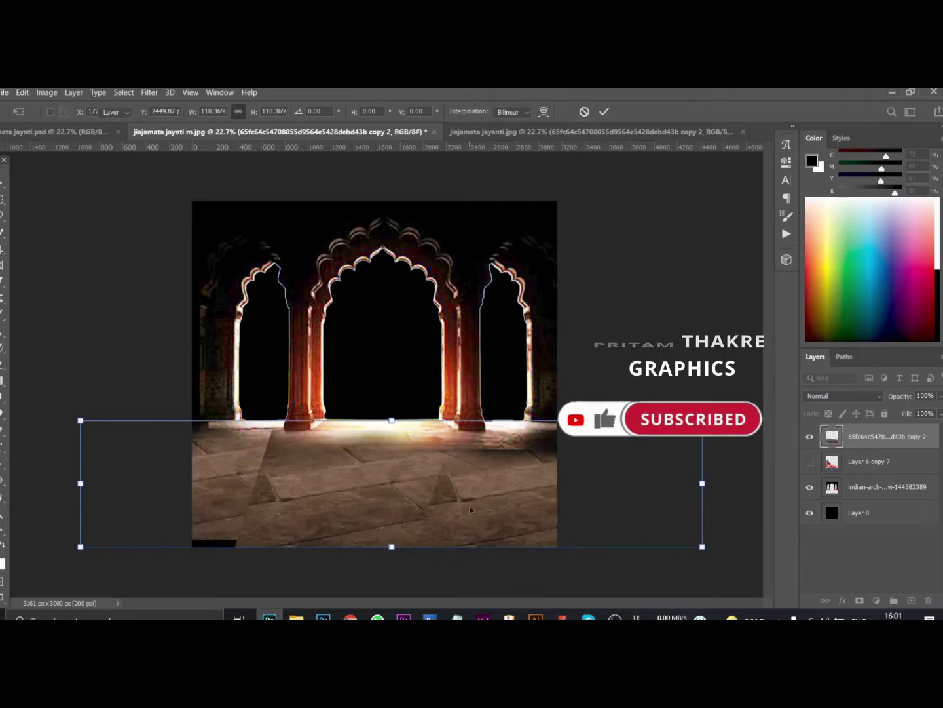
pyautogui.press('Return')
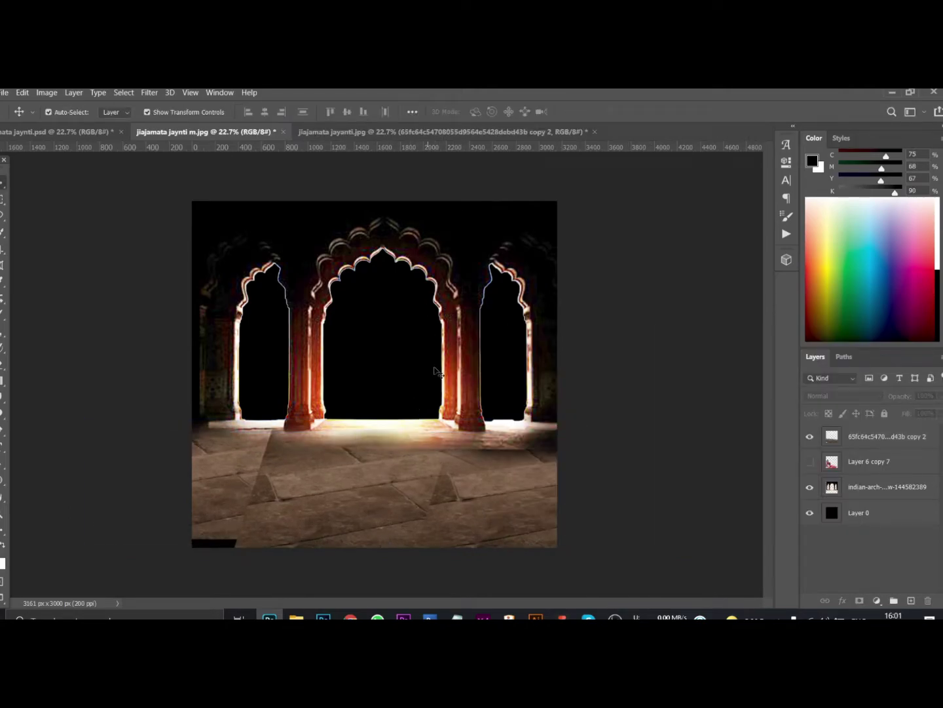
pyautogui.moveTo(434, 370)
pyautogui.mouseDown()
pyautogui.moveTo(247, 318)
pyautogui.moveTo(254, 173)
pyautogui.moveTo(304, 460)
pyautogui.moveTo(331, 460)
pyautogui.mouseUp()
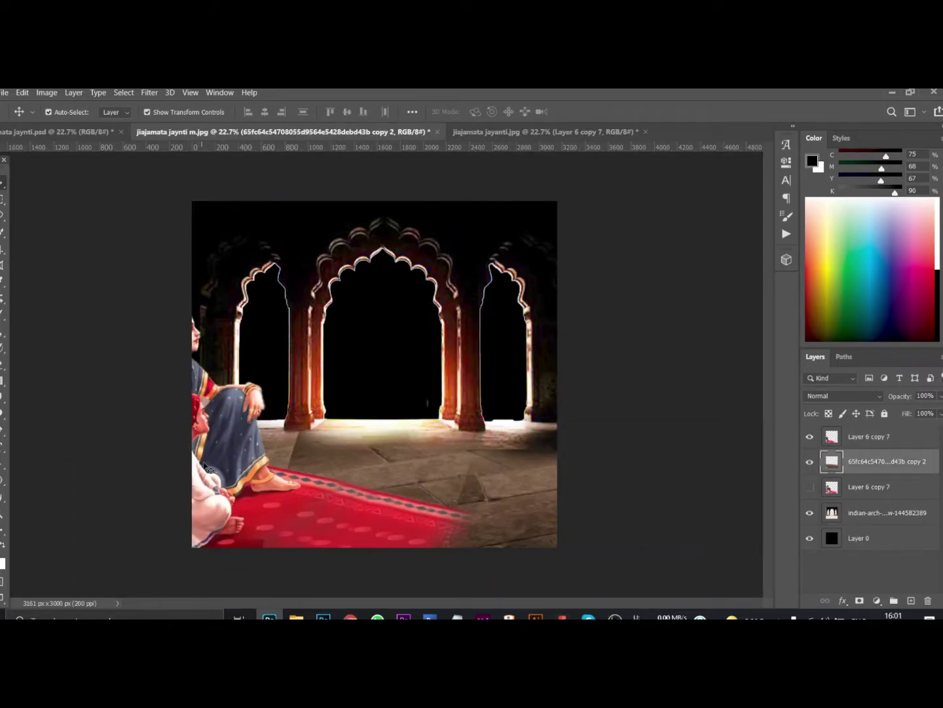
# Place the mother-and-child figure on the red carpet at the canvas lower left.
pyautogui.moveTo(204, 467); pyautogui.dragTo(290, 464)
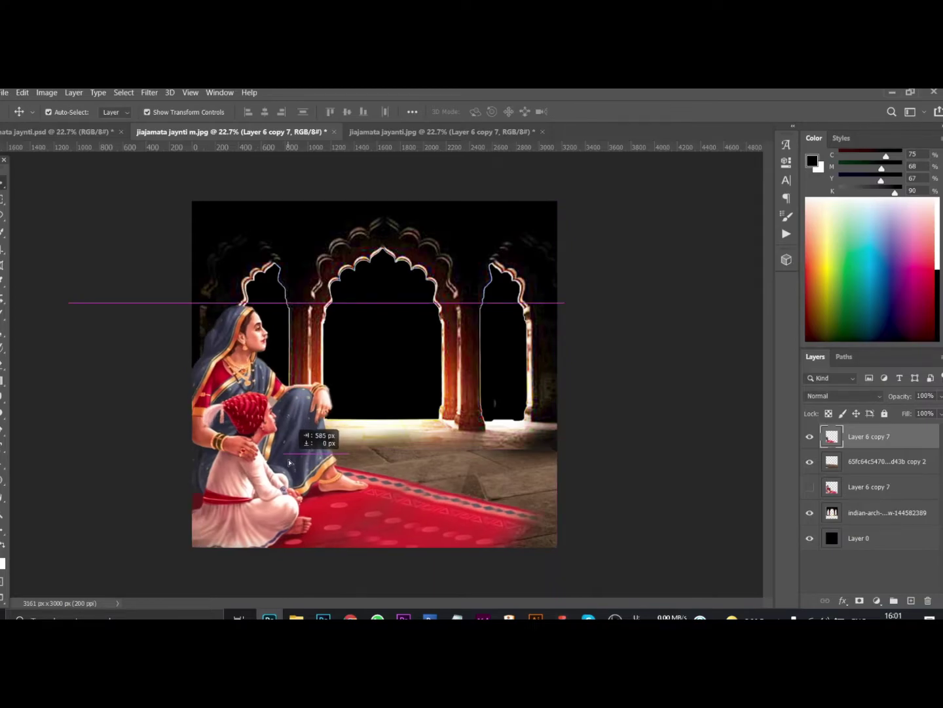
pyautogui.moveTo(289, 464); pyautogui.dragTo(309, 462)
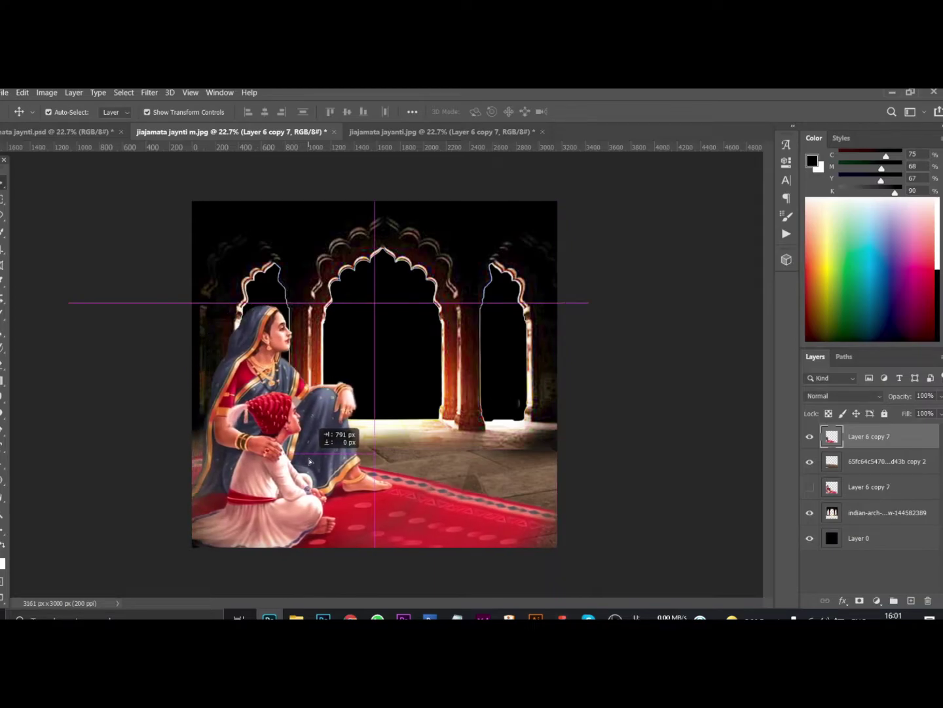
pyautogui.click(727, 288)
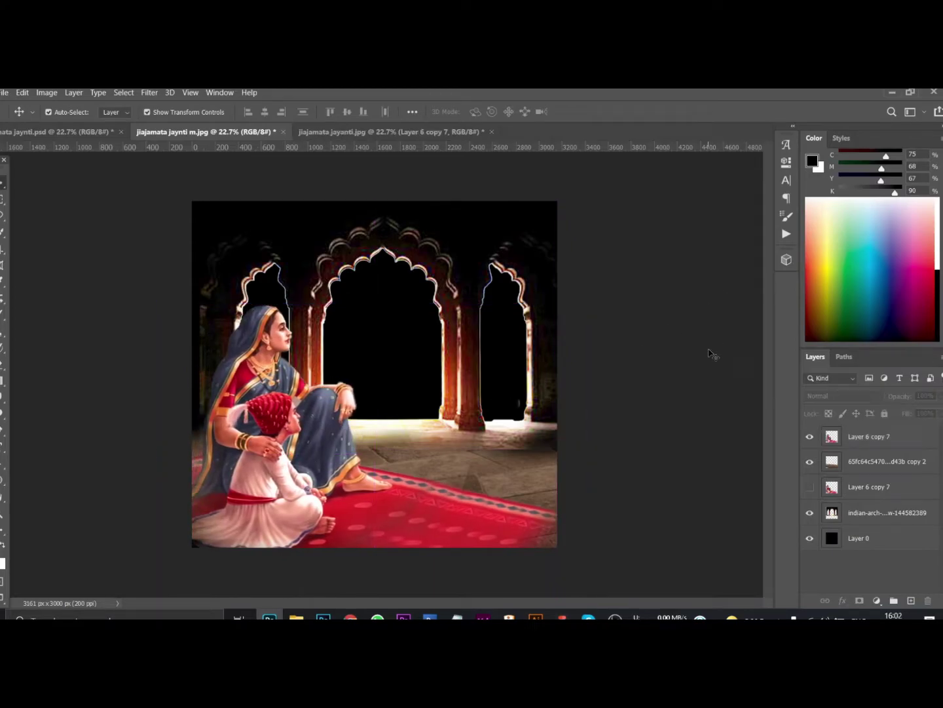
# Delete the hidden duplicate Layer 6 copy 7 and keep the arch layer visible.
pyautogui.click(878, 513)
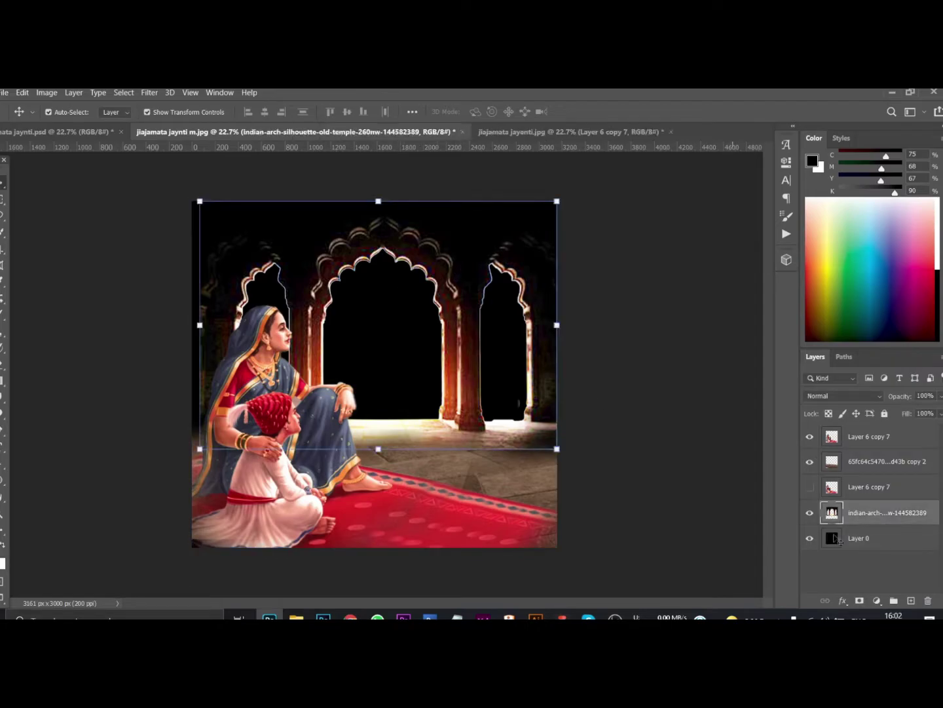
pyautogui.click(810, 513)
pyautogui.moveTo(870, 487); pyautogui.dragTo(892, 526)
pyautogui.moveTo(935, 600); pyautogui.dragTo(935, 601)
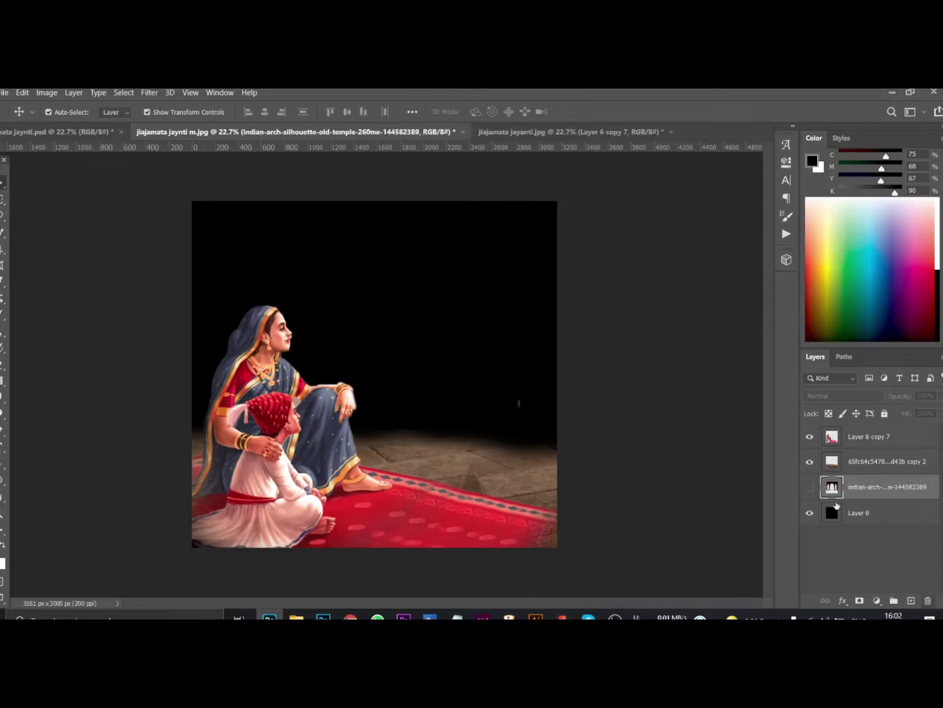
pyautogui.click(809, 486)
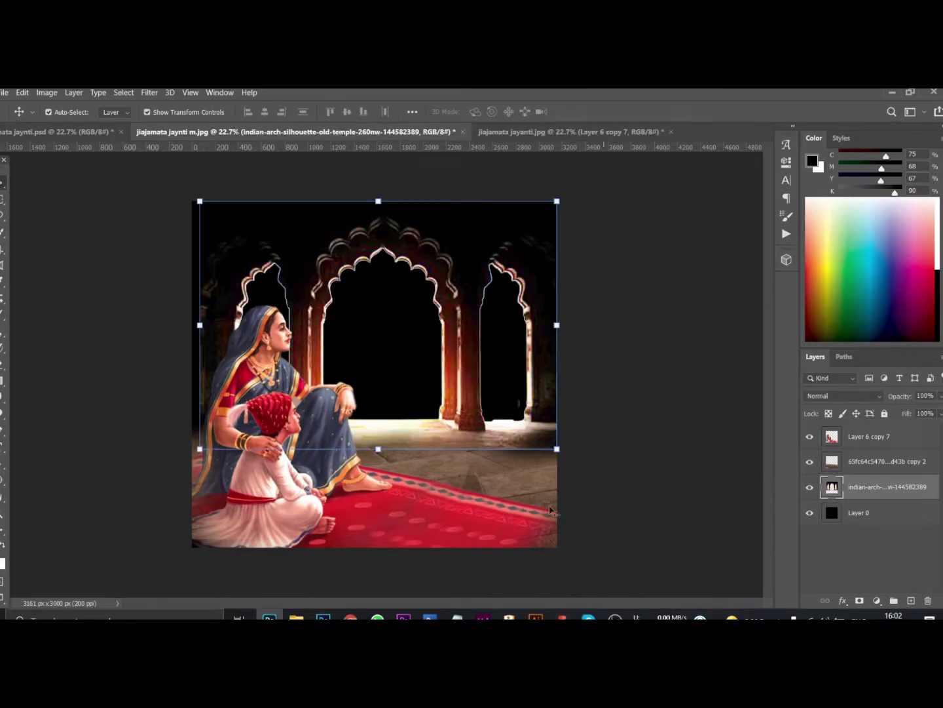
pyautogui.click(811, 437)
# Bring the rajgad-buruj fort photo into the arch document and enlarge it across the middle.
pyautogui.click(570, 132)
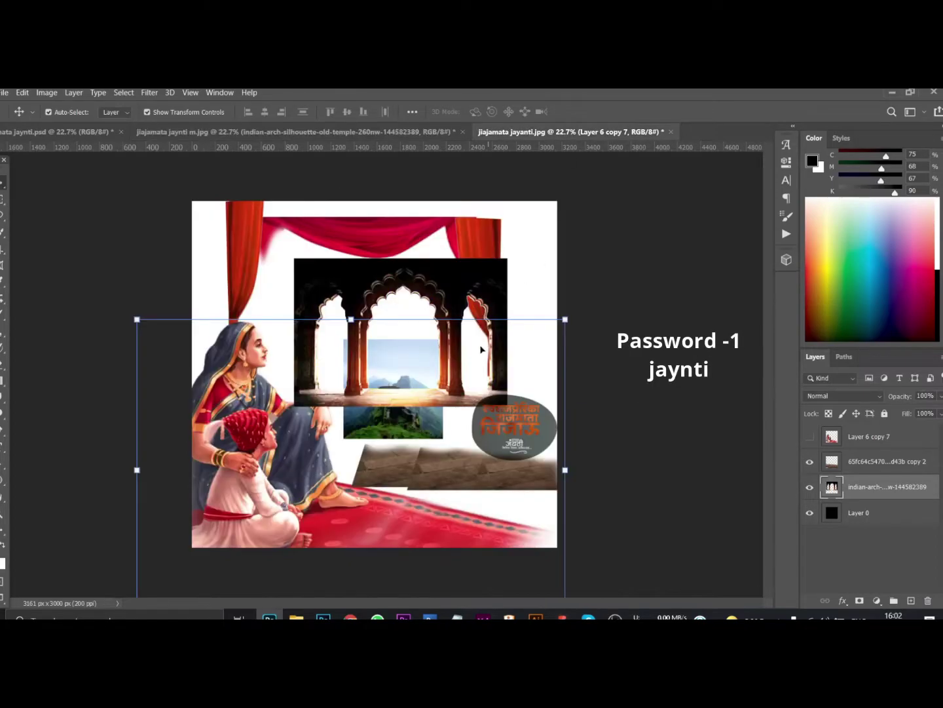
pyautogui.moveTo(405, 409); pyautogui.dragTo(533, 165)
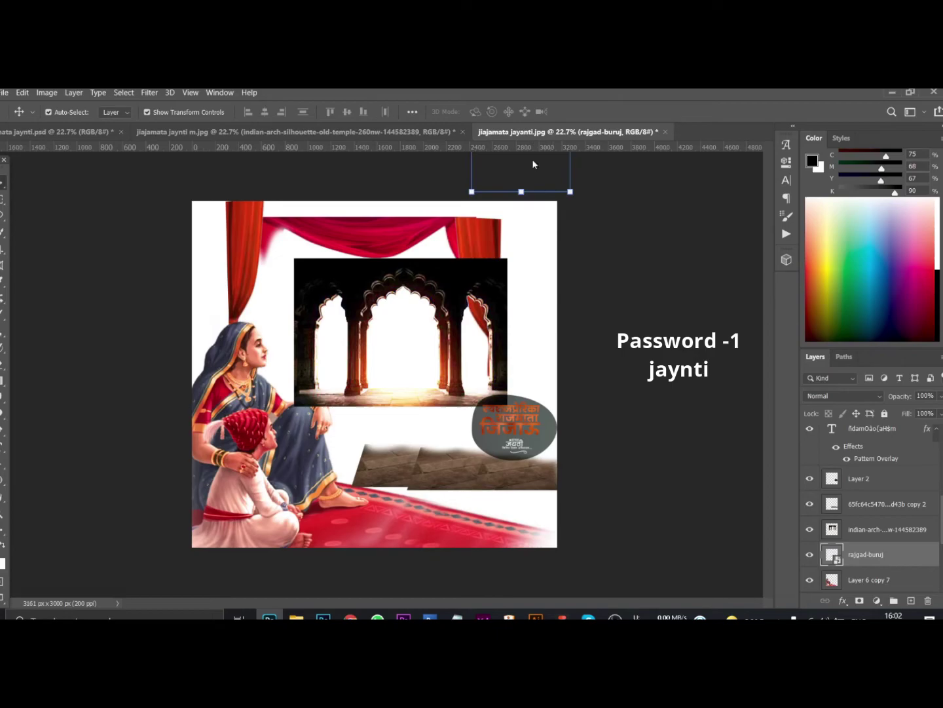
pyautogui.click(521, 226)
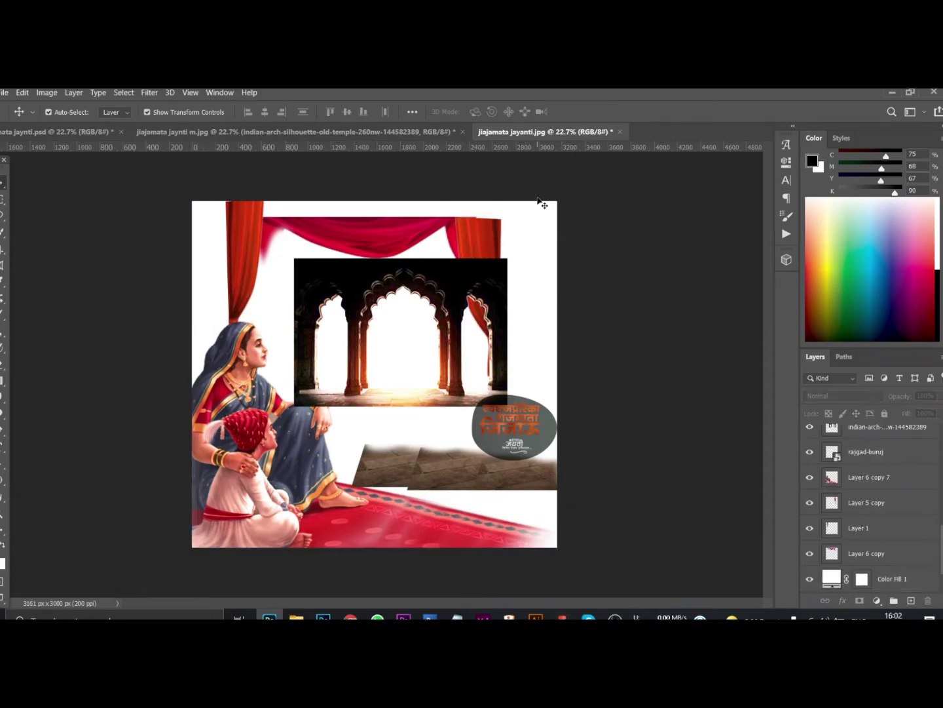
pyautogui.hotkey('ctrl', 'z')
pyautogui.moveTo(397, 367)
pyautogui.mouseDown()
pyautogui.moveTo(347, 134)
pyautogui.moveTo(343, 357)
pyautogui.mouseUp()
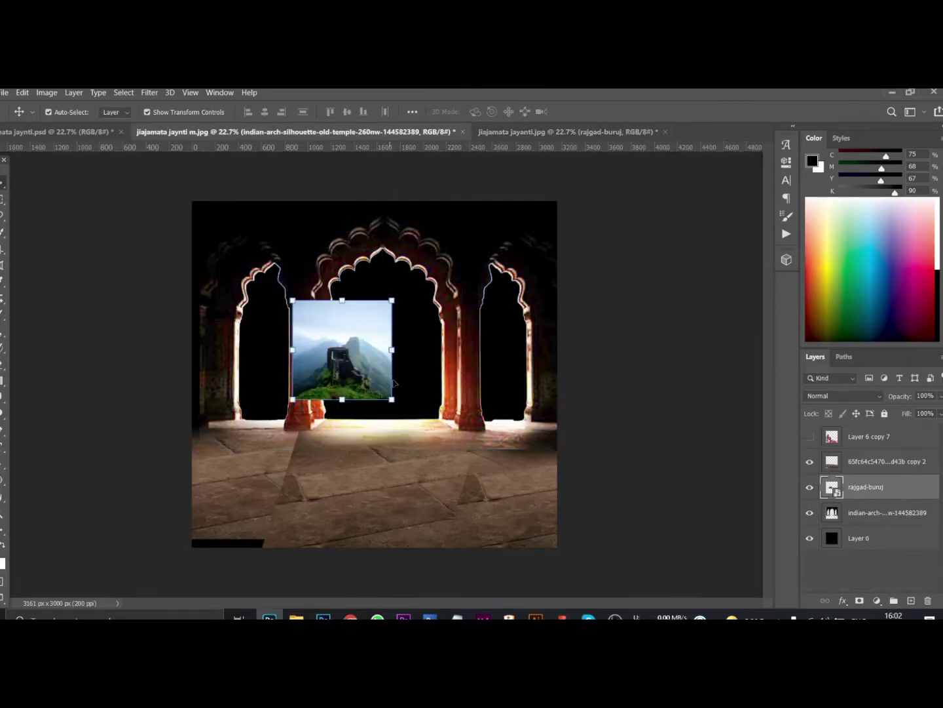
pyautogui.hotkey('ctrl', 't')
pyautogui.moveTo(400, 406)
pyautogui.mouseDown()
pyautogui.moveTo(463, 445)
pyautogui.moveTo(455, 380)
pyautogui.mouseUp()
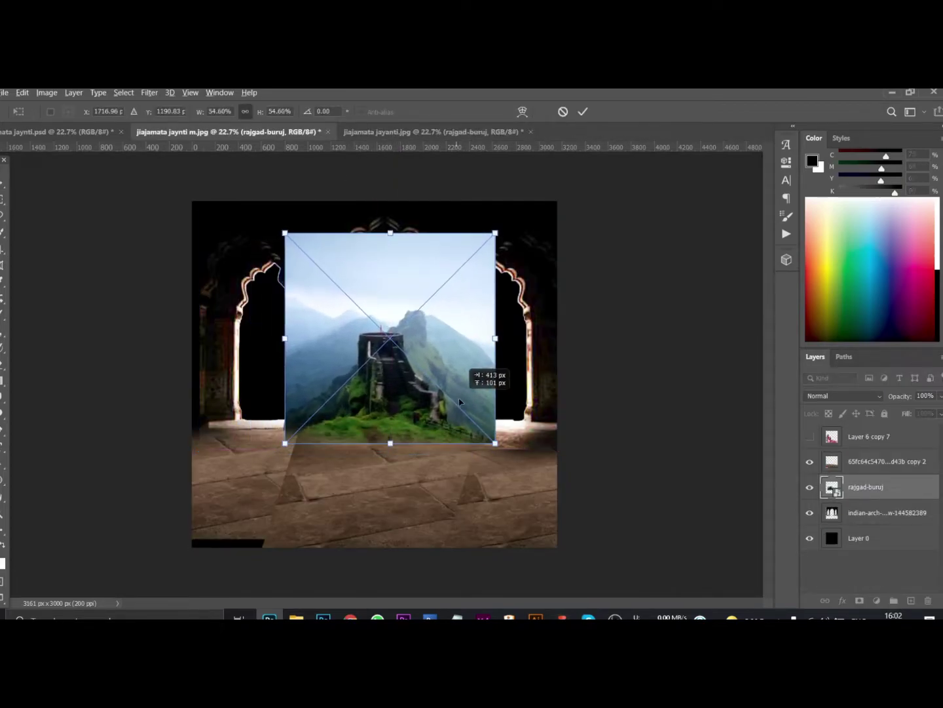
pyautogui.press('Return')
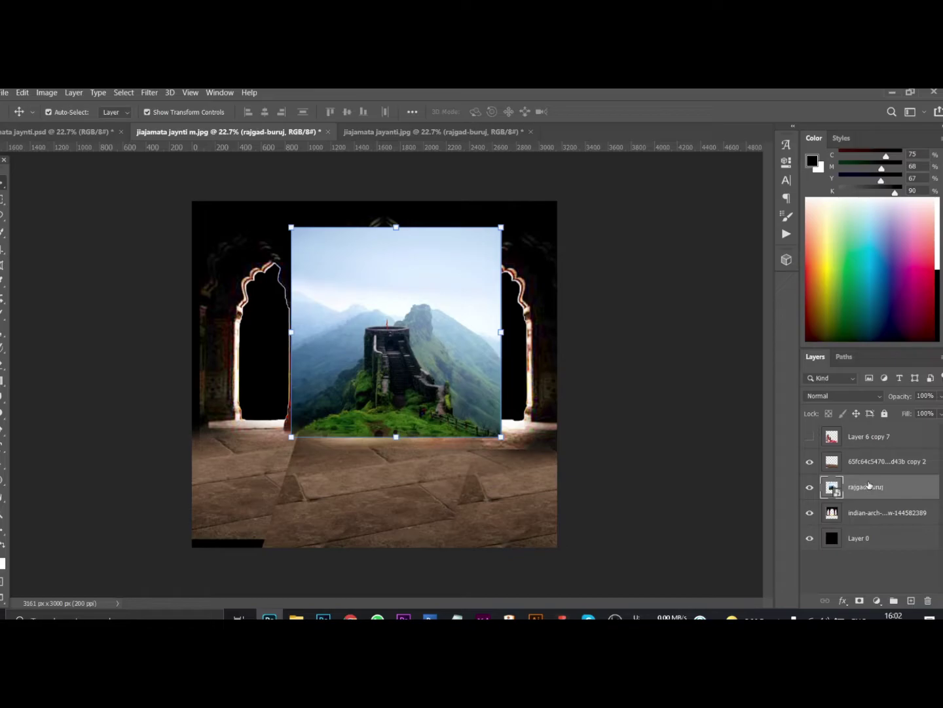
# Move the fort layer beneath the arches and size it to show through the middle arch.
pyautogui.moveTo(869, 485); pyautogui.dragTo(871, 520)
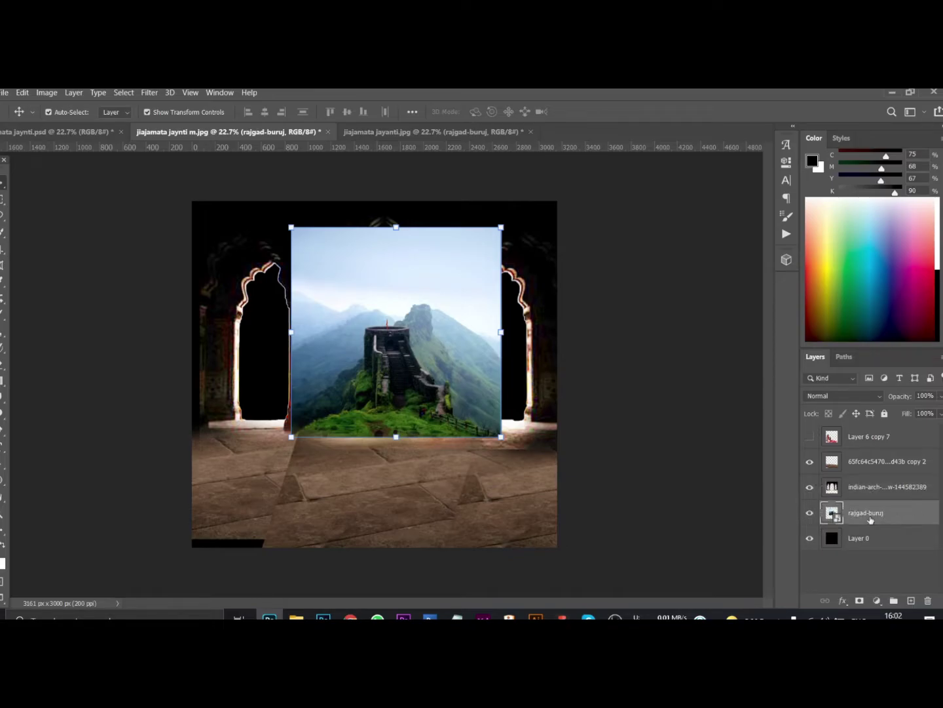
pyautogui.moveTo(504, 438); pyautogui.dragTo(556, 469)
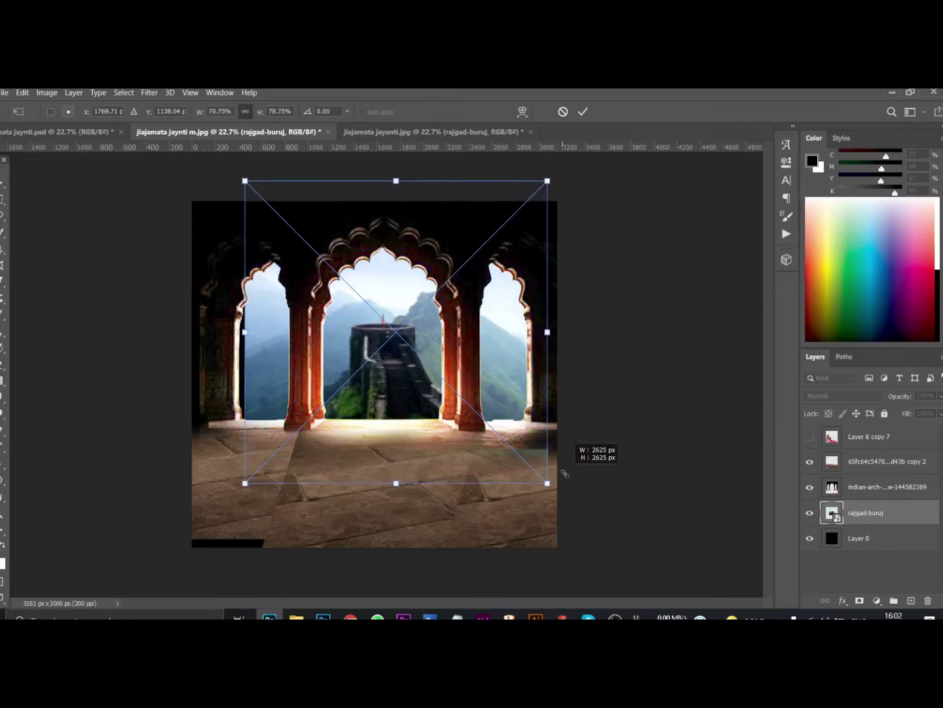
pyautogui.moveTo(557, 468)
pyautogui.mouseDown()
pyautogui.moveTo(530, 433)
pyautogui.moveTo(501, 437)
pyautogui.mouseUp()
pyautogui.press('Return')
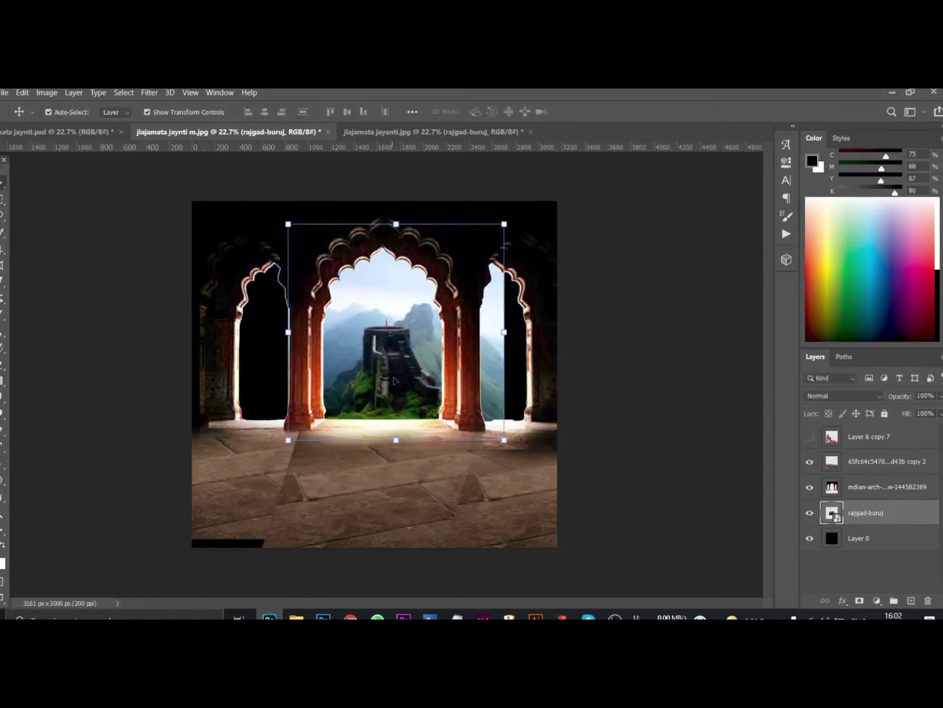
pyautogui.moveTo(378, 369); pyautogui.dragTo(386, 376)
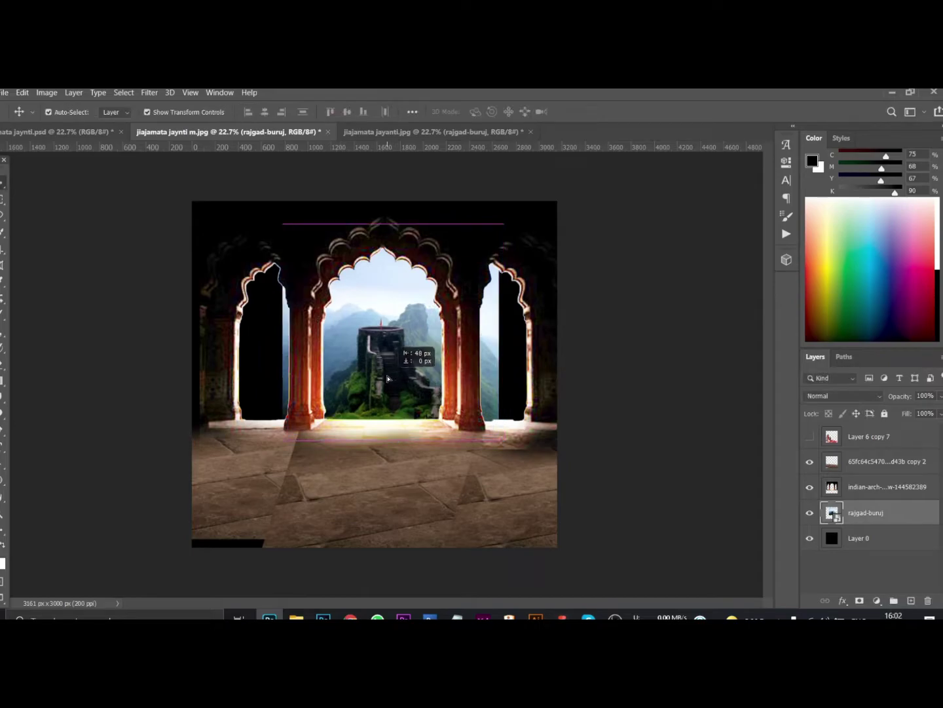
pyautogui.click(671, 387)
# Rasterize the rajgad-buruj layer, duplicate it, and shift the copy to the right.
pyautogui.click(894, 518)
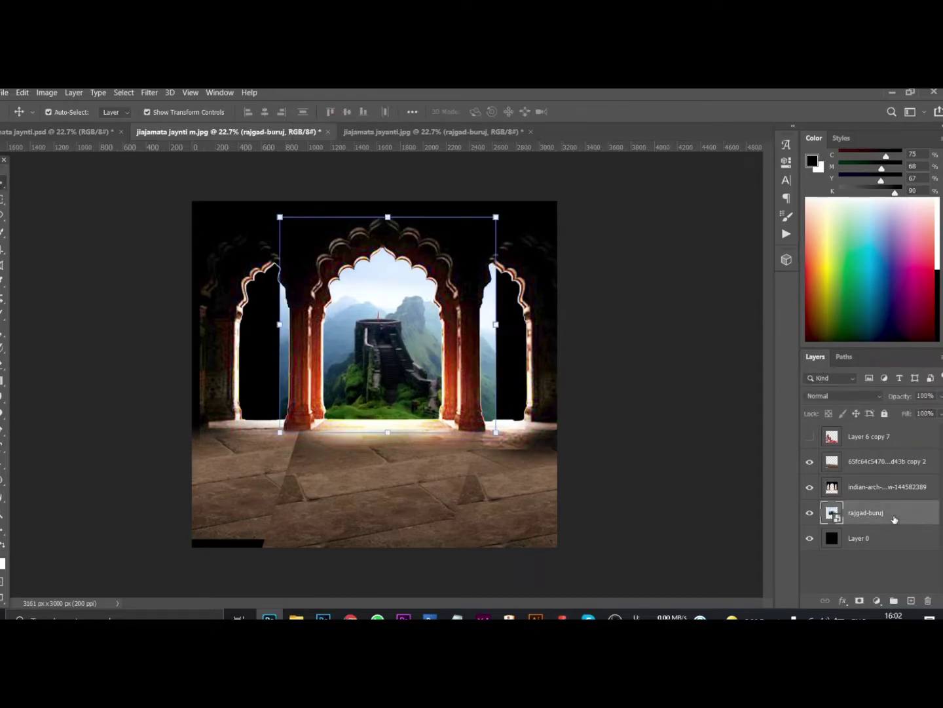
pyautogui.rightClick(895, 518)
pyautogui.click(780, 309)
pyautogui.moveTo(890, 513); pyautogui.dragTo(911, 601)
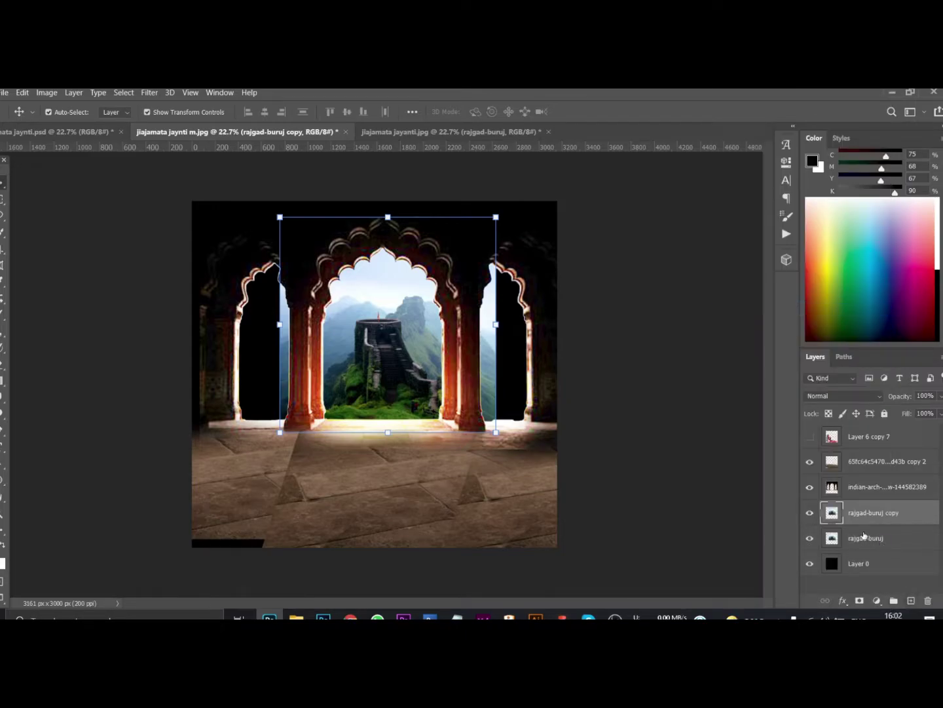
pyautogui.click(864, 535)
pyautogui.click(496, 323)
pyautogui.moveTo(427, 359); pyautogui.dragTo(456, 360)
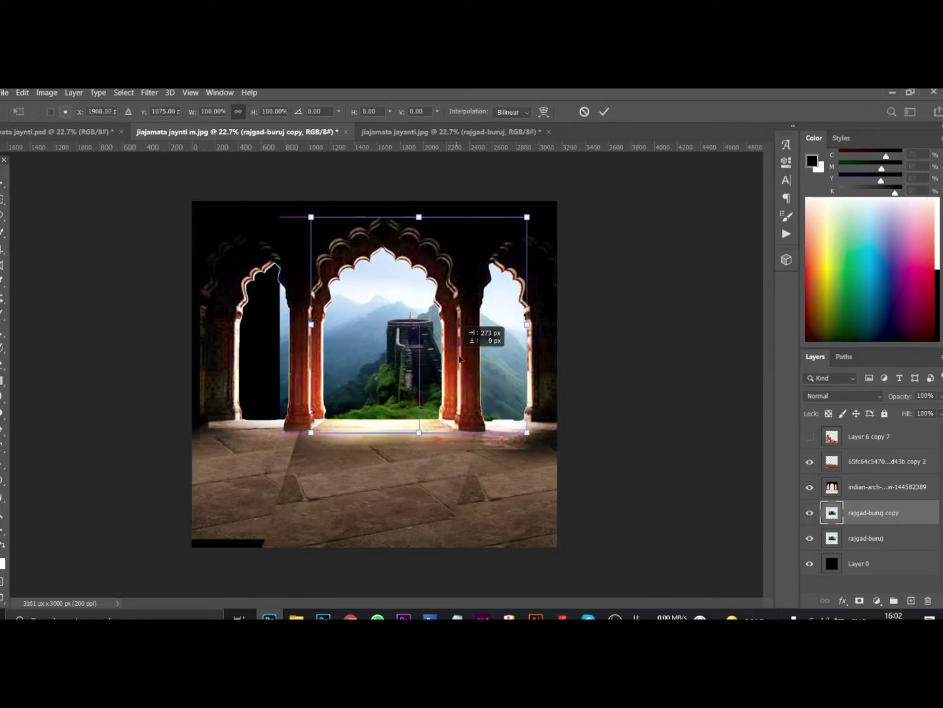
pyautogui.press('Return')
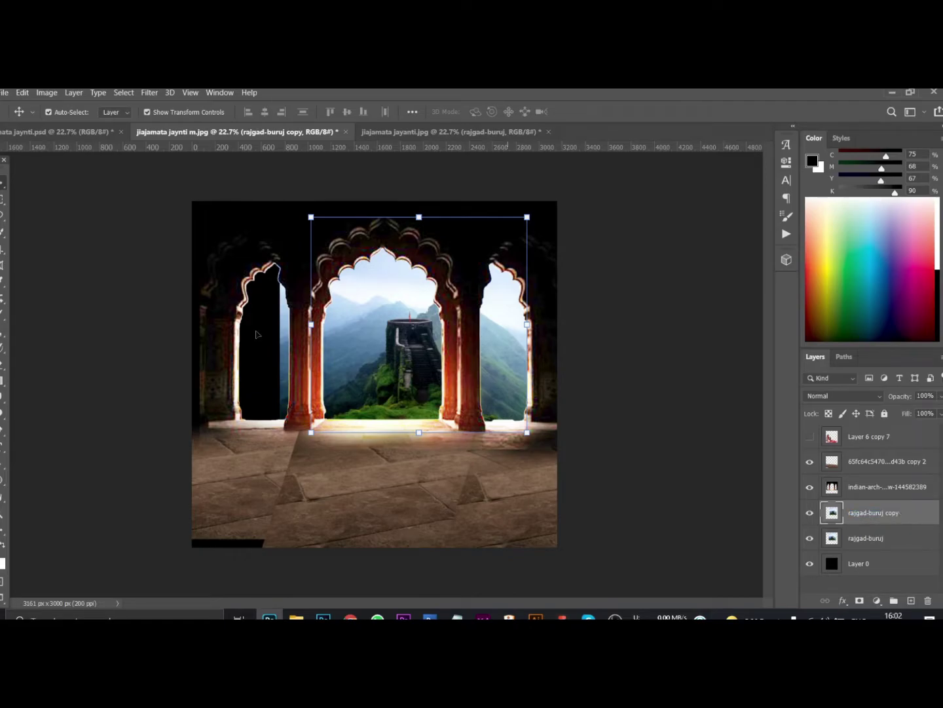
# Erase the middle of the fort copy so the original fort shows in the central arch.
pyautogui.click(1, 365)
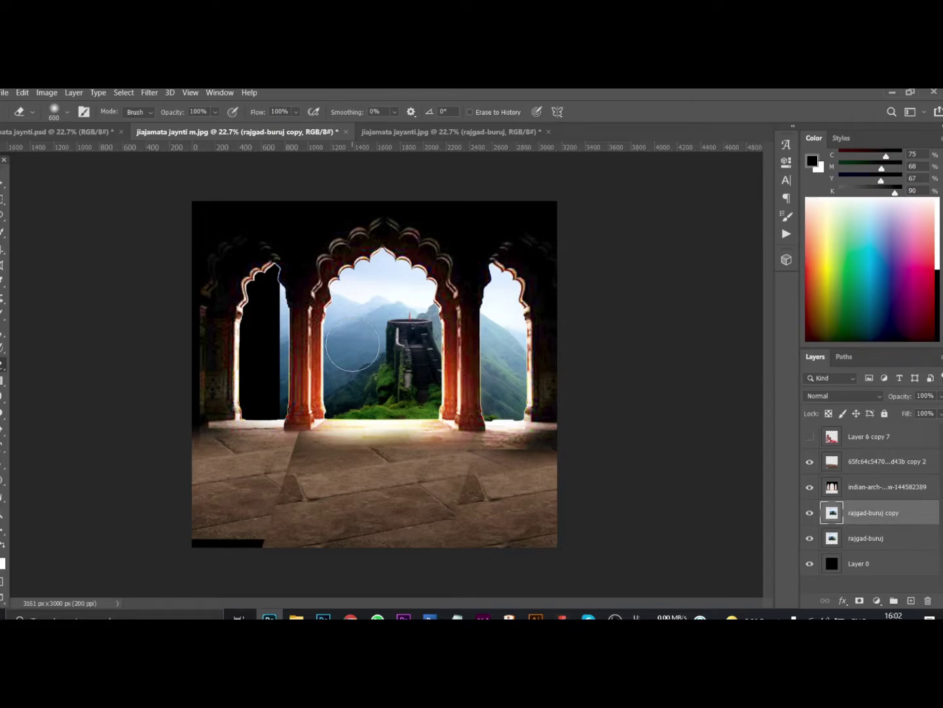
pyautogui.moveTo(343, 376)
pyautogui.mouseDown()
pyautogui.moveTo(391, 369)
pyautogui.moveTo(437, 402)
pyautogui.mouseUp()
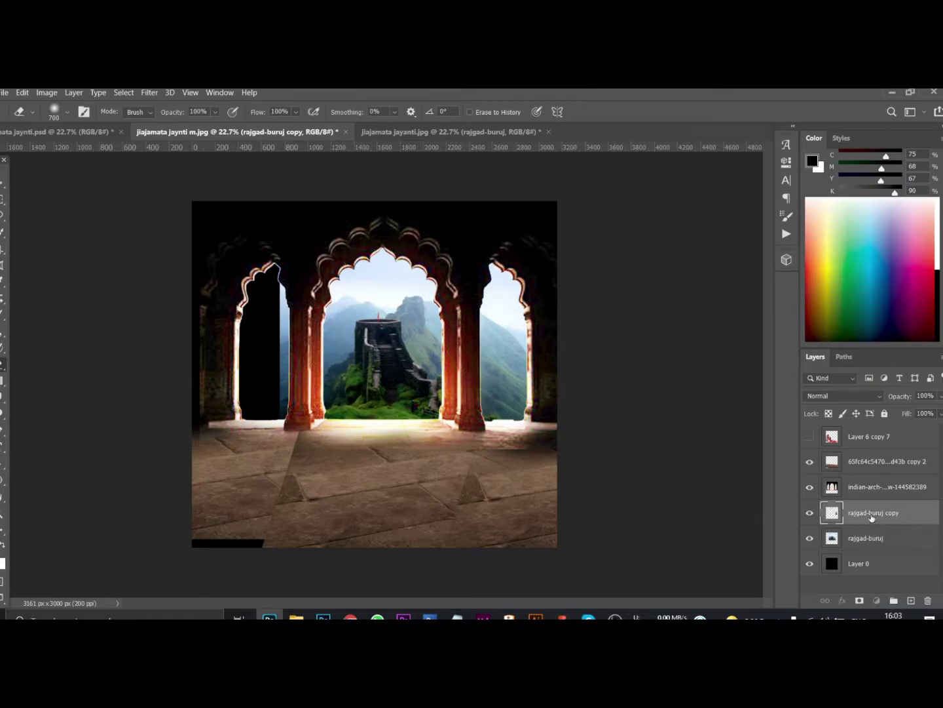
pyautogui.click(2, 184)
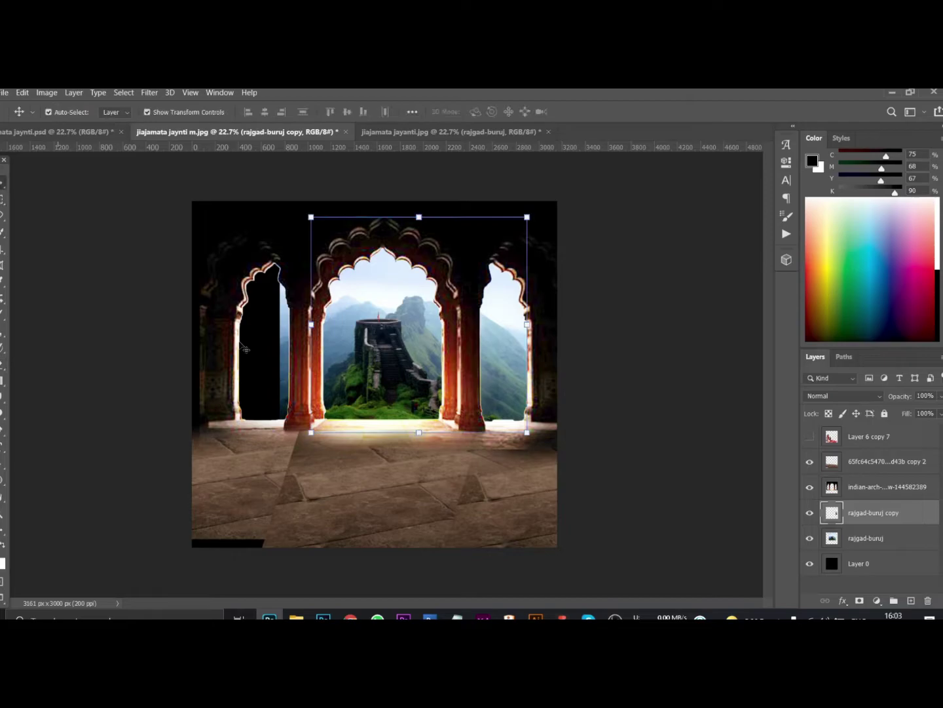
# Duplicate the fort layer again, shift the copy left, and erase its centre over the middle arch.
pyautogui.click(895, 544)
pyautogui.moveTo(895, 543); pyautogui.dragTo(911, 599)
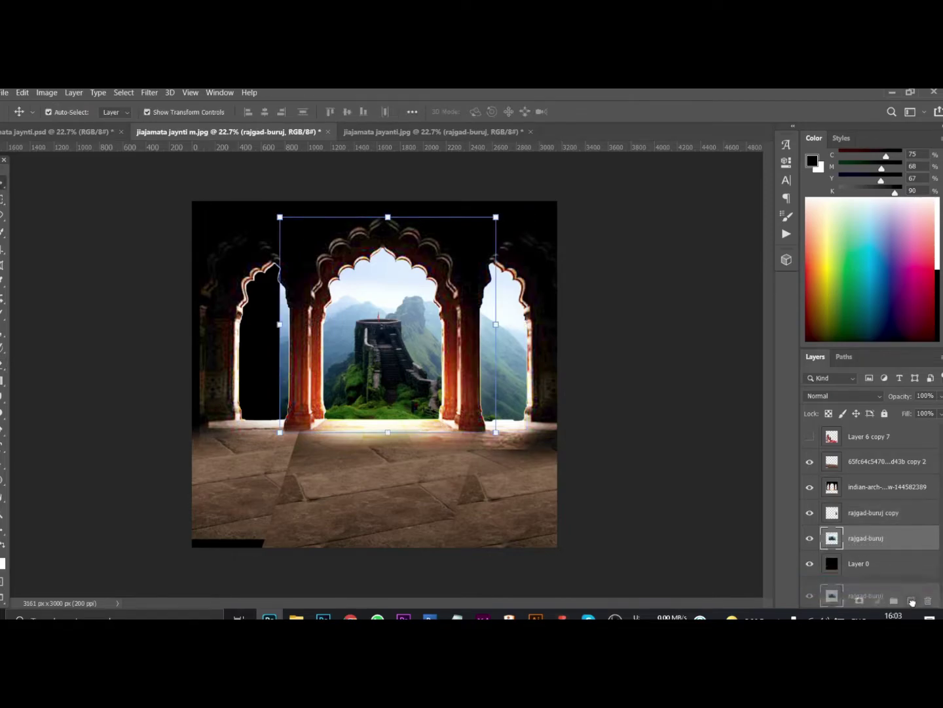
pyautogui.moveTo(446, 372); pyautogui.dragTo(379, 372)
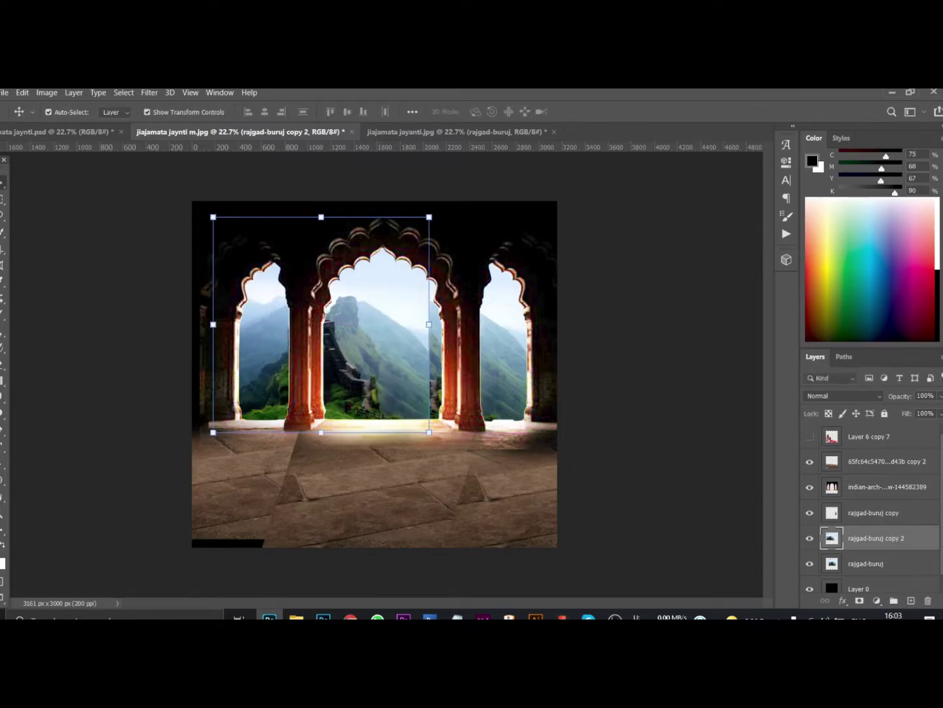
pyautogui.press('e')
pyautogui.moveTo(358, 308)
pyautogui.mouseDown()
pyautogui.moveTo(399, 402)
pyautogui.moveTo(327, 387)
pyautogui.moveTo(275, 295)
pyautogui.moveTo(281, 399)
pyautogui.mouseUp()
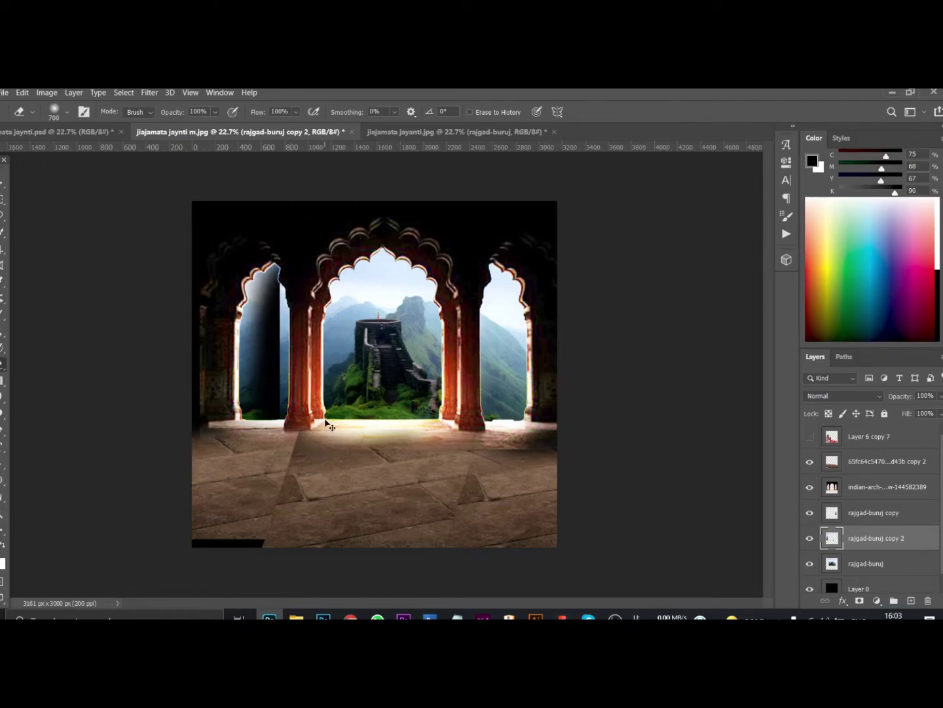
pyautogui.hotkey('ctrl', 'z')
pyautogui.moveTo(354, 352); pyautogui.dragTo(412, 422)
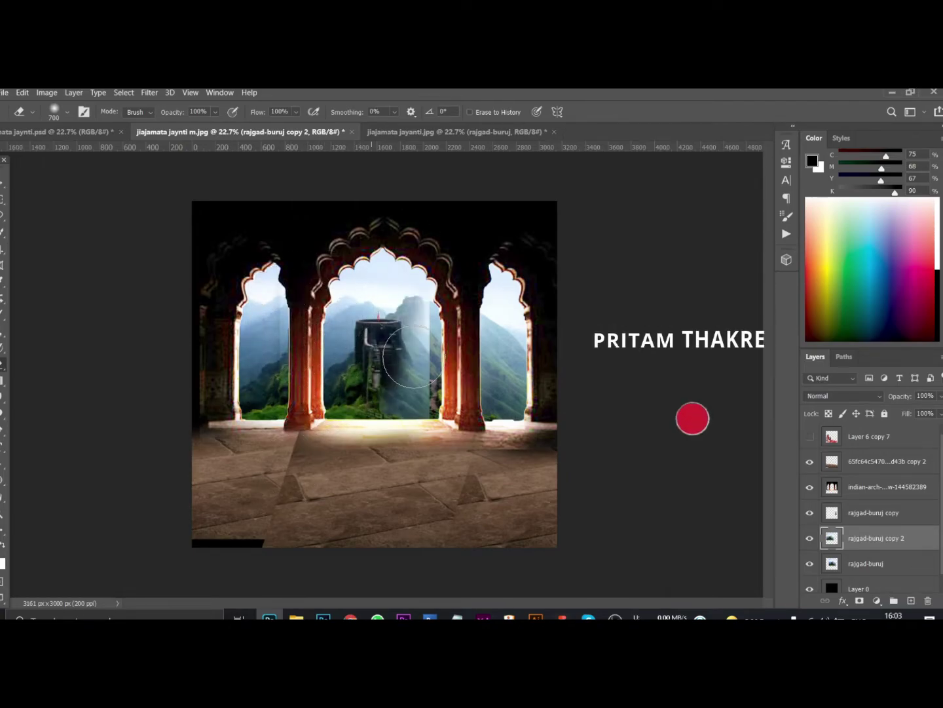
# Slightly enlarge the original rajgad-buruj fort layer.
pyautogui.hotkey('alt', '[')
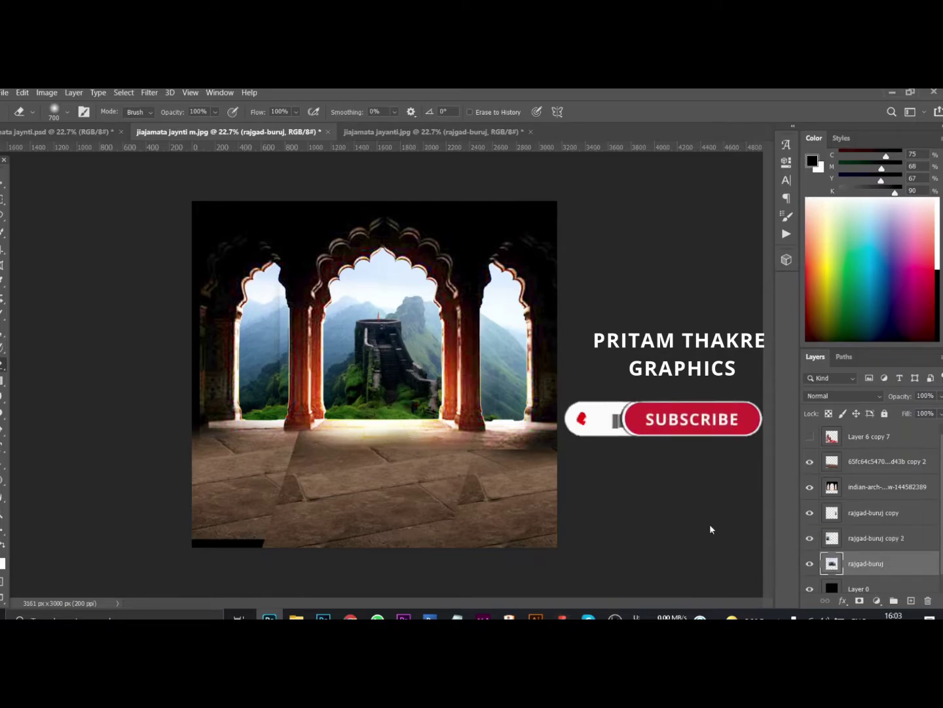
pyautogui.click(3, 182)
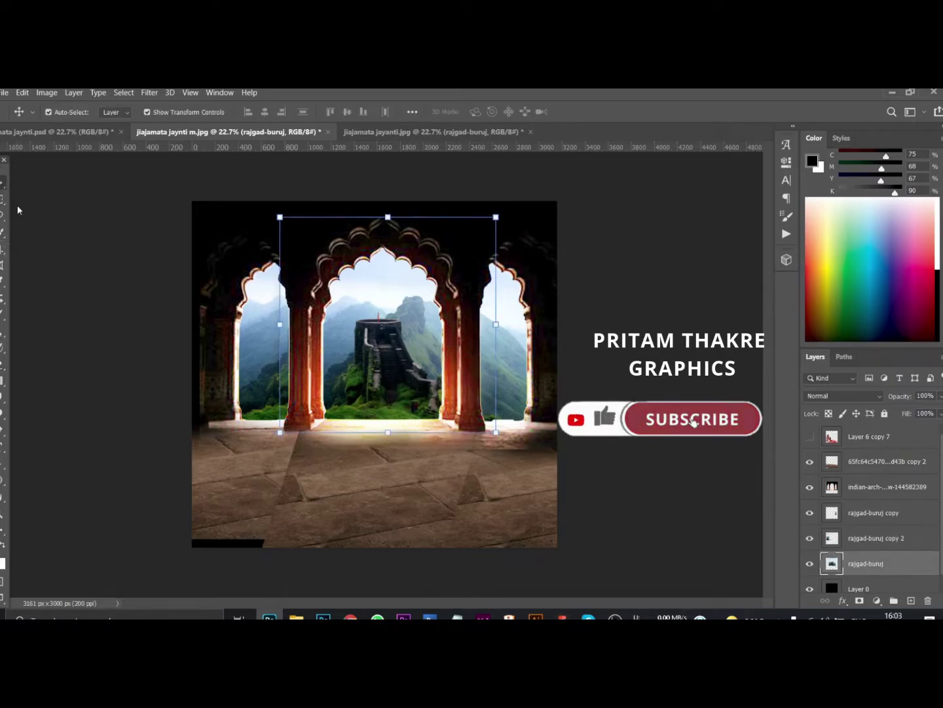
pyautogui.moveTo(496, 429); pyautogui.dragTo(498, 432)
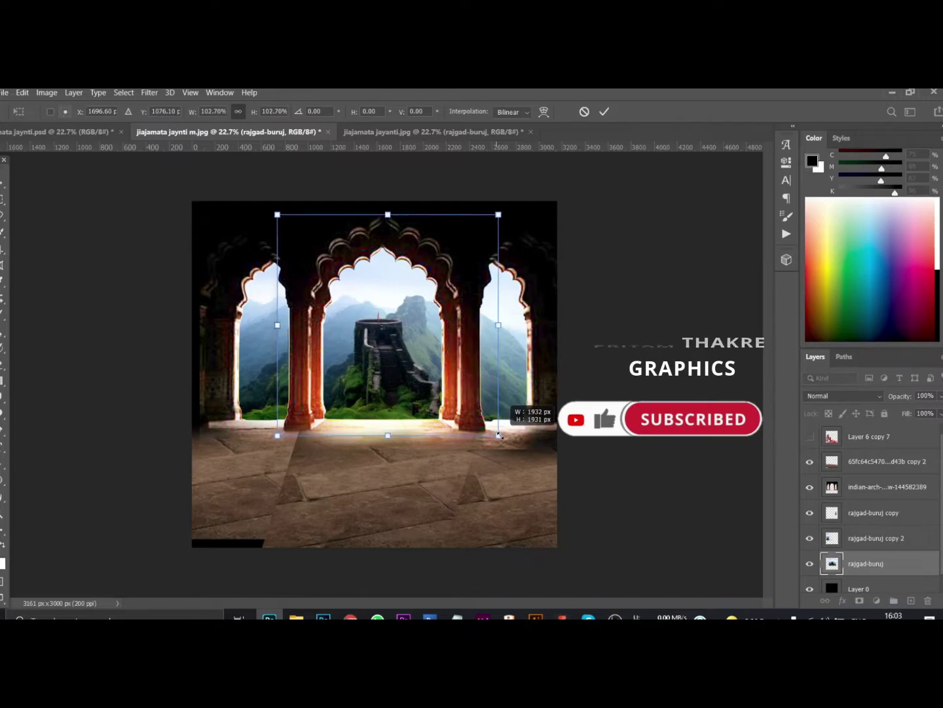
pyautogui.click(662, 342)
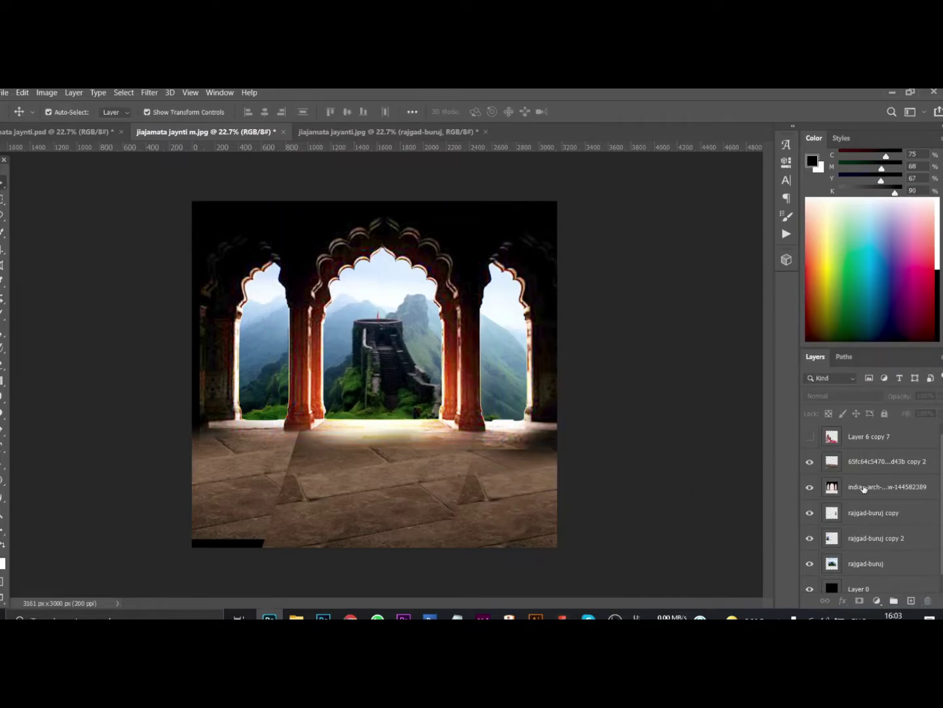
# Show Layer 6 copy 7 again and drag the red curtain Layer 5 copy into the arch document.
pyautogui.click(811, 437)
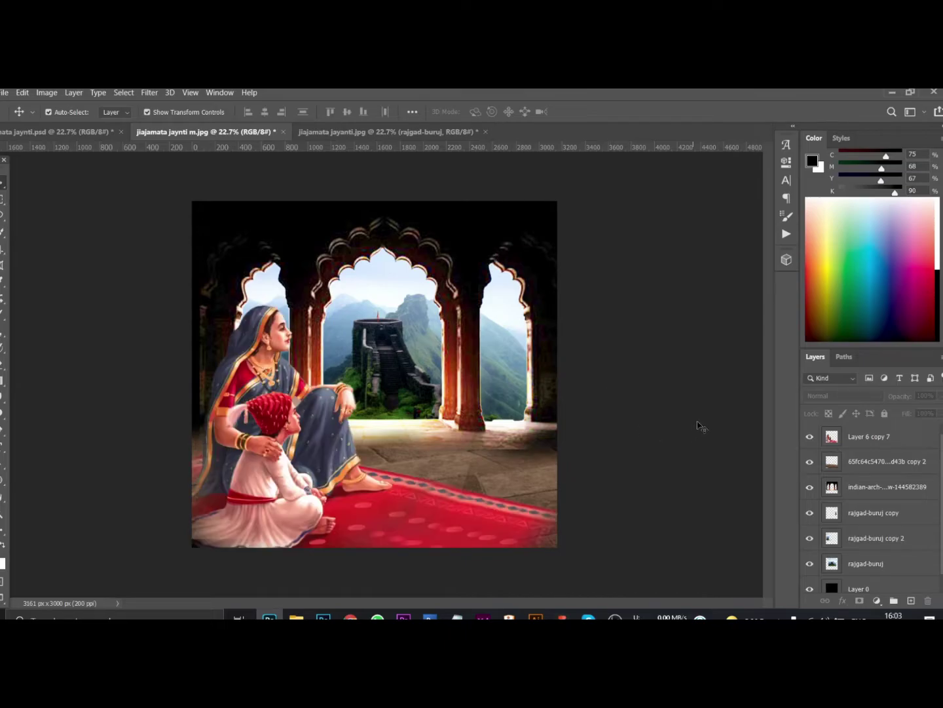
pyautogui.click(327, 132)
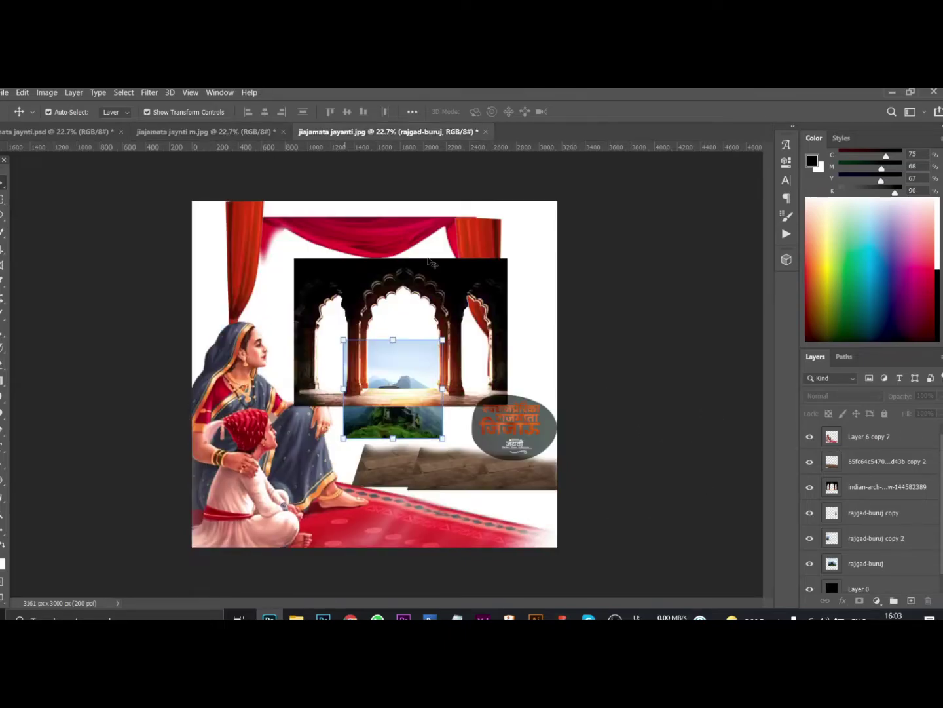
pyautogui.moveTo(444, 222)
pyautogui.mouseDown()
pyautogui.moveTo(286, 138)
pyautogui.moveTo(480, 237)
pyautogui.moveTo(553, 301)
pyautogui.mouseUp()
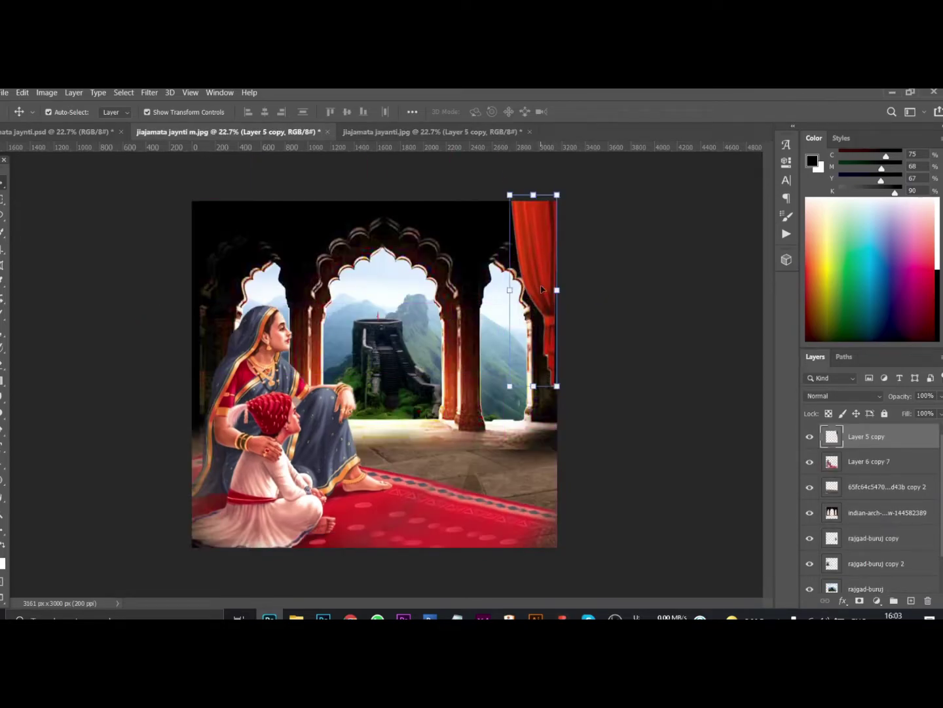
# Bring the curtain drape layer from the source image into the arch composite.
pyautogui.click(423, 132)
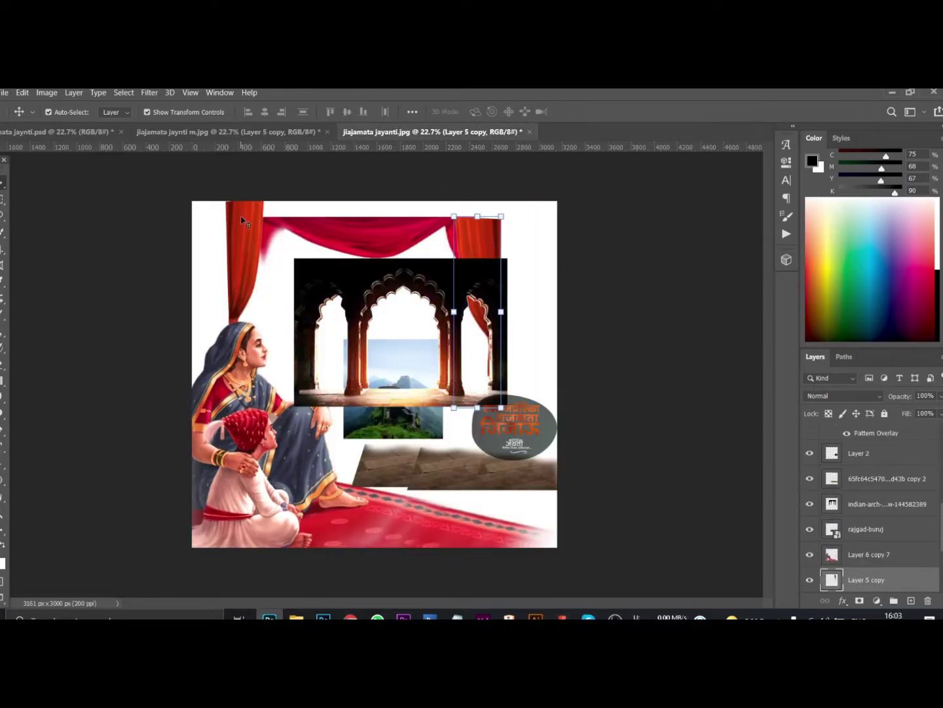
pyautogui.moveTo(243, 221)
pyautogui.mouseDown()
pyautogui.moveTo(204, 288)
pyautogui.moveTo(218, 262)
pyautogui.mouseUp()
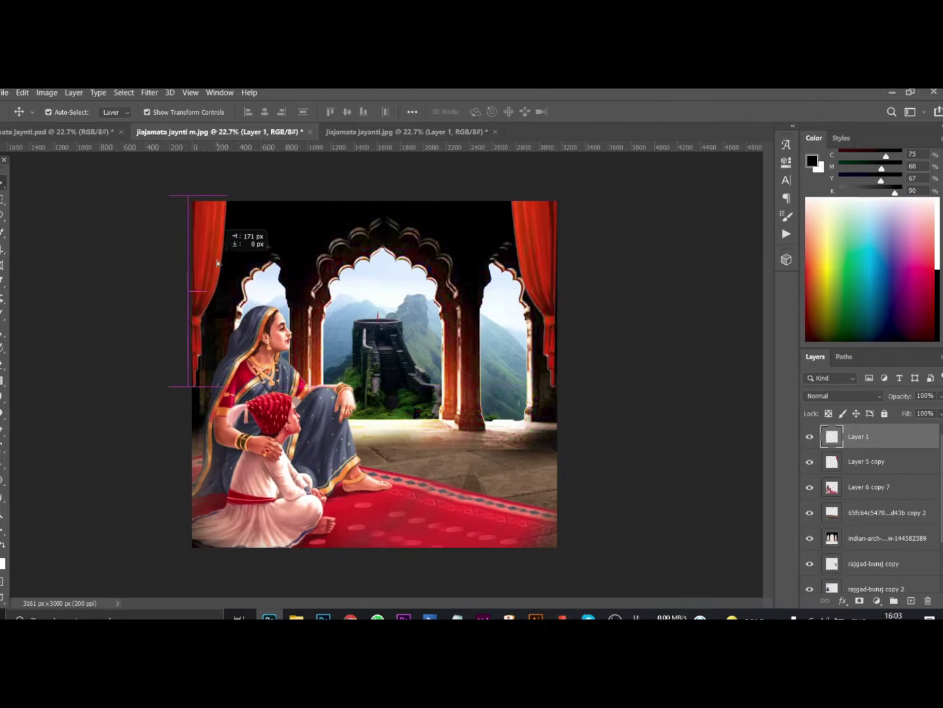
pyautogui.click(380, 133)
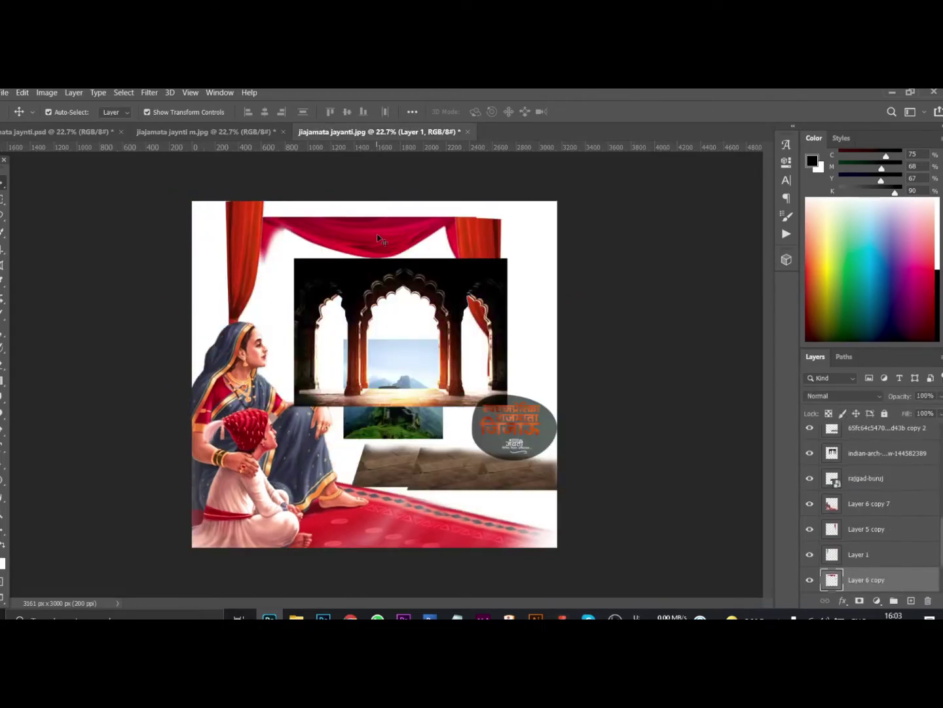
pyautogui.moveTo(380, 238)
pyautogui.mouseDown()
pyautogui.moveTo(394, 202)
pyautogui.moveTo(395, 233)
pyautogui.mouseUp()
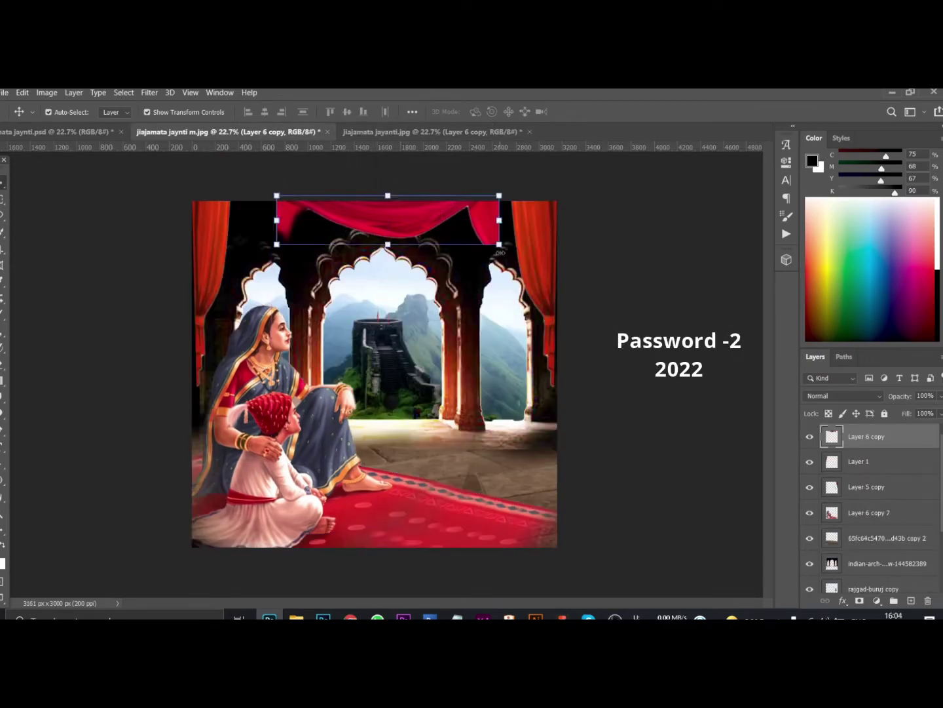
# Enlarge the drape to about 149% along the top edge and move it below Layer 1.
pyautogui.moveTo(500, 225); pyautogui.dragTo(554, 221)
pyautogui.moveTo(391, 198); pyautogui.dragTo(380, 185)
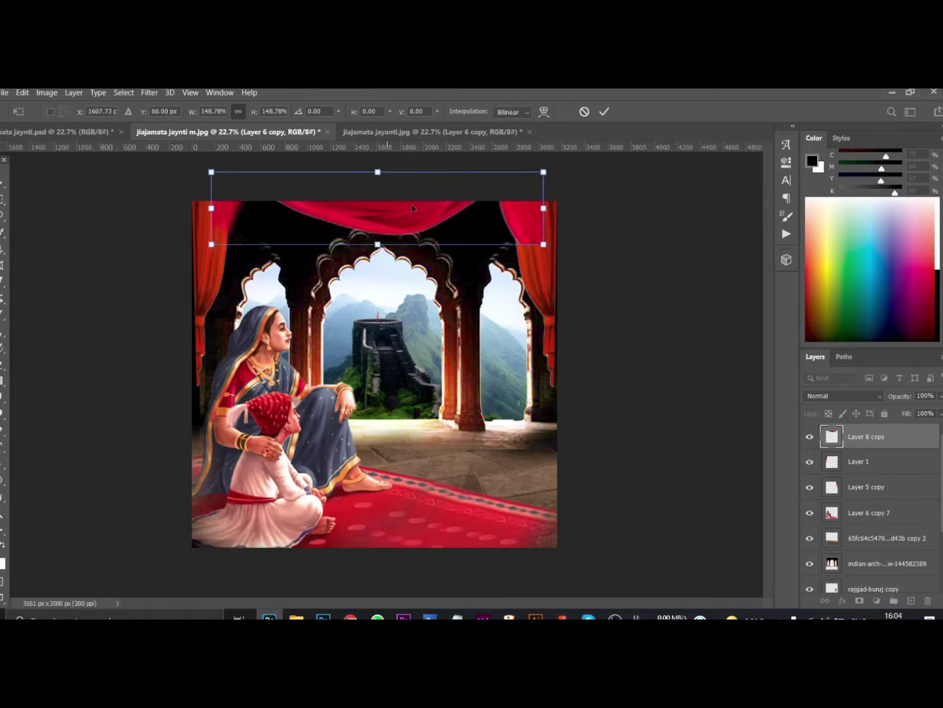
pyautogui.press('Return')
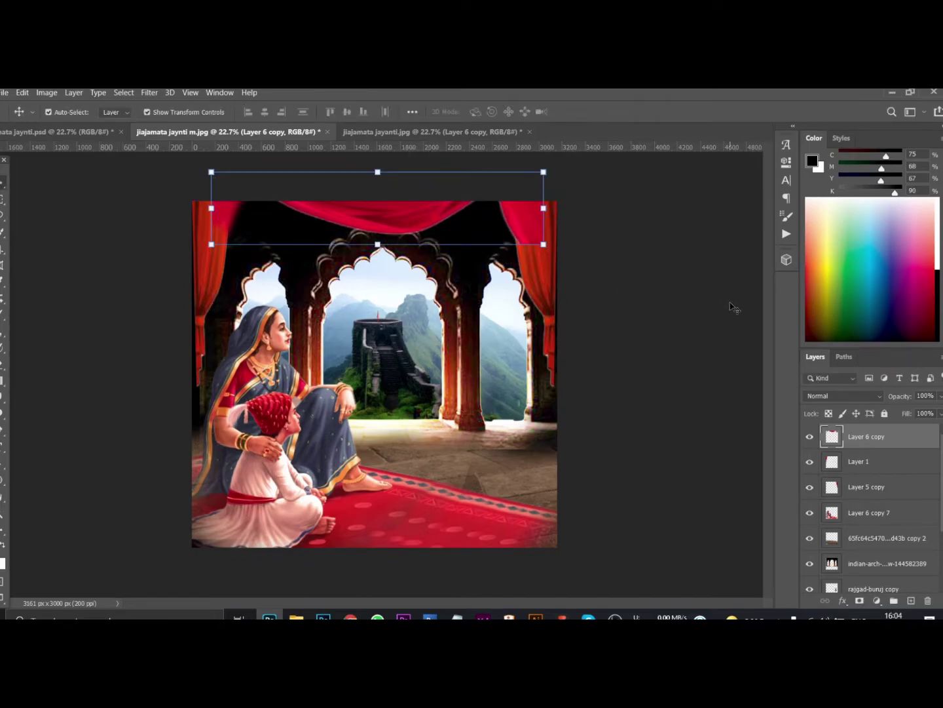
pyautogui.moveTo(869, 443); pyautogui.dragTo(864, 499)
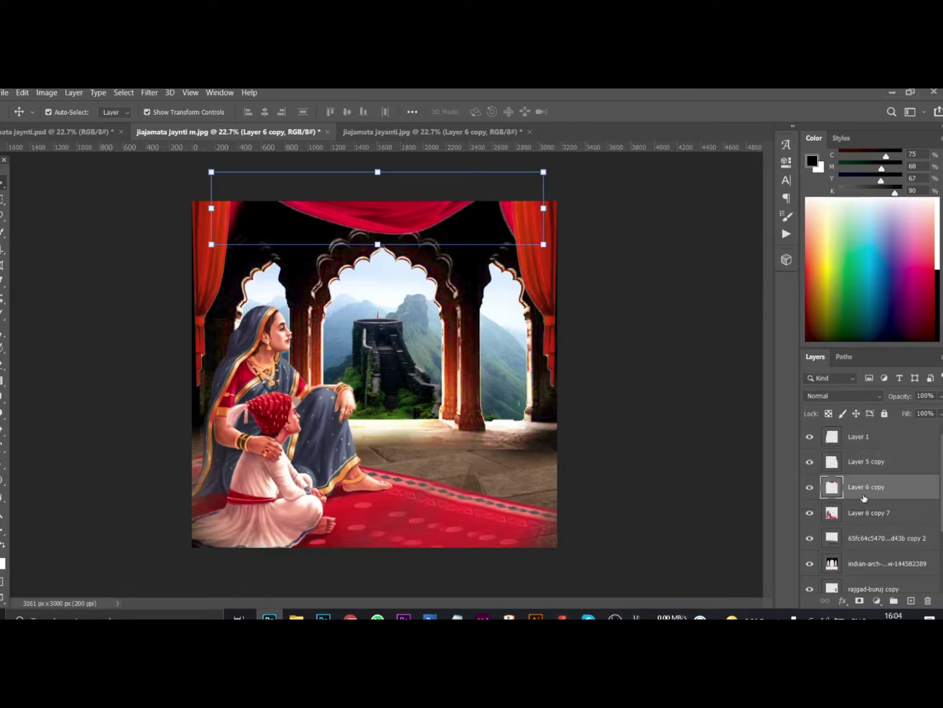
pyautogui.click(710, 337)
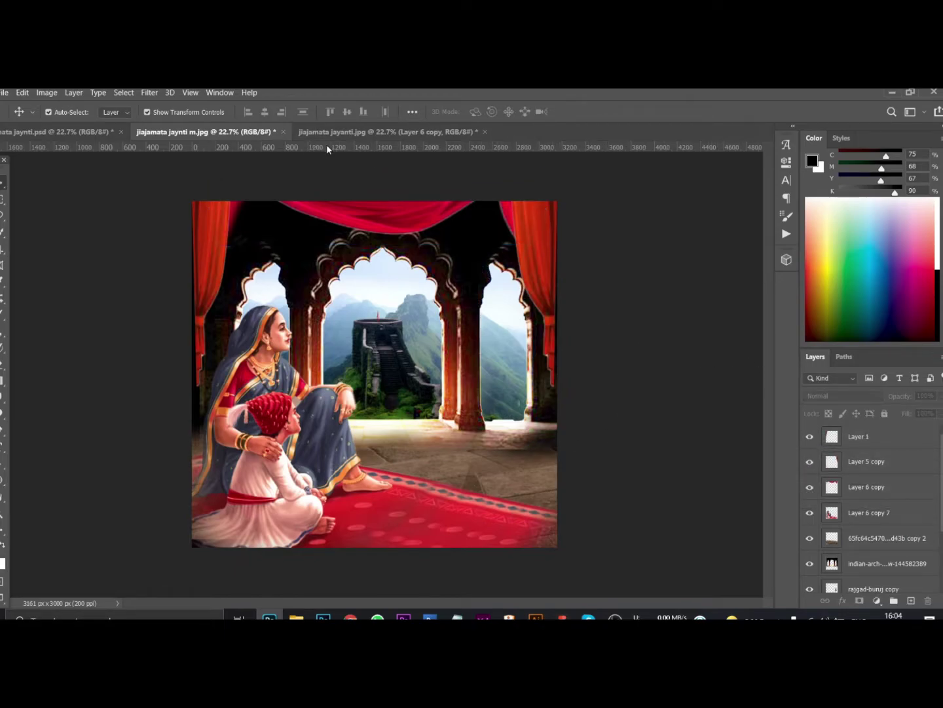
# Add a Color Lookup adjustment layer above Layer 1, trying the 2Strip.look preset.
pyautogui.click(874, 443)
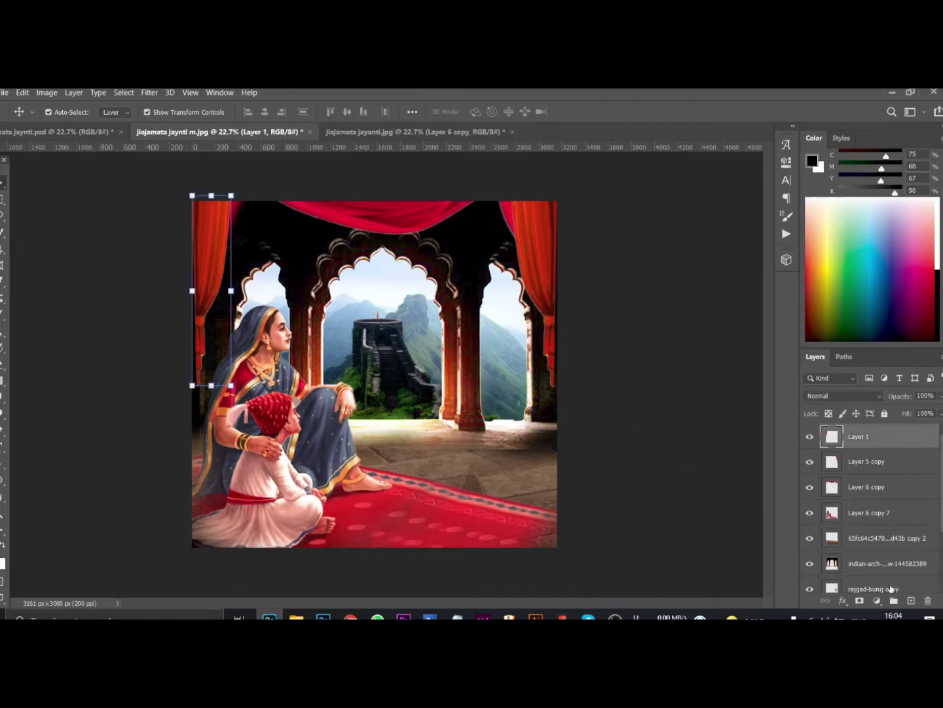
pyautogui.click(877, 599)
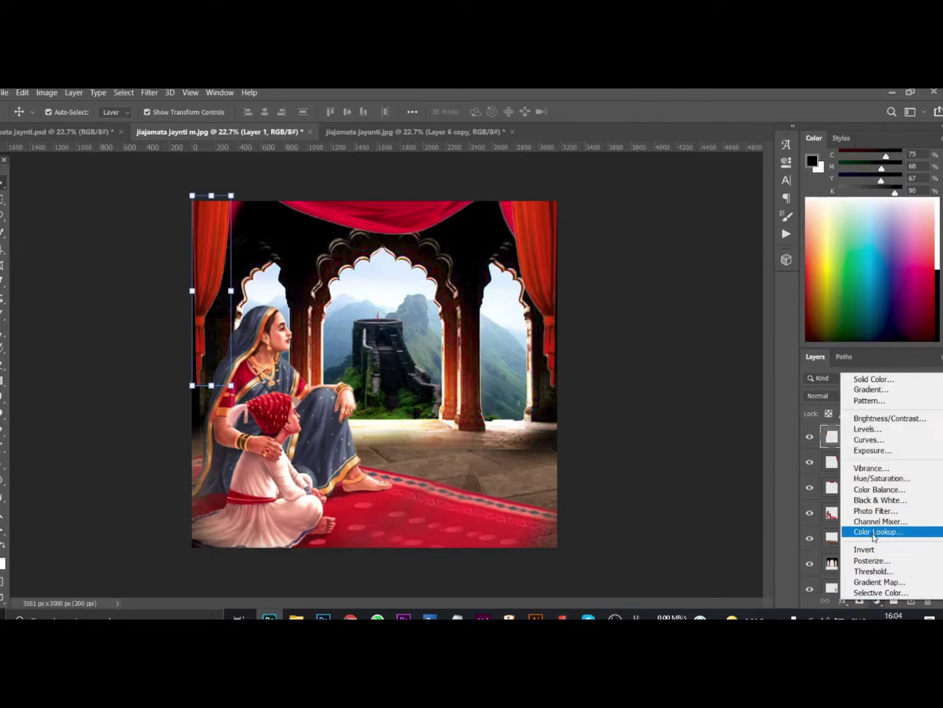
pyautogui.click(875, 532)
pyautogui.click(694, 181)
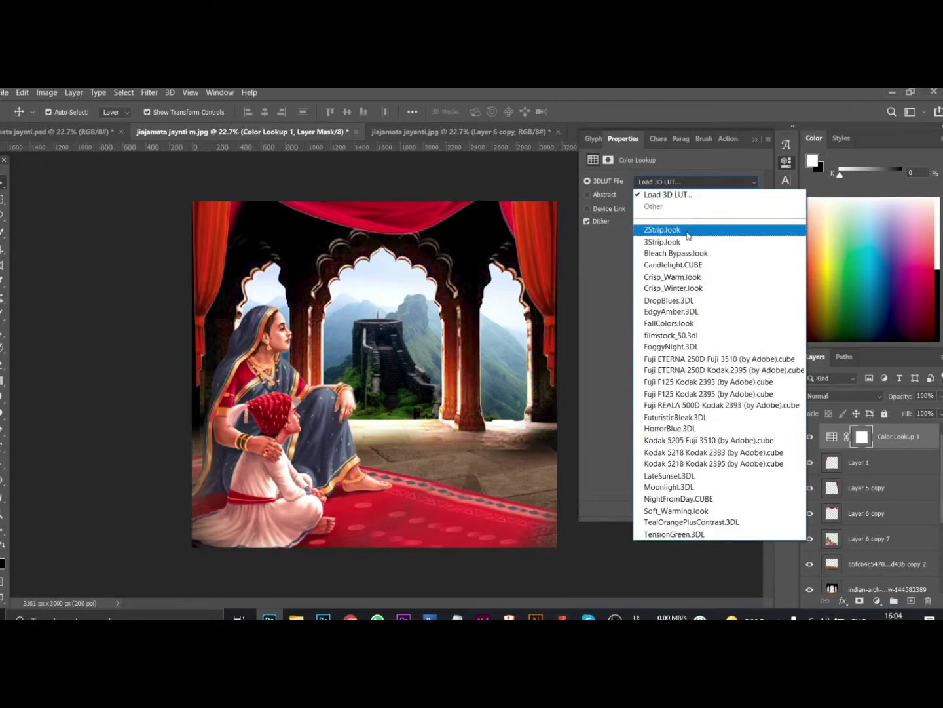
pyautogui.click(688, 231)
pyautogui.click(756, 140)
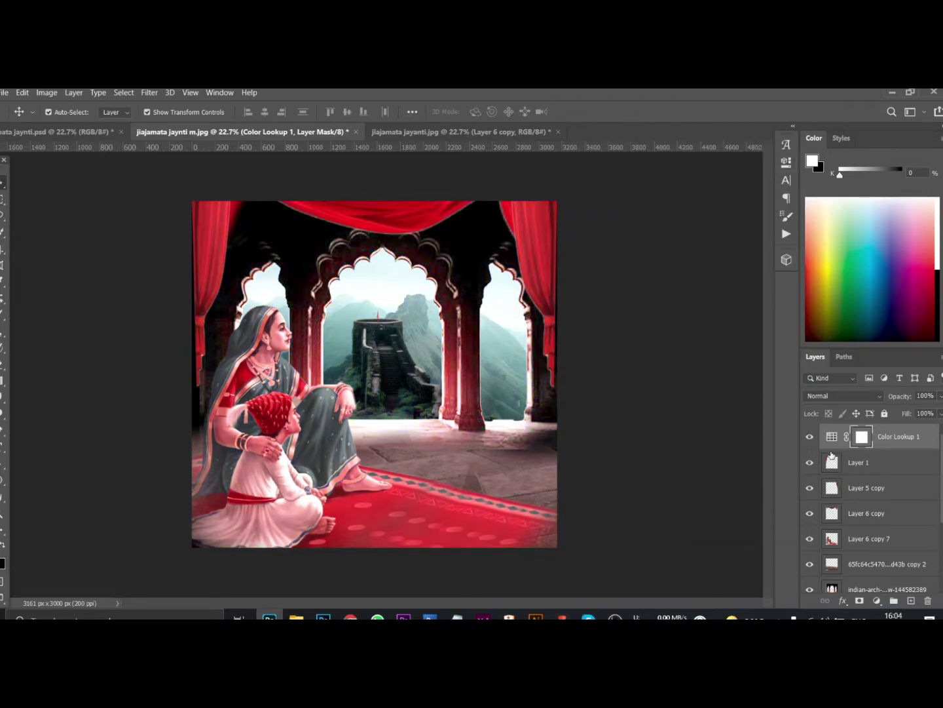
# Browse the 3DLUT presets from 3Strip.look and settle on Kodak 5218 Kodak 2395.
pyautogui.doubleClick(830, 440)
pyautogui.click(655, 196)
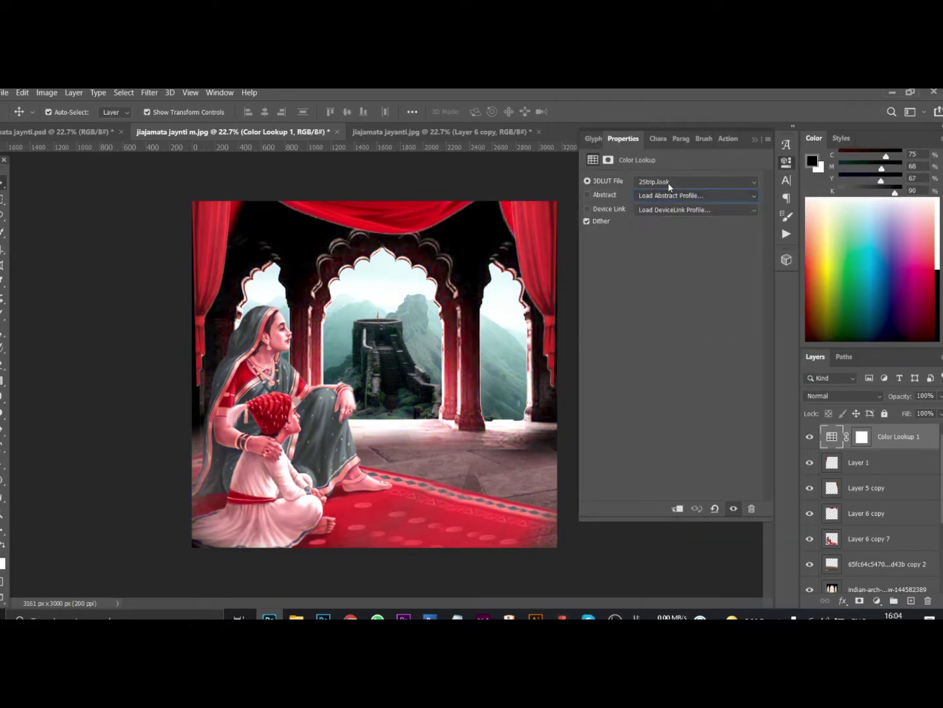
pyautogui.click(668, 184)
pyautogui.click(663, 242)
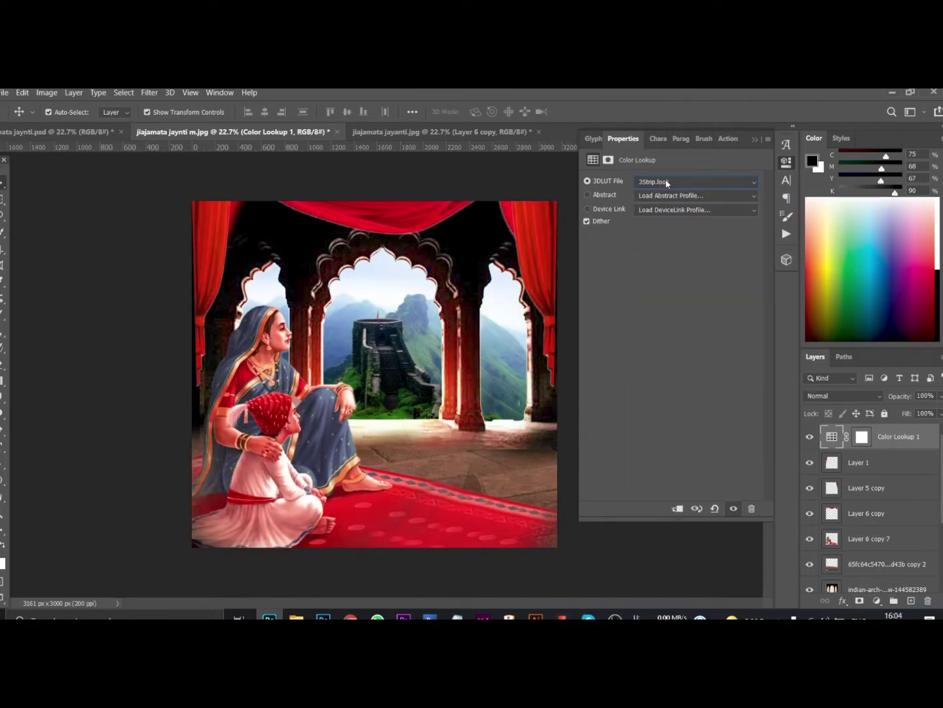
pyautogui.scroll(-1, 667, 183)
pyautogui.scroll(-1, 667, 183)
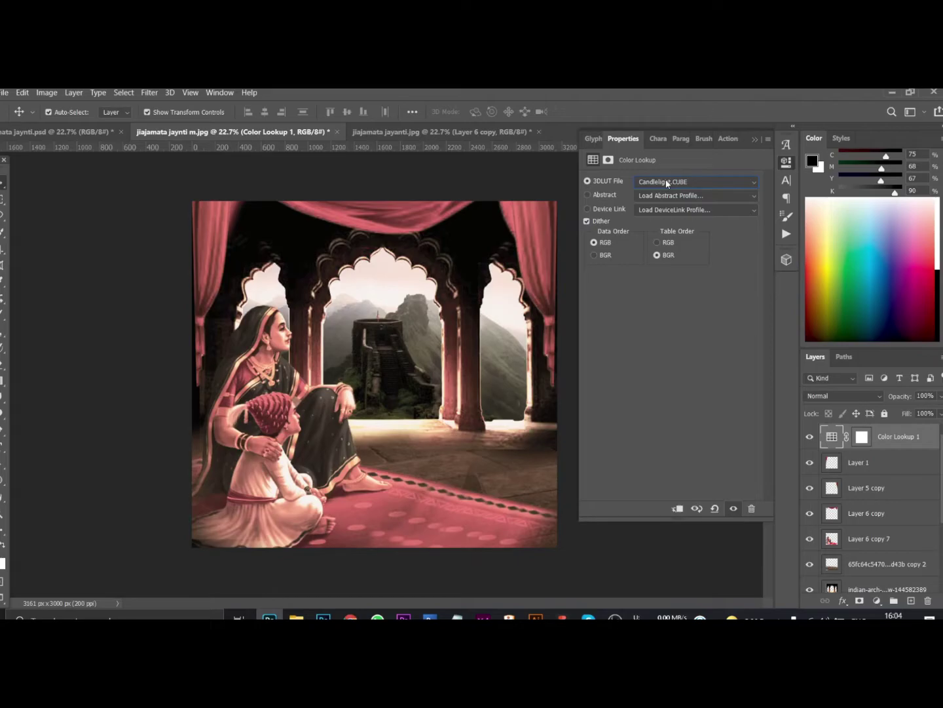
pyautogui.scroll(-1, 667, 184)
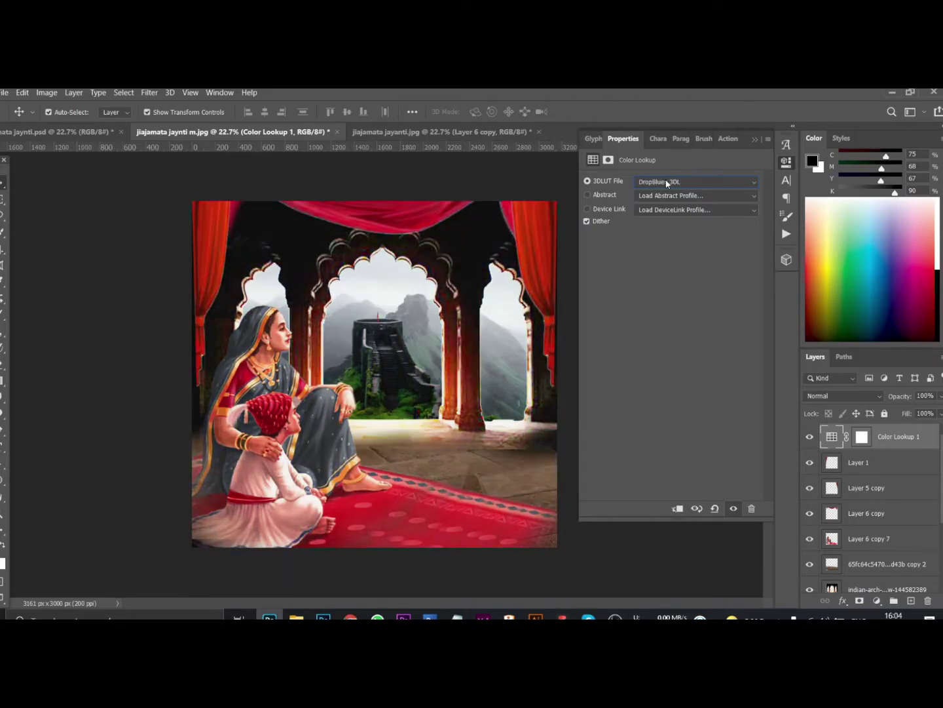
pyautogui.scroll(-1, 667, 184)
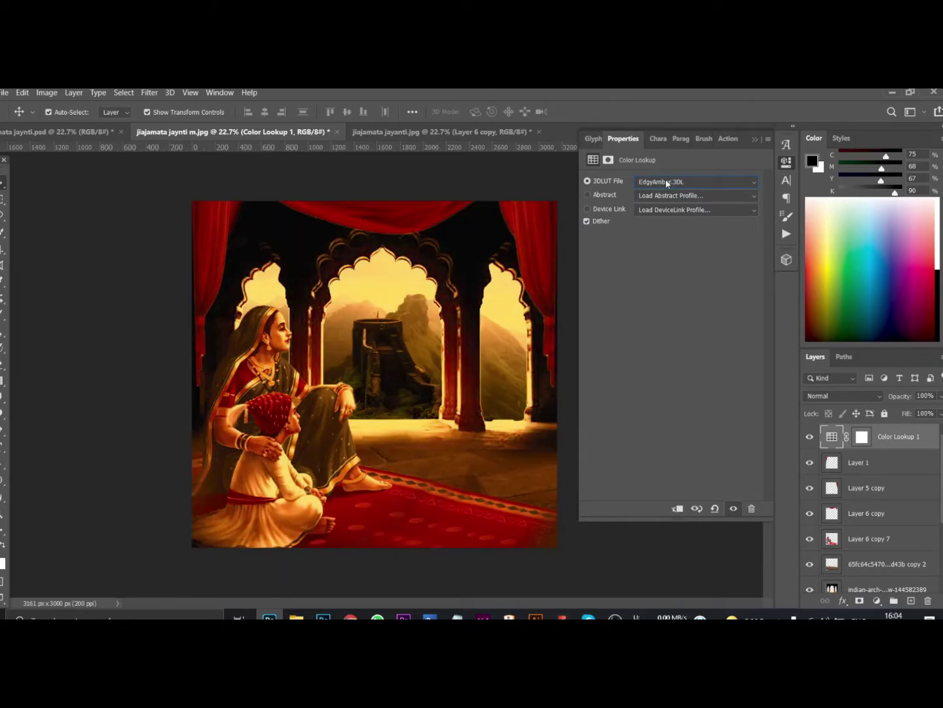
pyautogui.scroll(-1, 667, 184)
pyautogui.scroll(-1, 667, 183)
pyautogui.scroll(-1, 667, 184)
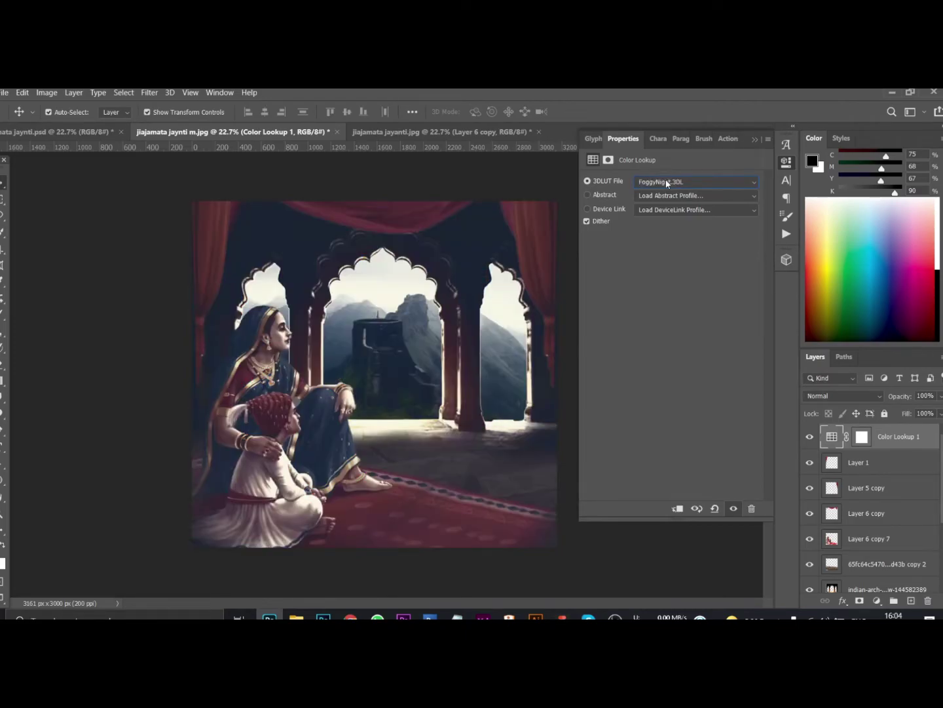
pyautogui.scroll(-1, 667, 184)
pyautogui.scroll(-3, 667, 183)
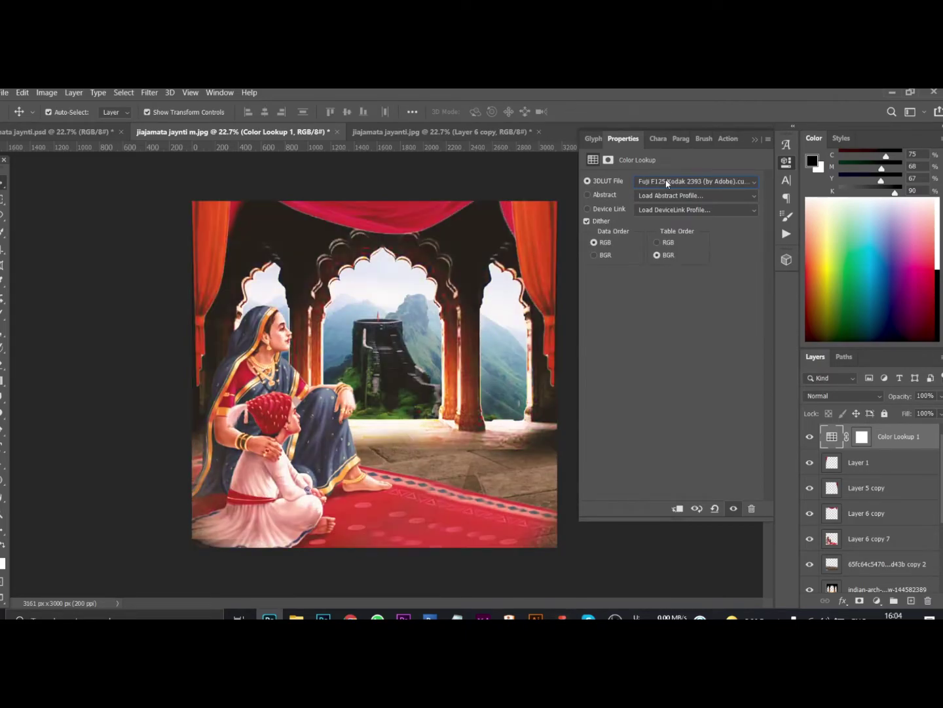
pyautogui.scroll(-1, 667, 184)
pyautogui.scroll(-1, 667, 183)
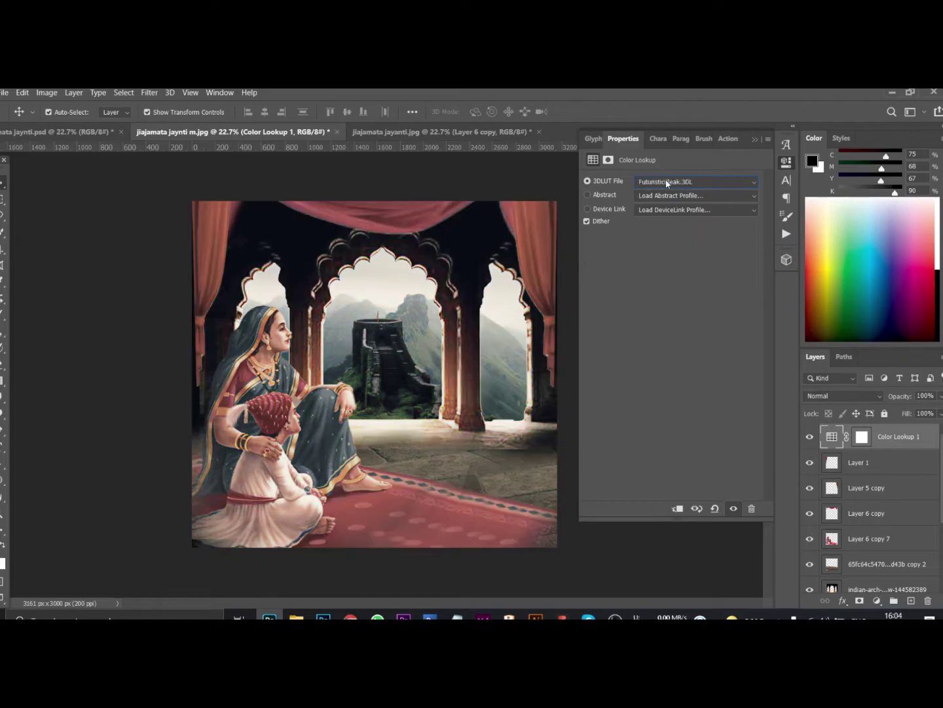
pyautogui.scroll(-2, 667, 183)
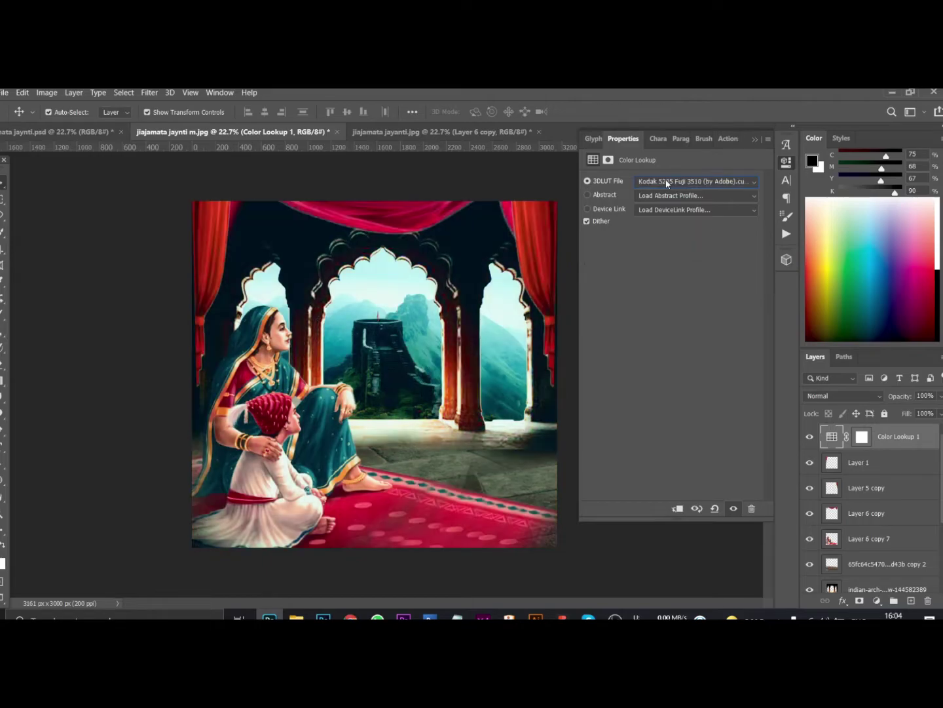
pyautogui.scroll(-2, 667, 184)
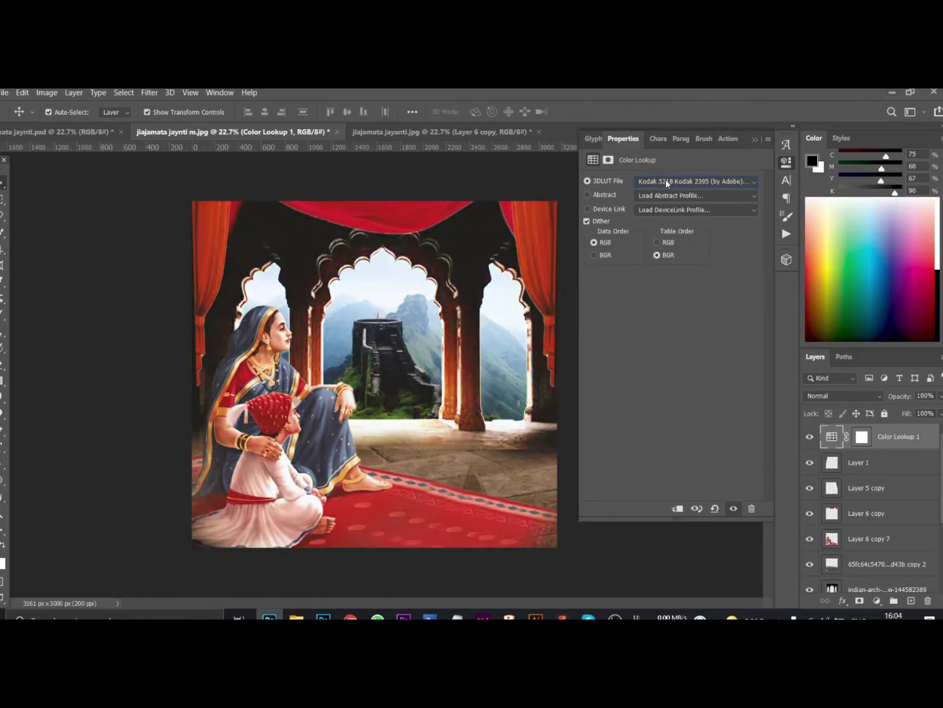
pyautogui.scroll(-1, 666, 183)
pyautogui.scroll(1, 667, 184)
pyautogui.scroll(-1, 667, 183)
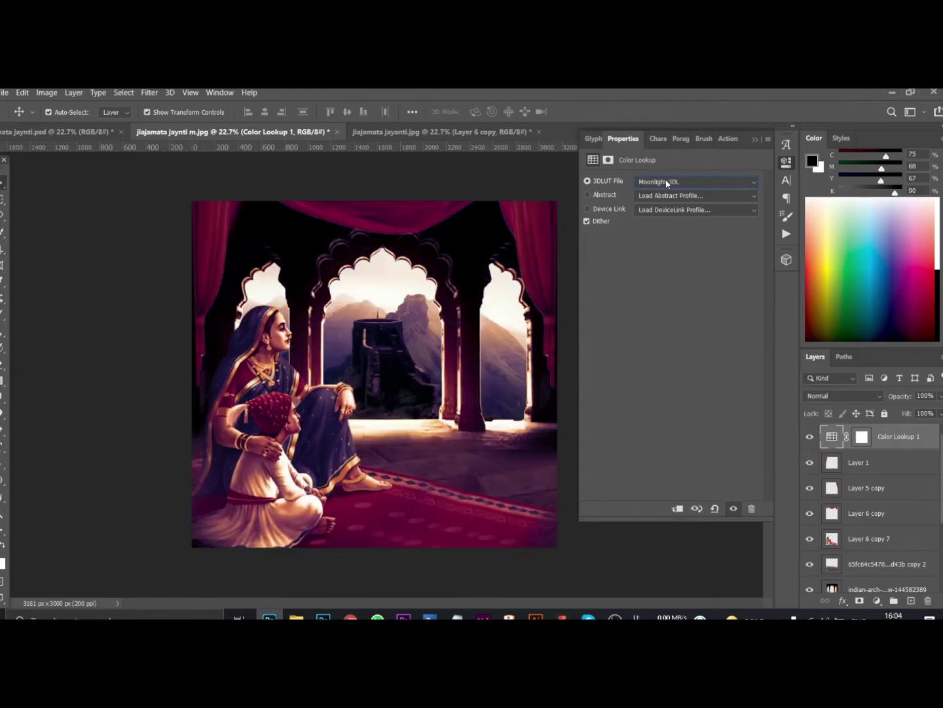
pyautogui.scroll(-1, 667, 184)
pyautogui.scroll(3, 667, 184)
pyautogui.scroll(-1, 667, 184)
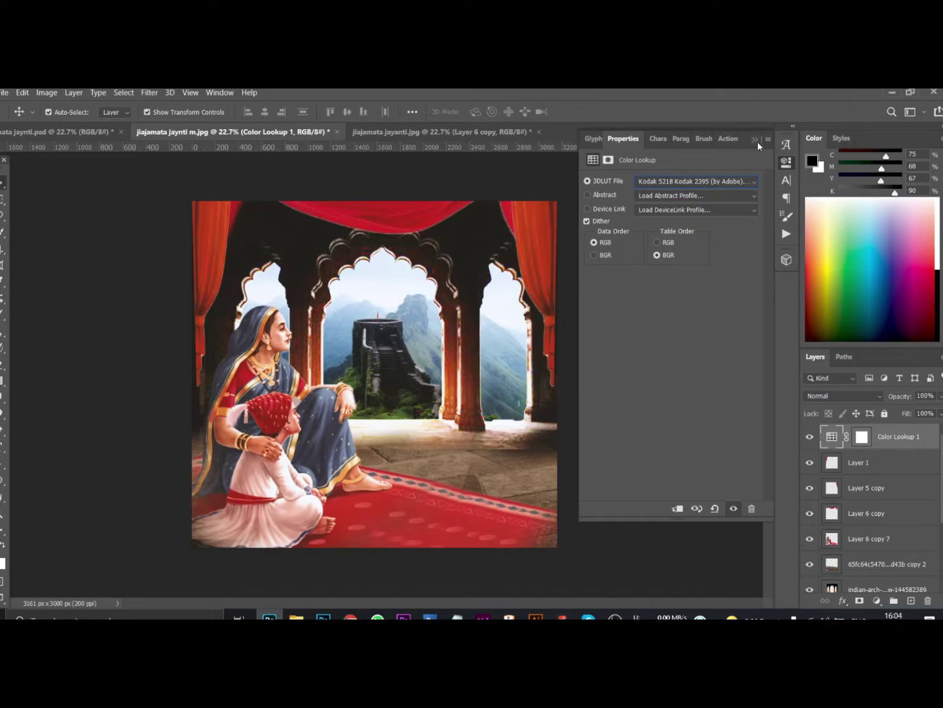
pyautogui.click(756, 140)
pyautogui.click(466, 132)
pyautogui.click(533, 429)
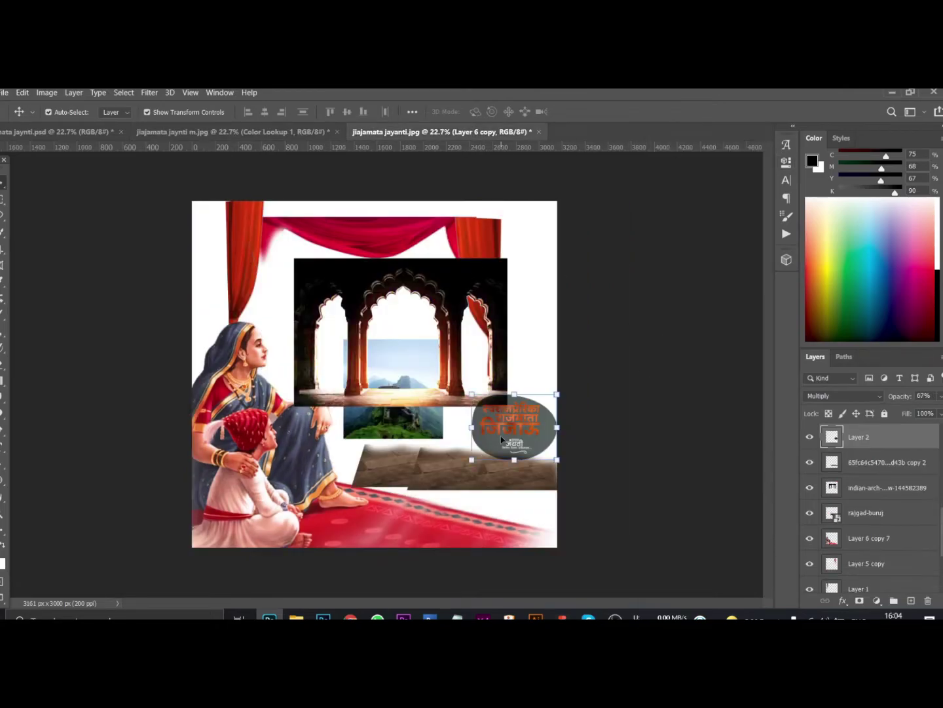
pyautogui.scroll(2, 563, 459)
pyautogui.scroll(1, 570, 452)
pyautogui.scroll(1, 573, 450)
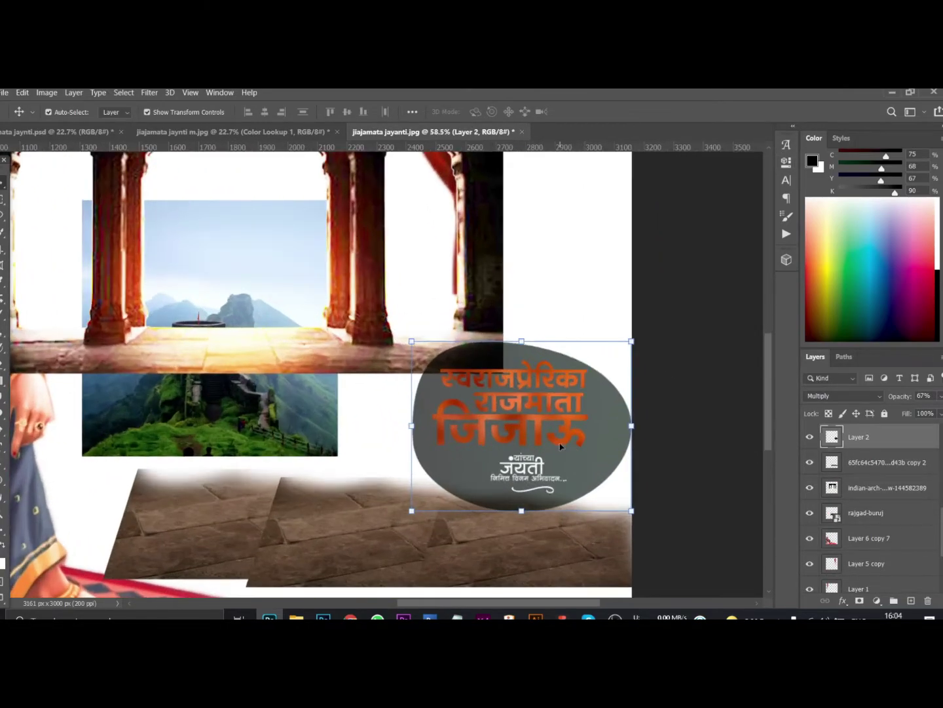
pyautogui.scroll(1, 563, 444)
pyautogui.click(559, 417)
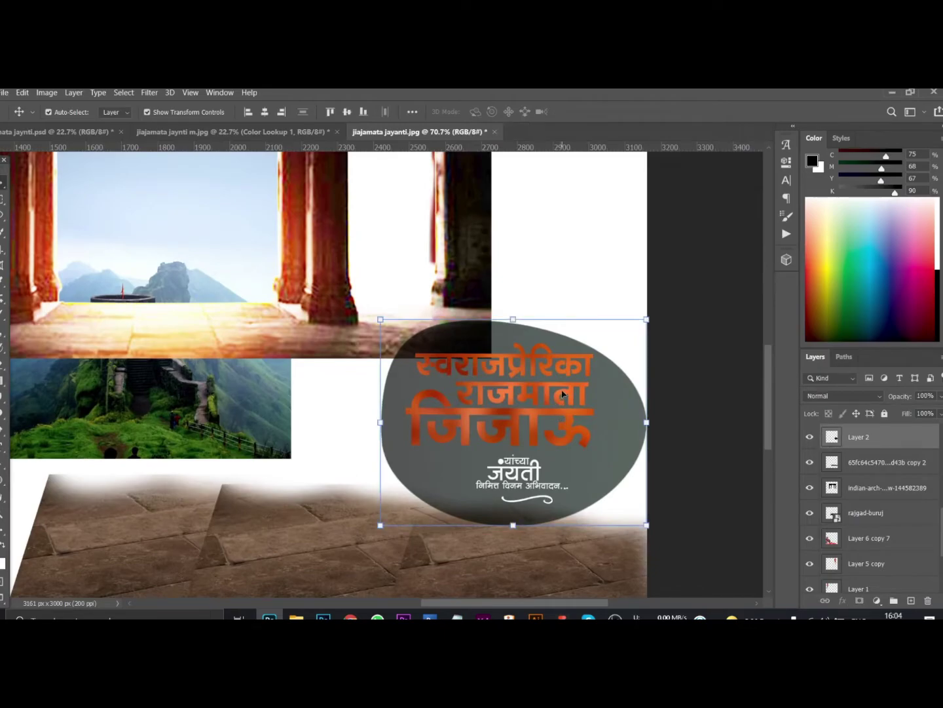
pyautogui.click(521, 474)
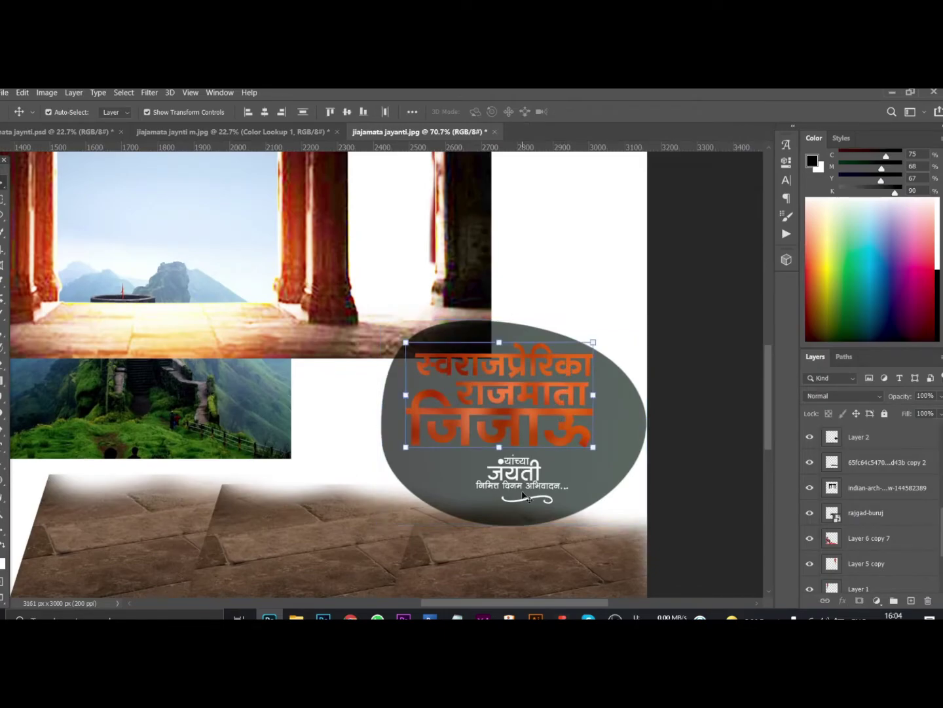
pyautogui.scroll(1, 545, 504)
pyautogui.scroll(1, 551, 499)
pyautogui.scroll(1, 556, 490)
pyautogui.scroll(3, 556, 491)
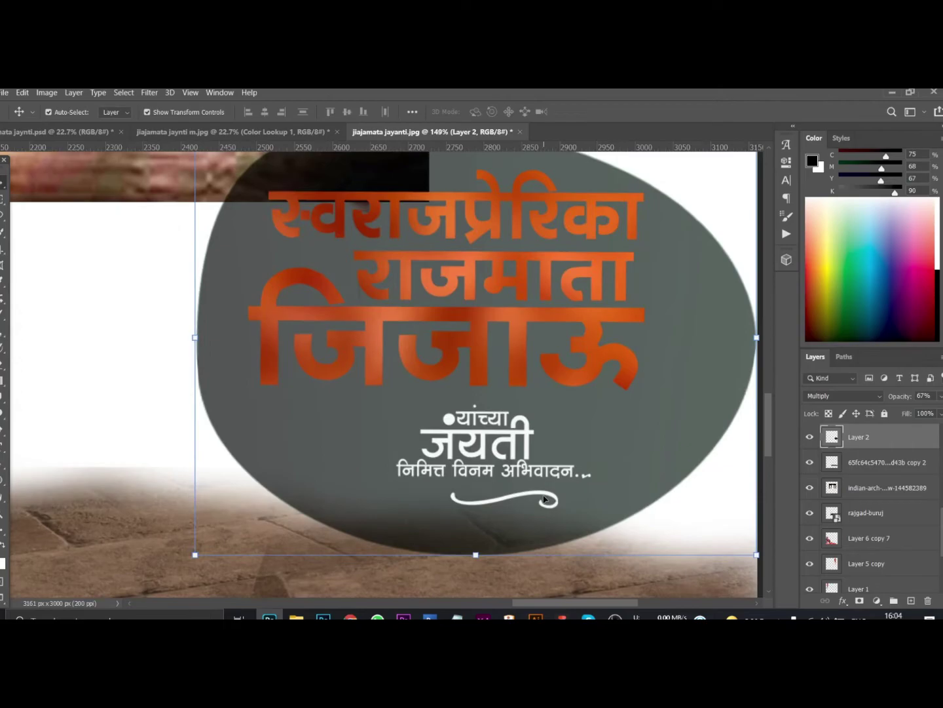
pyautogui.click(565, 472)
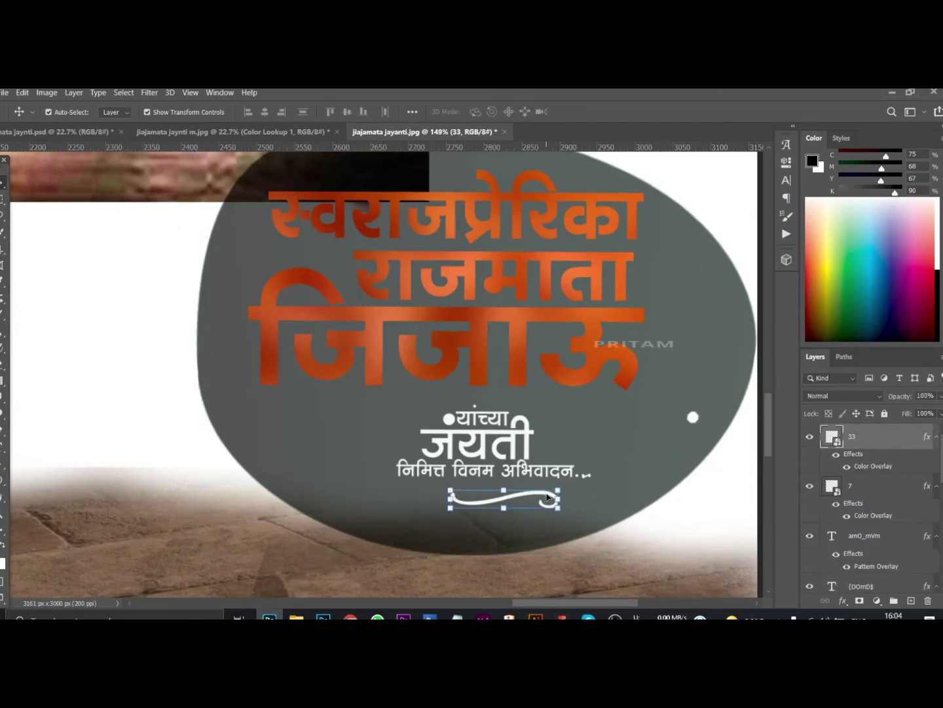
pyautogui.keyDown('shift'); pyautogui.click(590, 382); pyautogui.keyUp('shift')
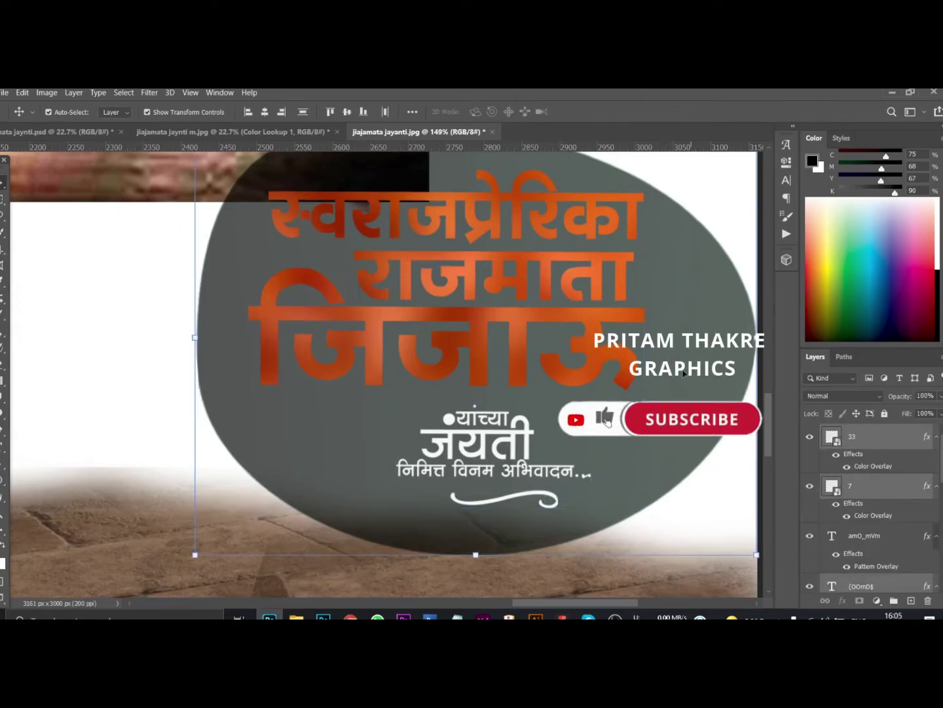
pyautogui.scroll(-3, 696, 376)
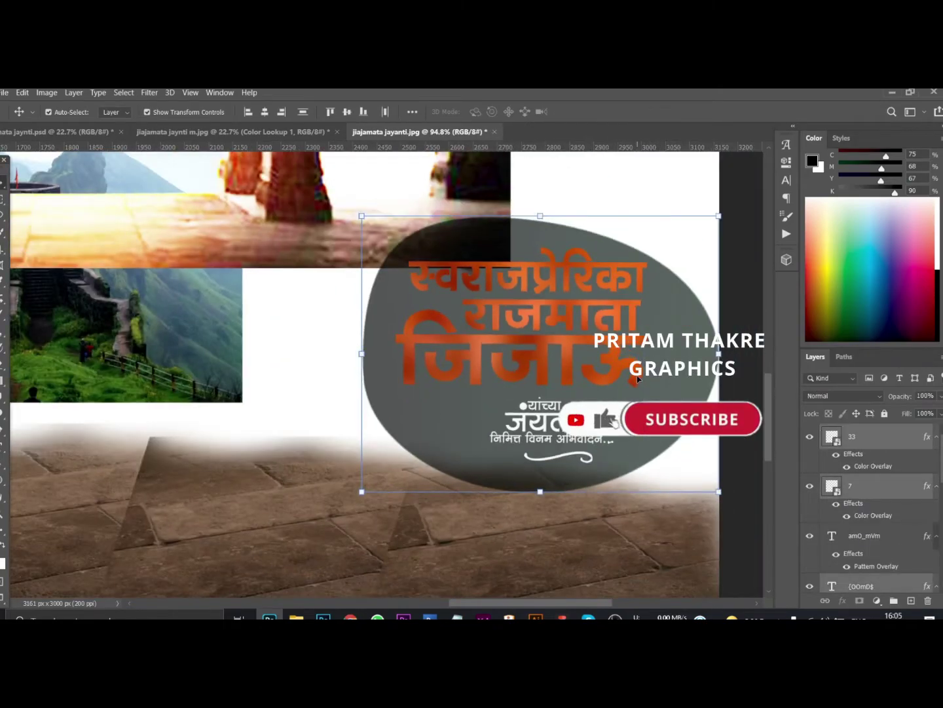
pyautogui.click(635, 282)
pyautogui.scroll(3, 630, 322)
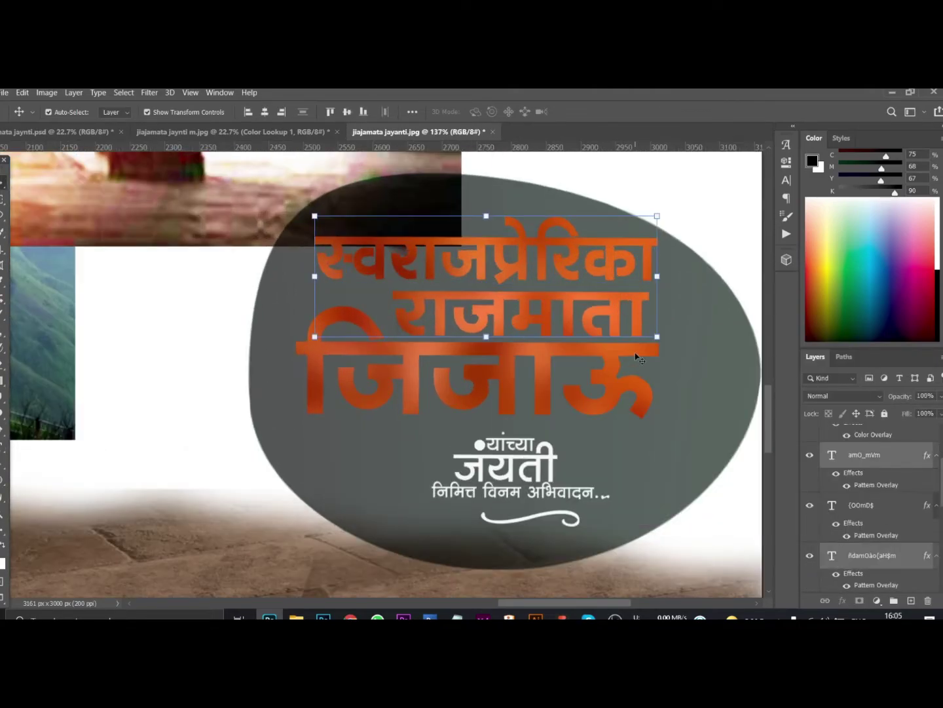
pyautogui.scroll(2, 543, 464)
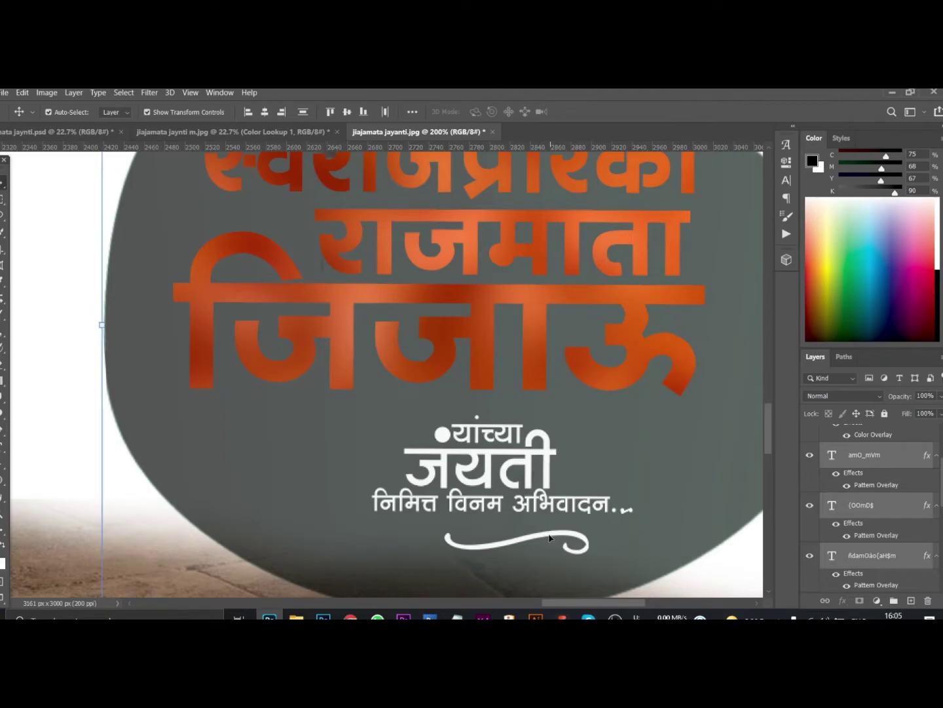
pyautogui.scroll(-6, 549, 538)
pyautogui.scroll(-3, 549, 537)
# Drag the title badge onto the jiajamata jaynti m.jpg poster, scale it, and select Layer 2.
pyautogui.moveTo(583, 520)
pyautogui.mouseDown()
pyautogui.moveTo(468, 498)
pyautogui.moveTo(570, 229)
pyautogui.moveTo(492, 426)
pyautogui.moveTo(577, 471)
pyautogui.moveTo(524, 456)
pyautogui.mouseUp()
pyautogui.press('Return')
pyautogui.hotkey('ctrl', 't')
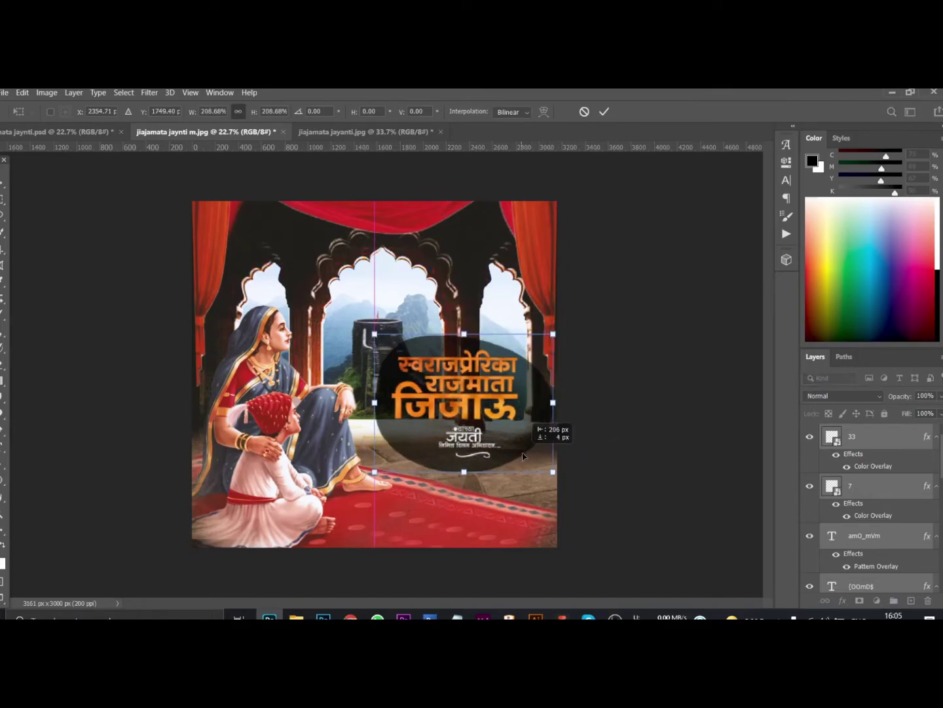
pyautogui.press('Return')
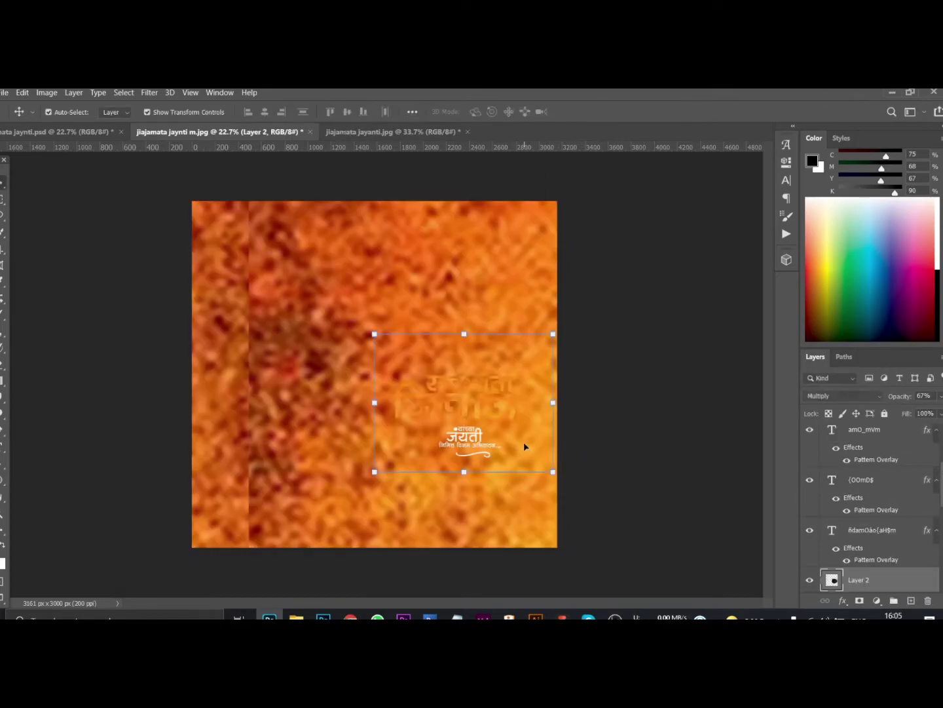
pyautogui.click(522, 420)
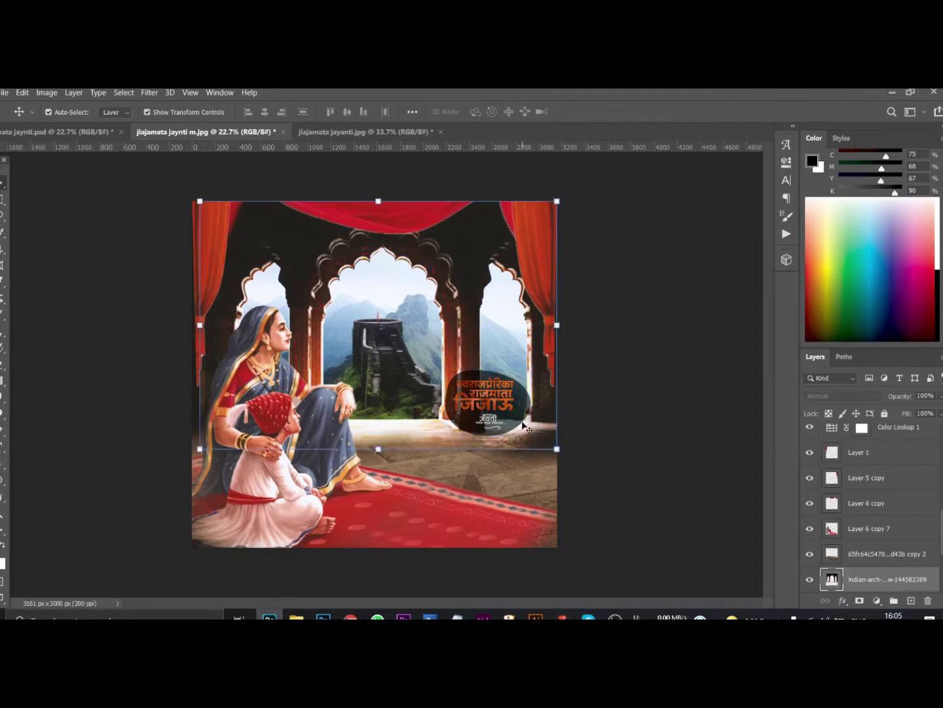
pyautogui.click(520, 421)
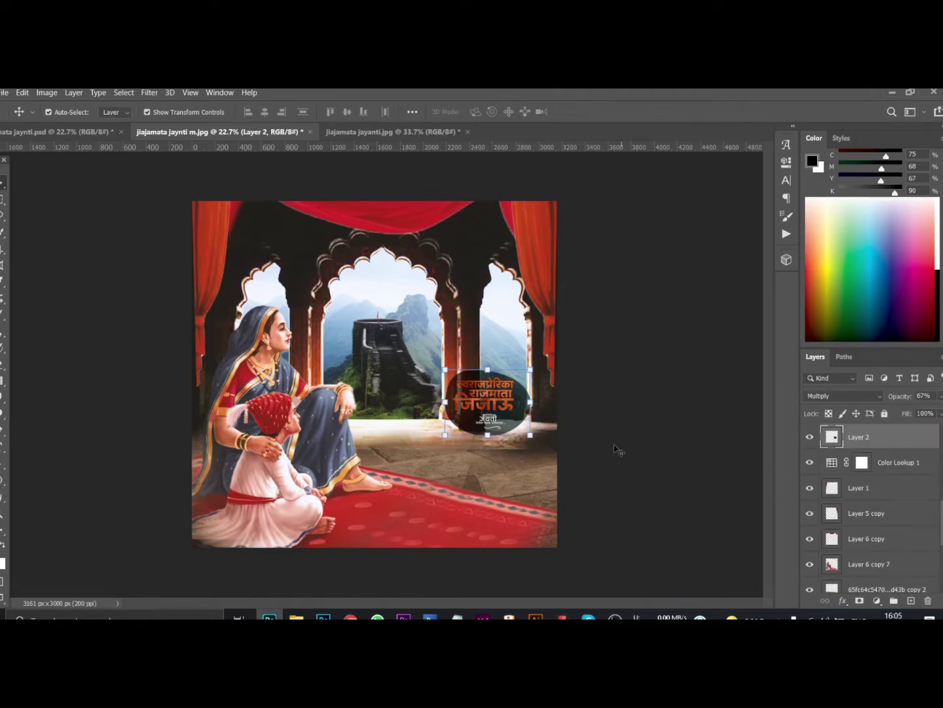
# Scale the dark ellipse to about 193% so it spreads across the right arches.
pyautogui.moveTo(530, 434); pyautogui.dragTo(524, 438)
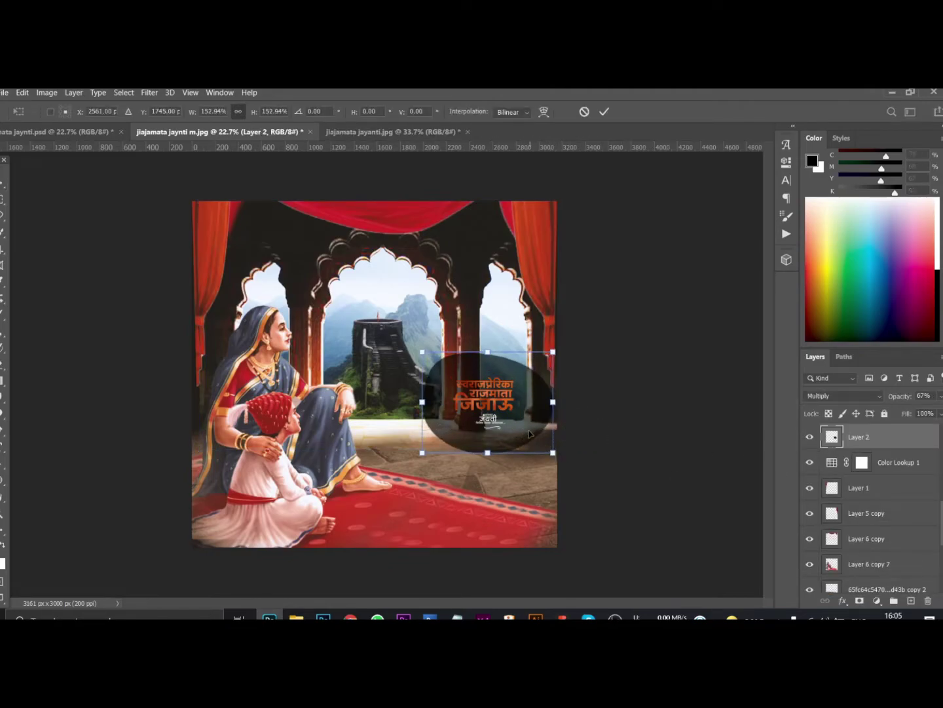
pyautogui.moveTo(545, 464)
pyautogui.mouseDown()
pyautogui.moveTo(568, 479)
pyautogui.moveTo(517, 454)
pyautogui.mouseUp()
pyautogui.press('Return')
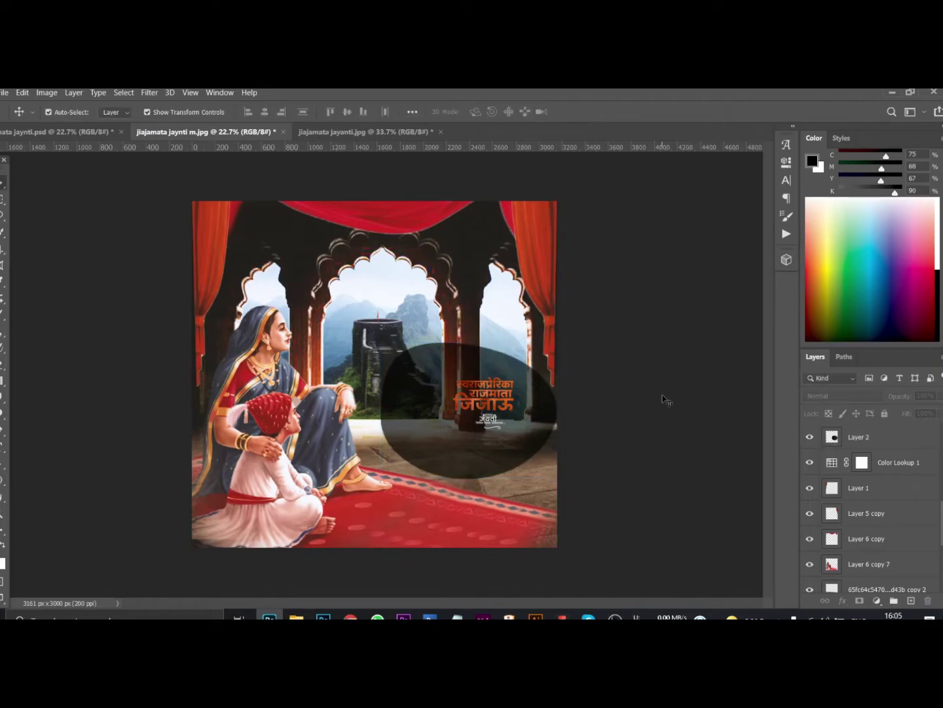
pyautogui.scroll(2, 459, 383)
# Select both Marathi title text layers together.
pyautogui.click(487, 391)
pyautogui.scroll(2, 486, 392)
pyautogui.scroll(2, 524, 406)
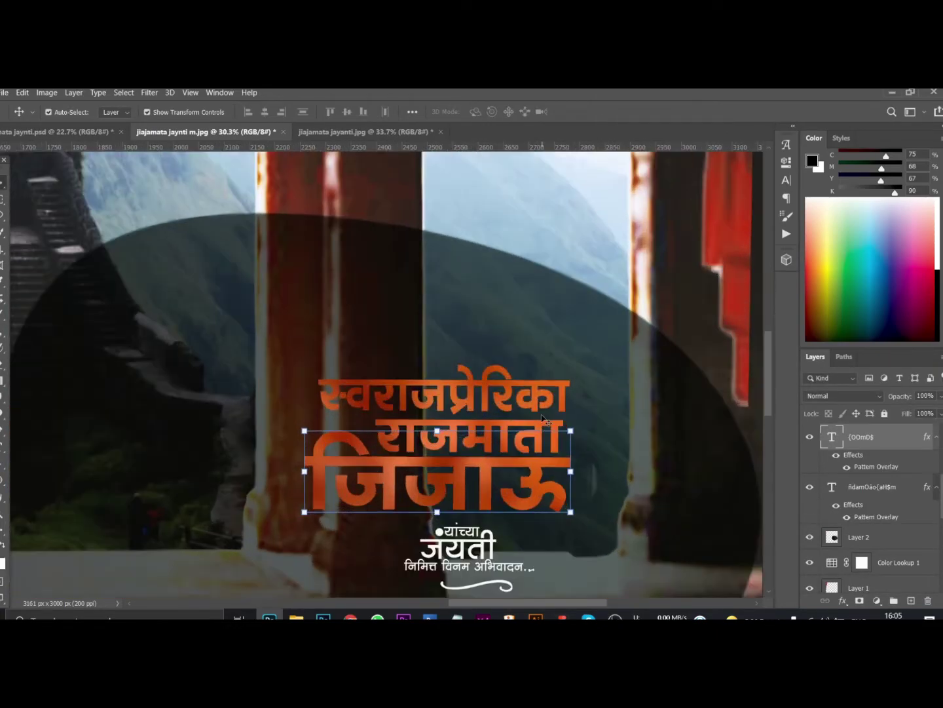
pyautogui.keyDown('shift'); pyautogui.click(549, 382); pyautogui.keyUp('shift')
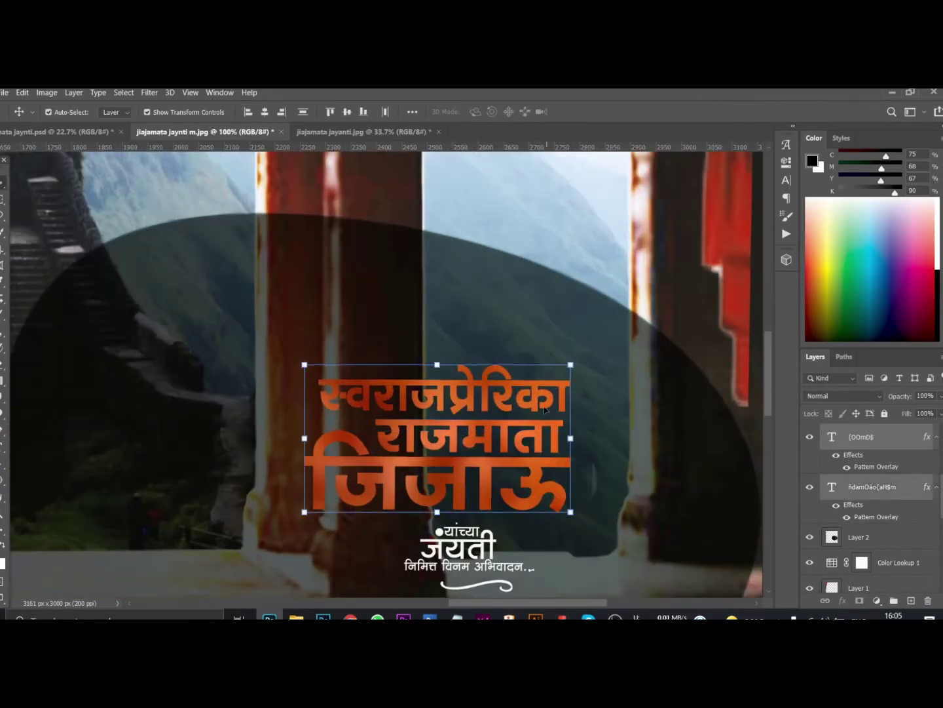
pyautogui.scroll(2, 504, 587)
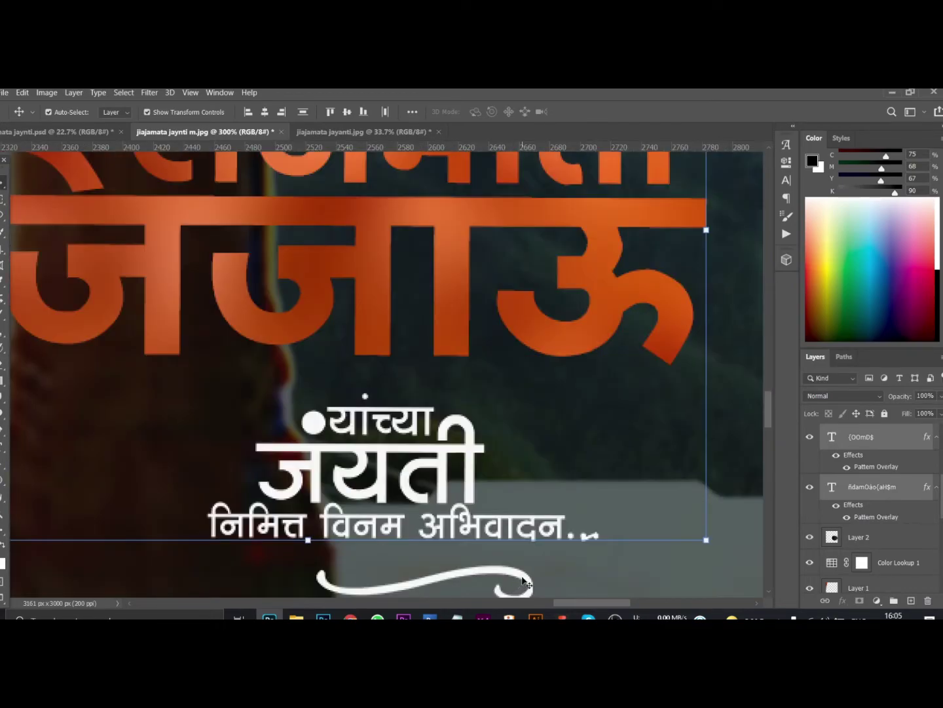
pyautogui.scroll(-3, 524, 581)
pyautogui.scroll(-2, 534, 574)
pyautogui.scroll(-2, 550, 564)
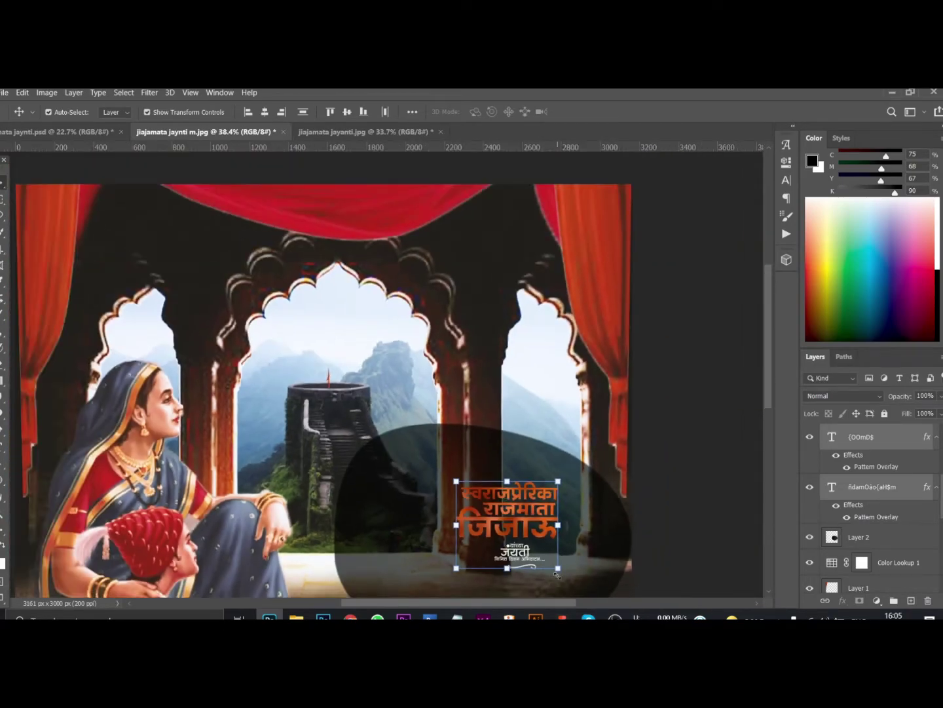
# Enlarge the title to about 233%, shift it left into the ellipse, and fit the poster on screen.
pyautogui.hotkey('ctrl', 't')
pyautogui.moveTo(557, 567); pyautogui.dragTo(591, 594)
pyautogui.scroll(-2, 562, 552)
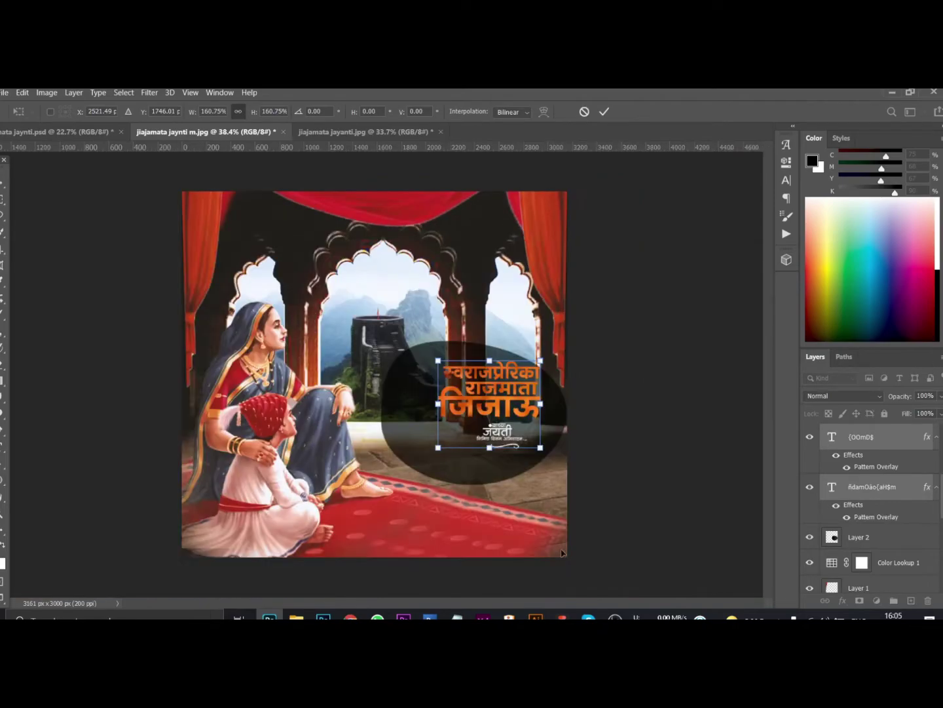
pyautogui.moveTo(498, 407); pyautogui.dragTo(464, 406)
pyautogui.moveTo(506, 447); pyautogui.dragTo(552, 487)
pyautogui.moveTo(516, 425); pyautogui.dragTo(501, 421)
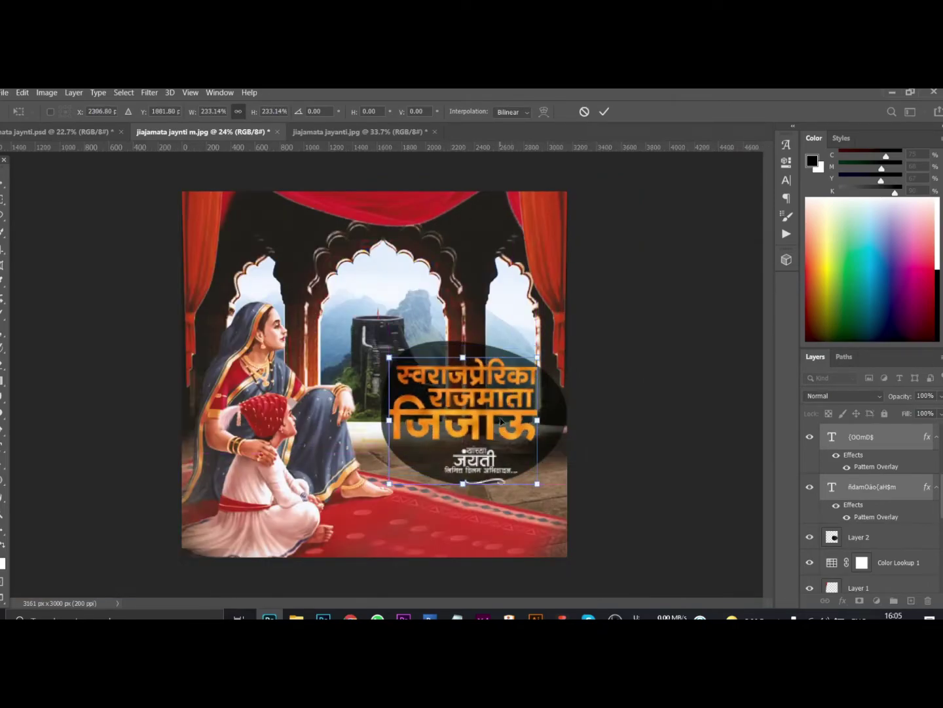
pyautogui.press('Return')
pyautogui.hotkey('ctrl', '0')
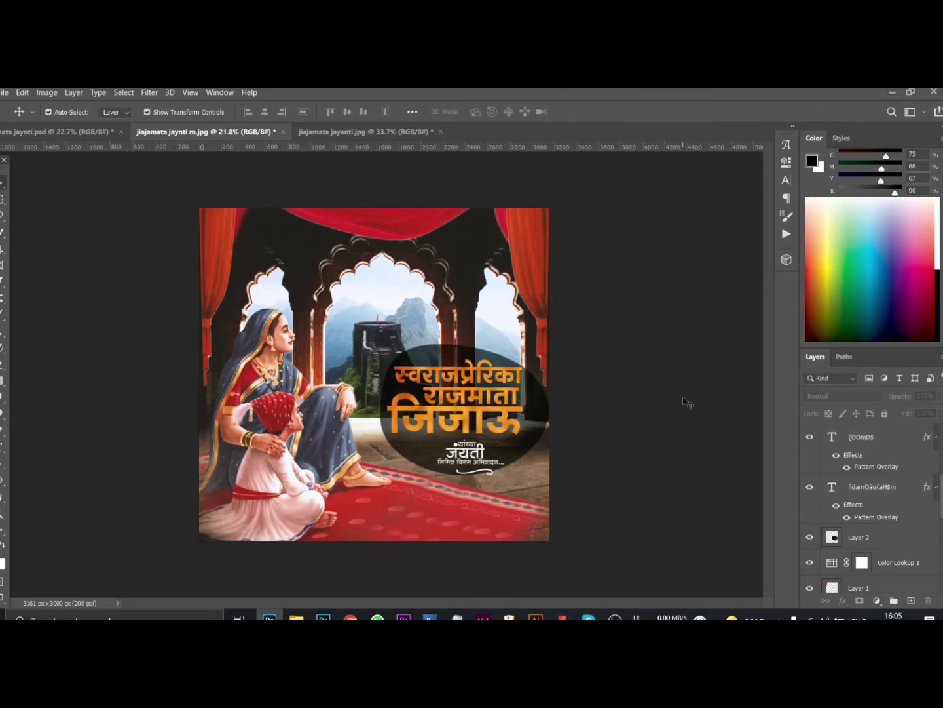
pyautogui.hotkey('ctrl', '-')
pyautogui.hotkey('ctrl', '0')
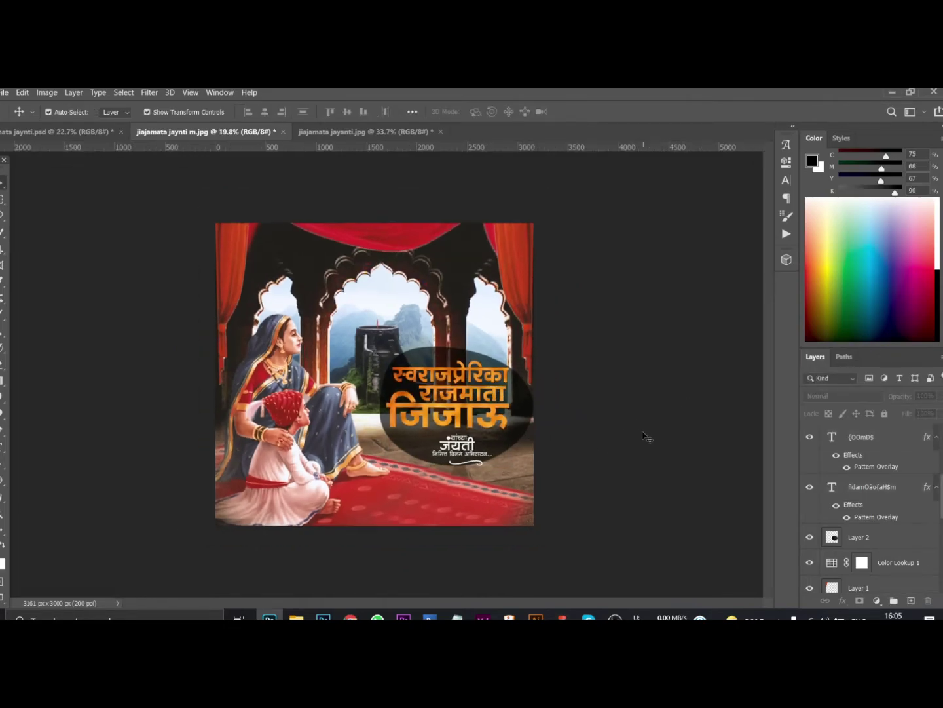
# Add a second Color Lookup adjustment above the first, trying the 2Strip preset.
pyautogui.click(524, 314)
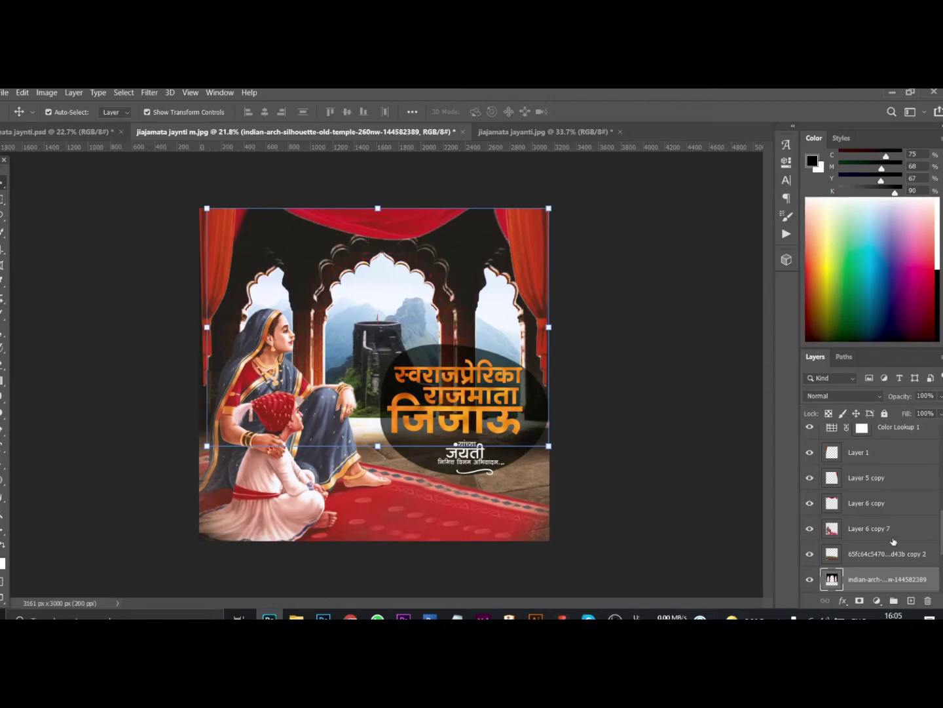
pyautogui.scroll(3, 894, 541)
pyautogui.click(836, 579)
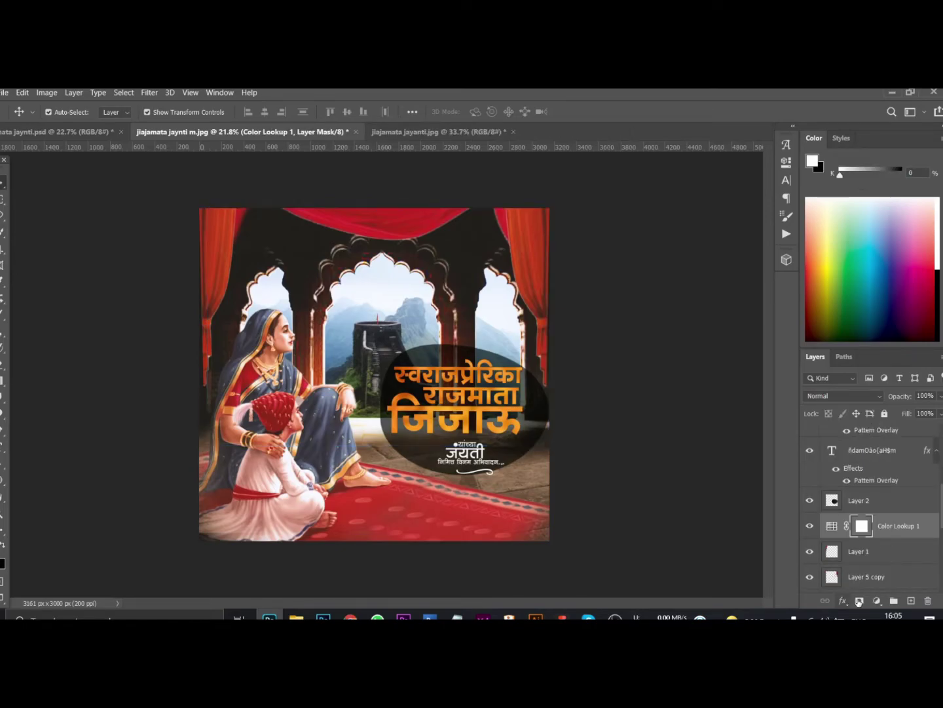
pyautogui.click(876, 601)
pyautogui.click(890, 534)
pyautogui.click(693, 187)
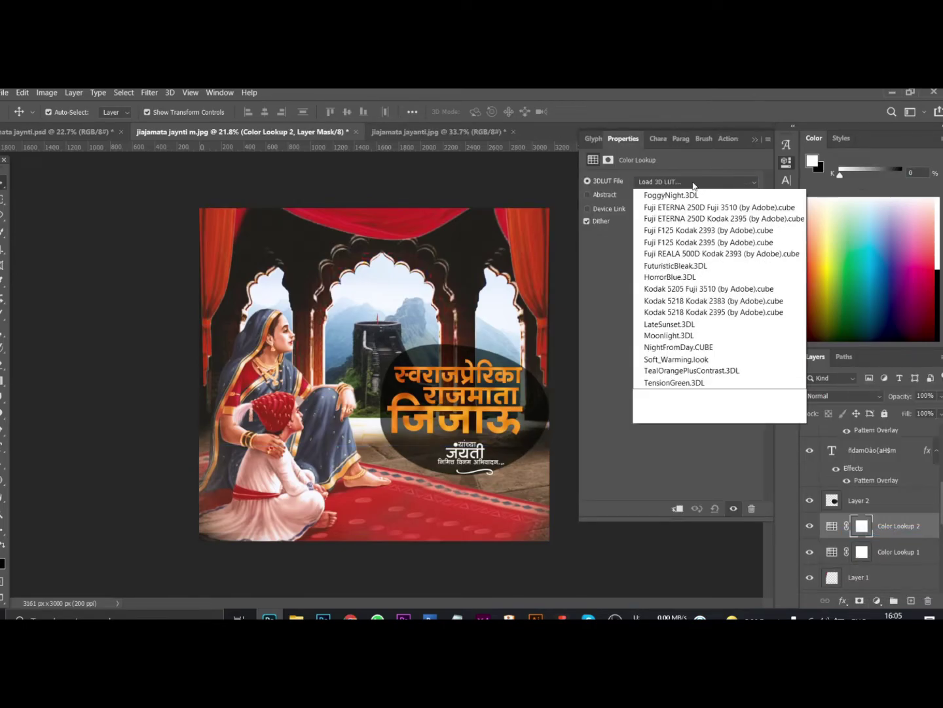
pyautogui.click(681, 219)
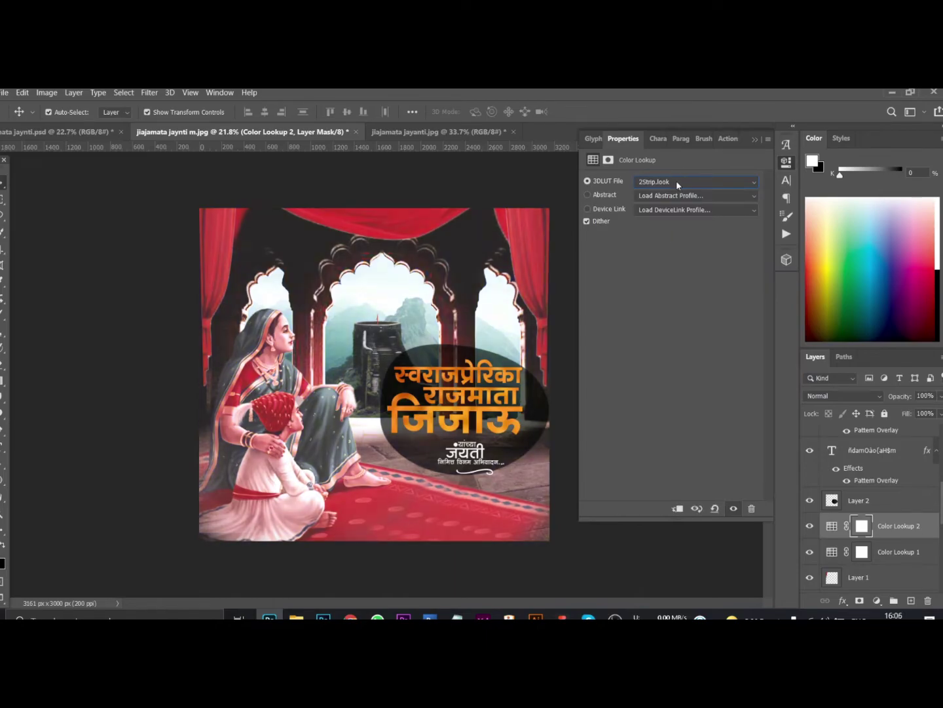
# Browse the lookup presets, set the grade's blend mode to Color, and remove its layer mask.
pyautogui.scroll(-1, 678, 184)
pyautogui.scroll(-1, 678, 185)
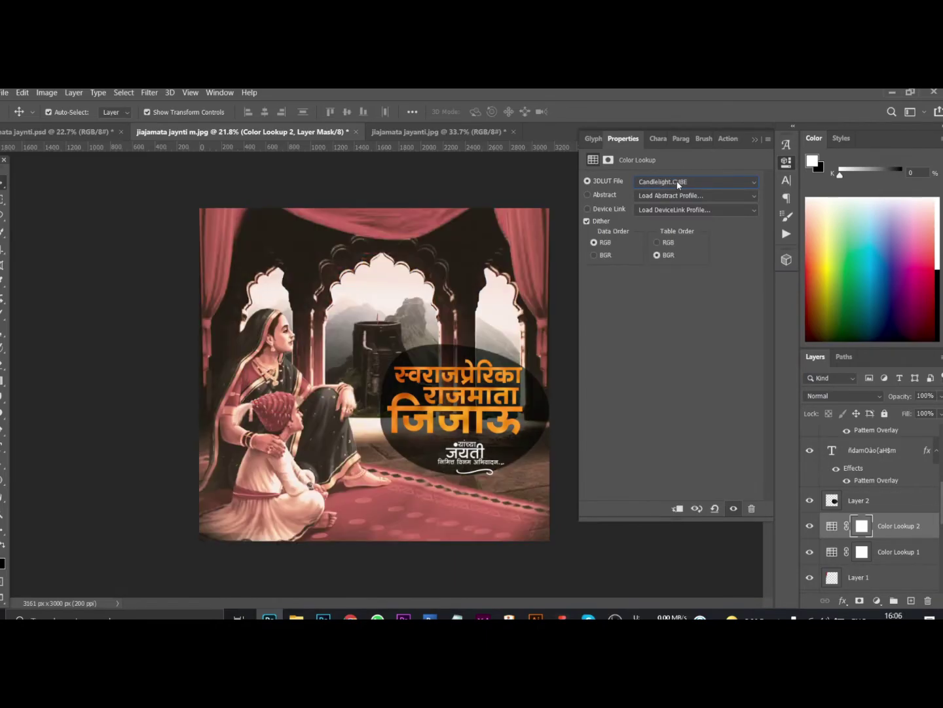
pyautogui.scroll(-1, 678, 186)
pyautogui.scroll(-1, 678, 184)
pyautogui.scroll(-1, 678, 184)
pyautogui.scroll(-1, 678, 185)
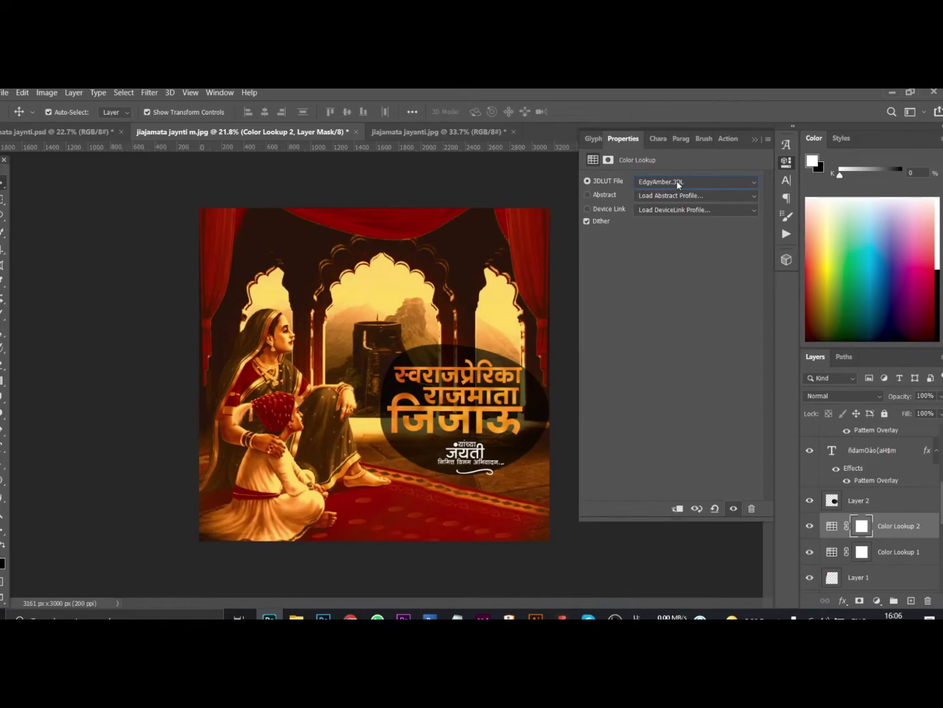
pyautogui.click(753, 139)
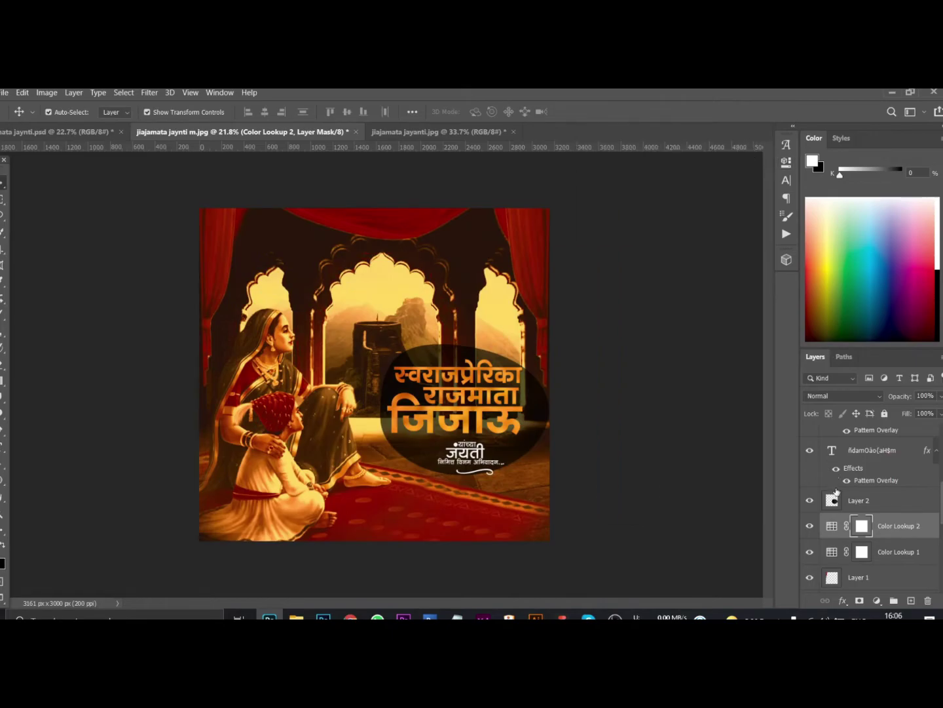
pyautogui.click(841, 397)
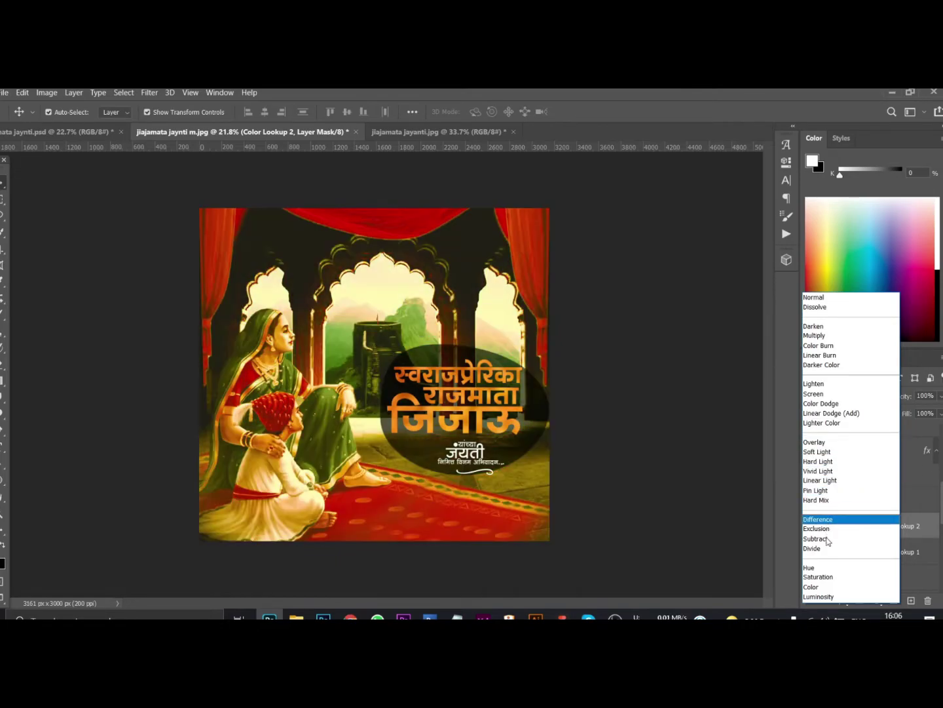
pyautogui.click(815, 586)
pyautogui.click(928, 600)
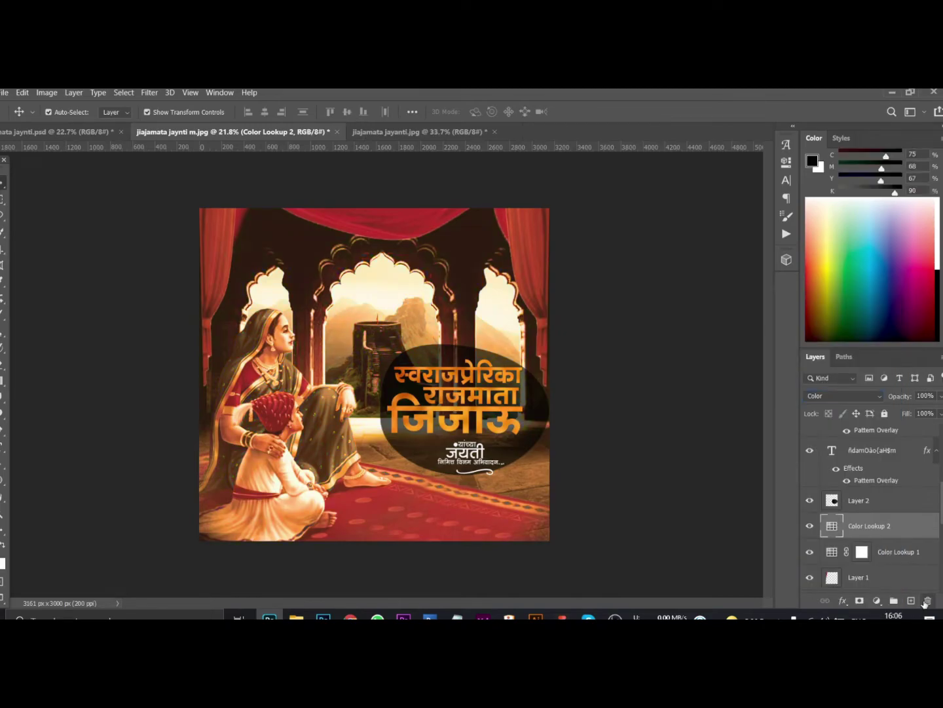
pyautogui.click(876, 602)
# Add a Color Lookup and browse the 3DLUT presets from 3Strip.look down to TensionGreen.3DL.
pyautogui.click(868, 531)
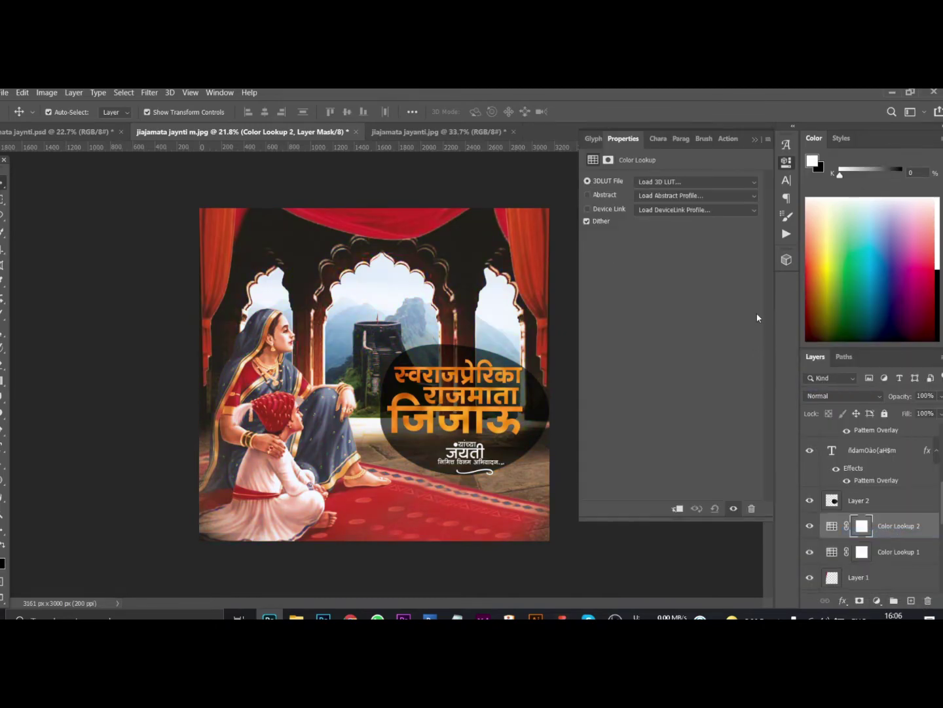
pyautogui.click(686, 188)
pyautogui.click(667, 241)
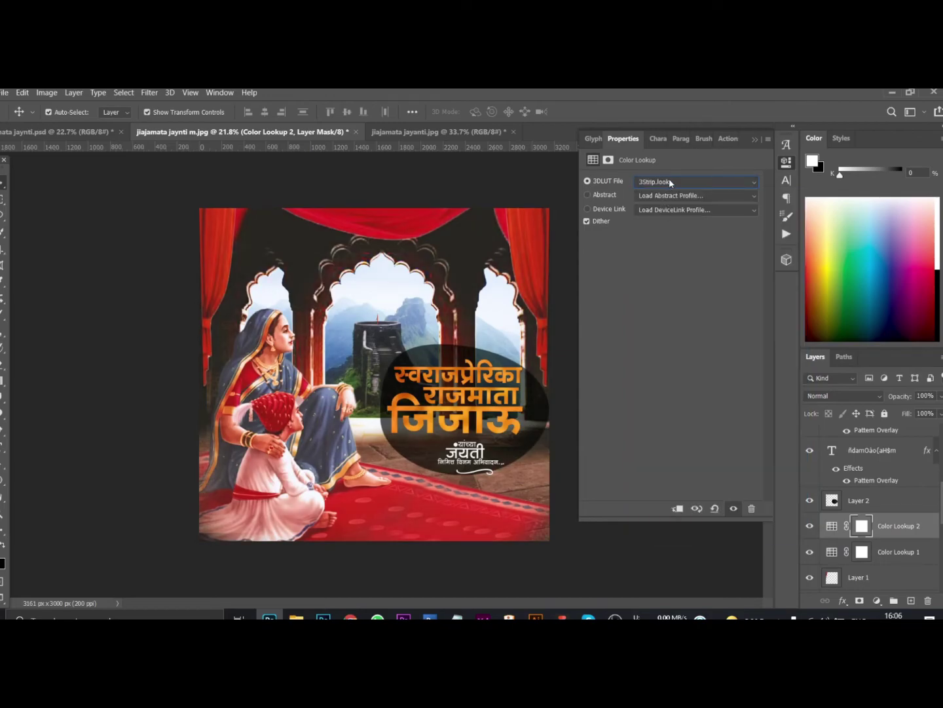
pyautogui.scroll(-1, 669, 182)
pyautogui.scroll(-1, 669, 181)
pyautogui.scroll(-1, 669, 180)
pyautogui.scroll(-1, 669, 181)
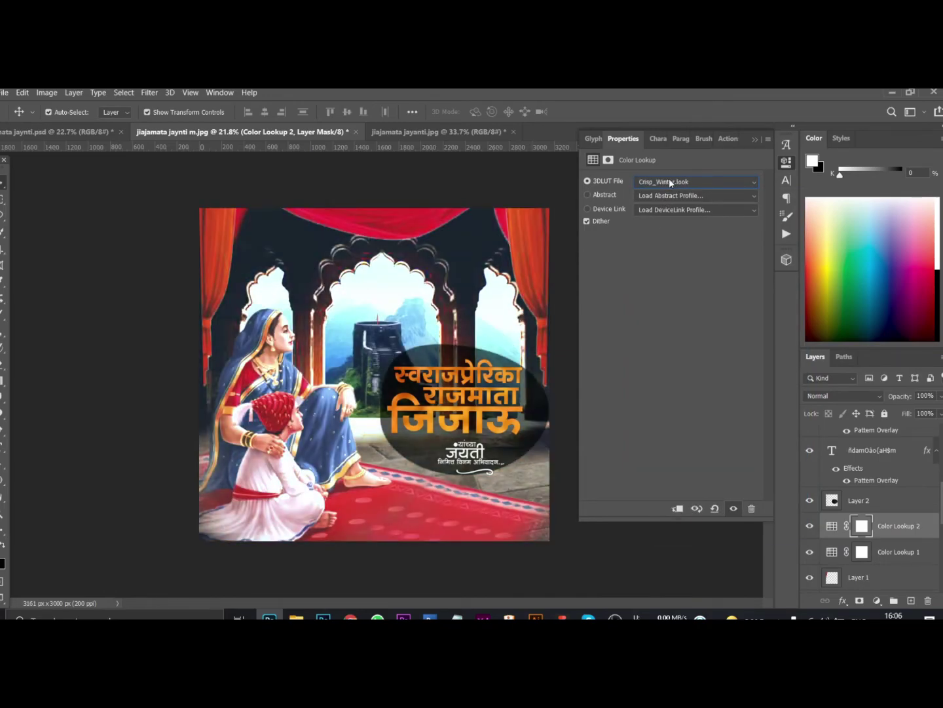
pyautogui.scroll(-1, 670, 182)
pyautogui.scroll(-1, 669, 182)
pyautogui.scroll(1, 669, 181)
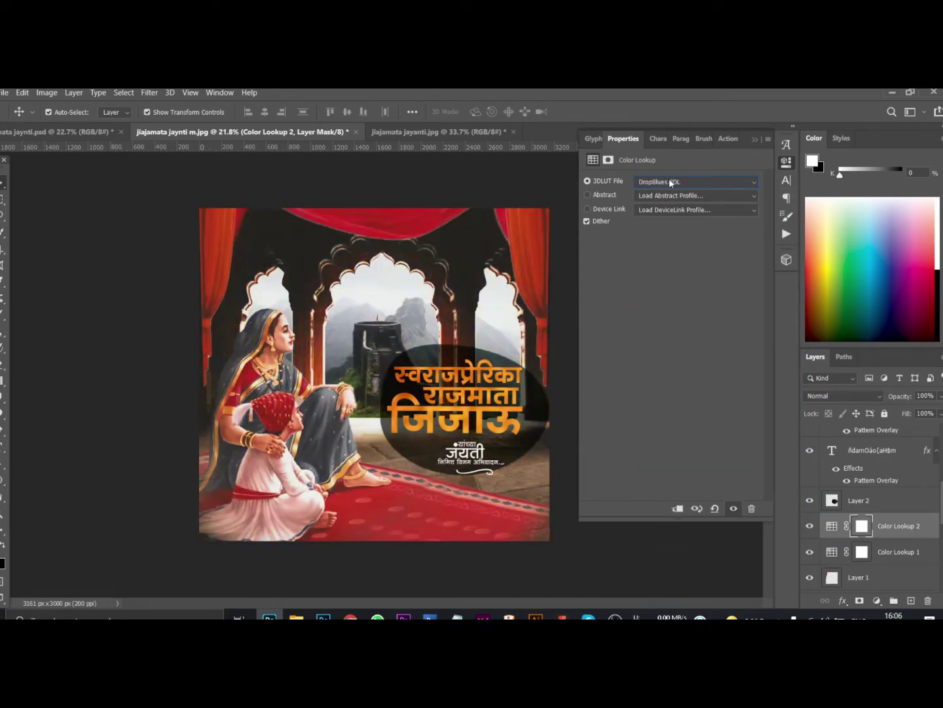
pyautogui.scroll(-1, 669, 182)
pyautogui.scroll(-1, 669, 181)
pyautogui.scroll(-1, 670, 182)
pyautogui.scroll(-1, 669, 182)
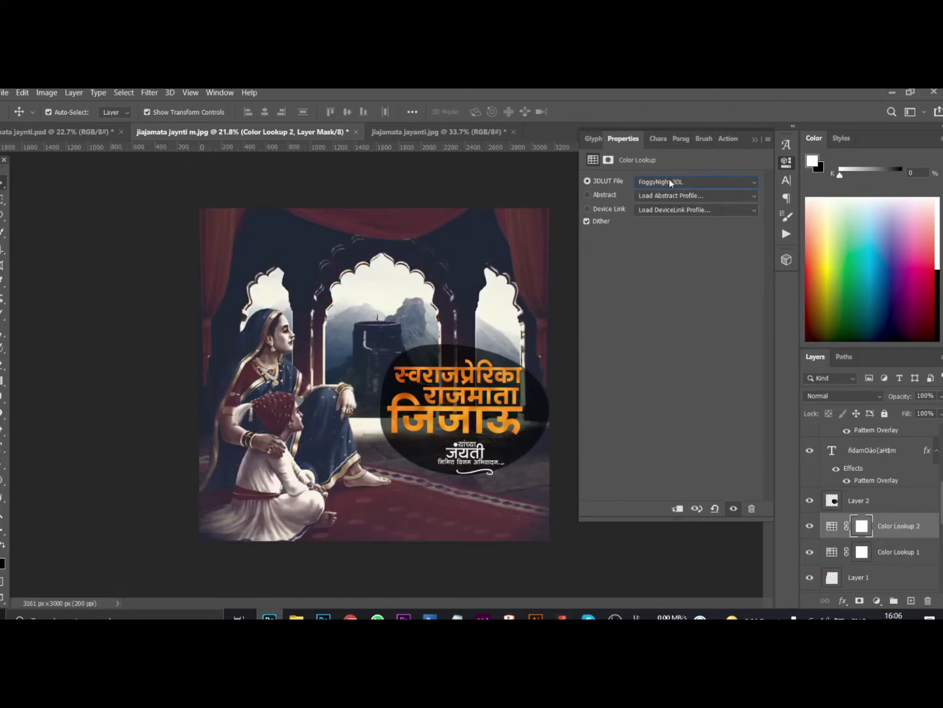
pyautogui.scroll(-1, 669, 181)
pyautogui.scroll(-1, 669, 182)
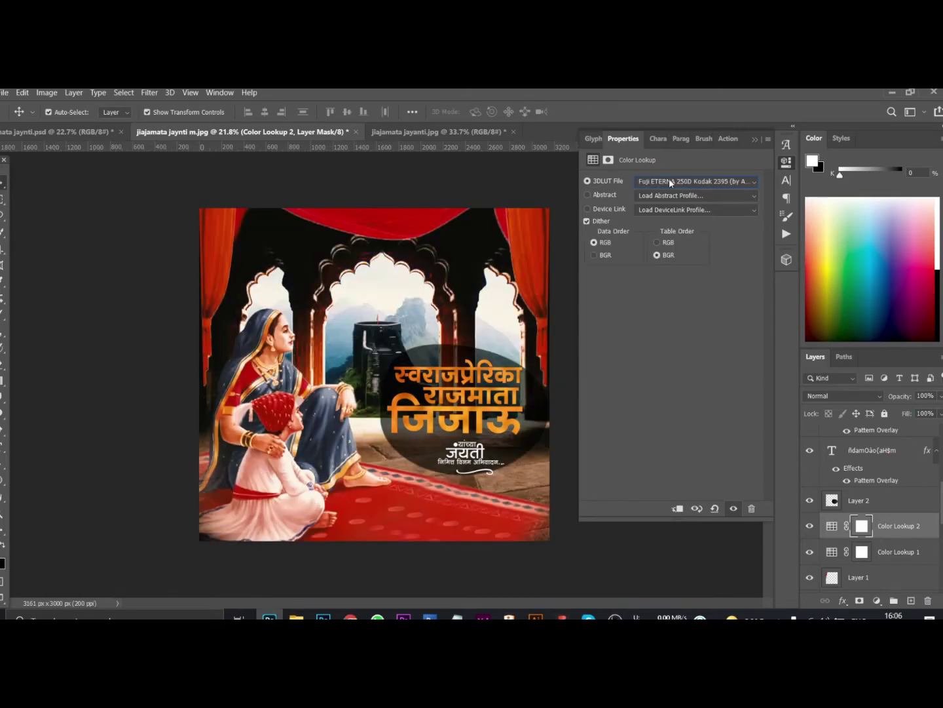
pyautogui.scroll(-1, 670, 181)
pyautogui.scroll(-1, 669, 181)
pyautogui.scroll(-1, 669, 181)
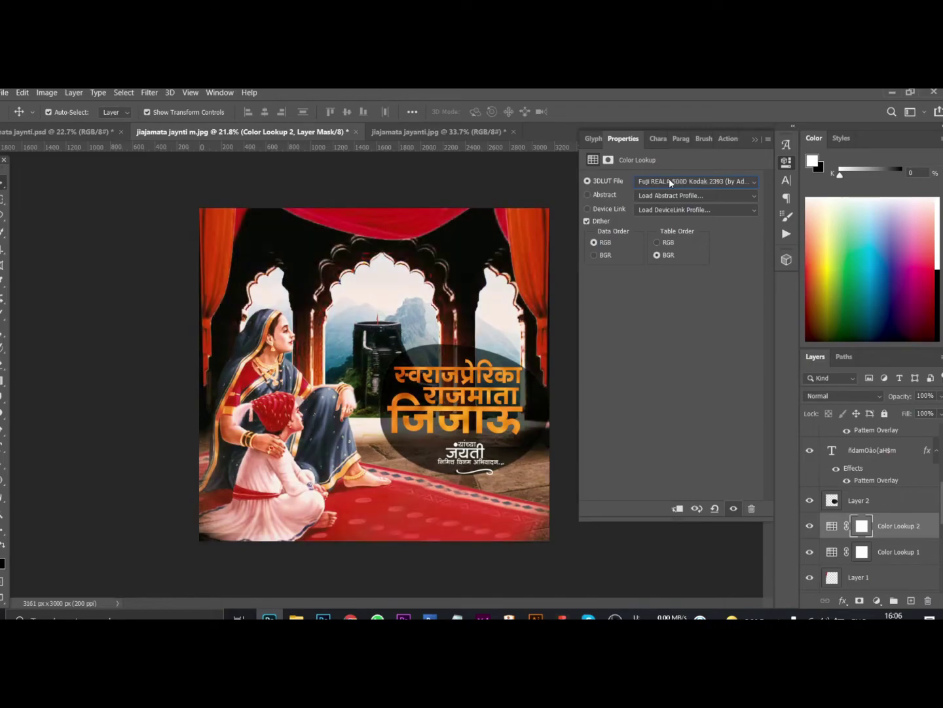
pyautogui.scroll(-1, 670, 181)
pyautogui.scroll(-1, 670, 181)
pyautogui.scroll(1, 669, 182)
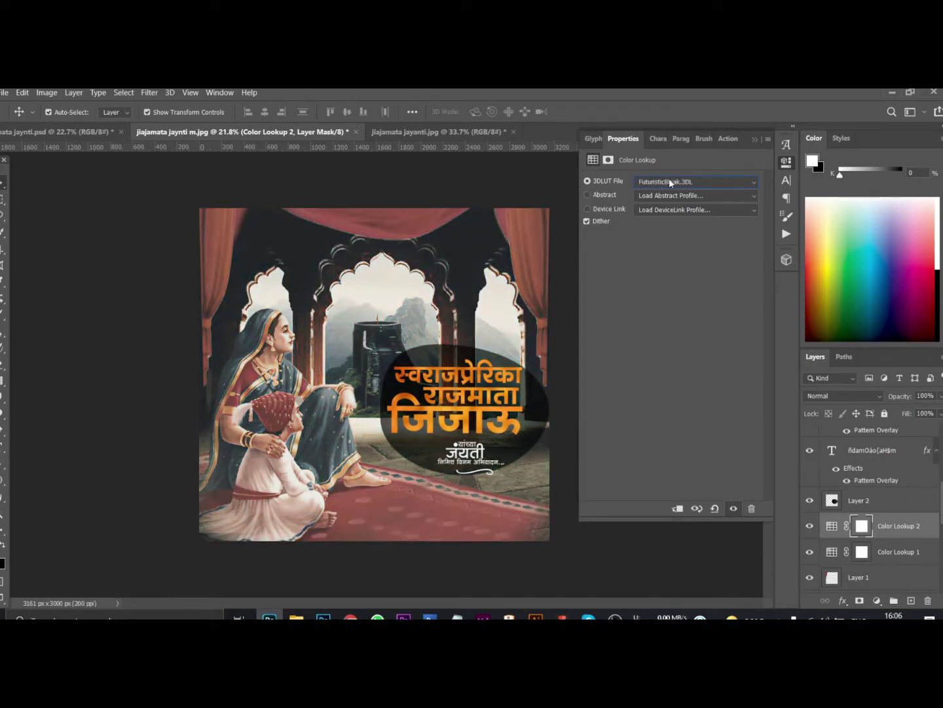
pyautogui.scroll(-2, 670, 182)
pyautogui.scroll(-1, 670, 181)
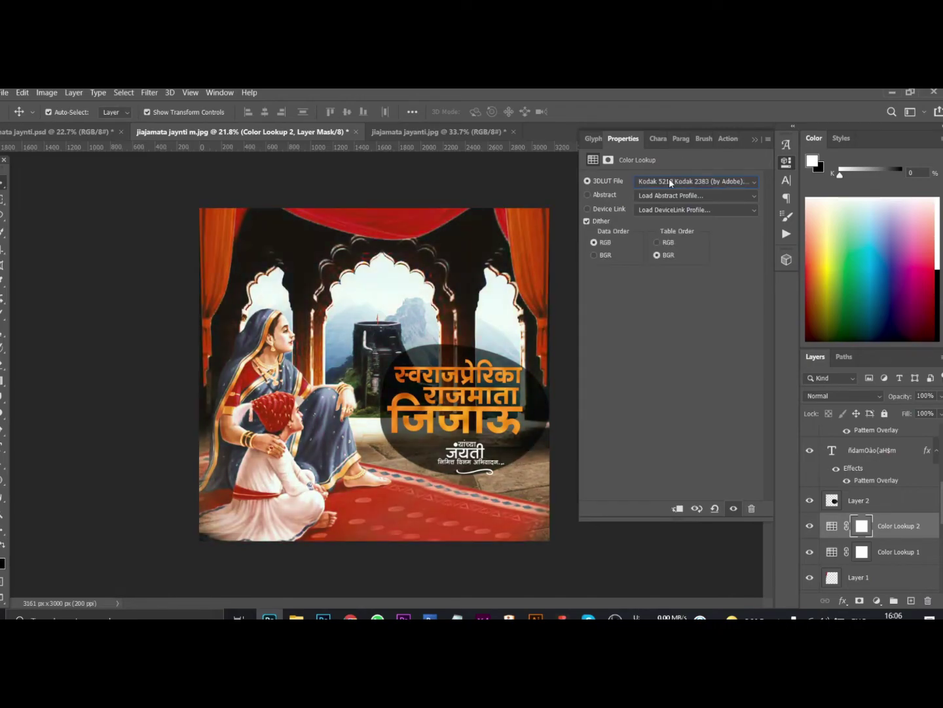
pyautogui.scroll(-1, 669, 182)
pyautogui.scroll(-1, 670, 182)
pyautogui.scroll(-1, 669, 181)
pyautogui.scroll(-1, 670, 182)
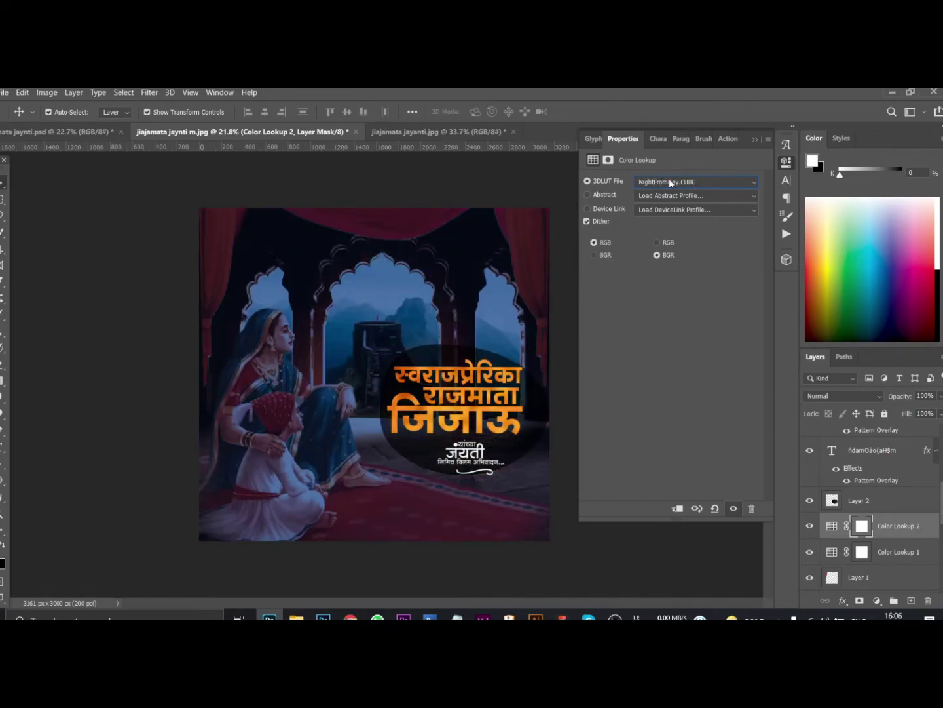
pyautogui.scroll(-1, 668, 182)
pyautogui.scroll(-1, 669, 181)
pyautogui.scroll(-1, 669, 181)
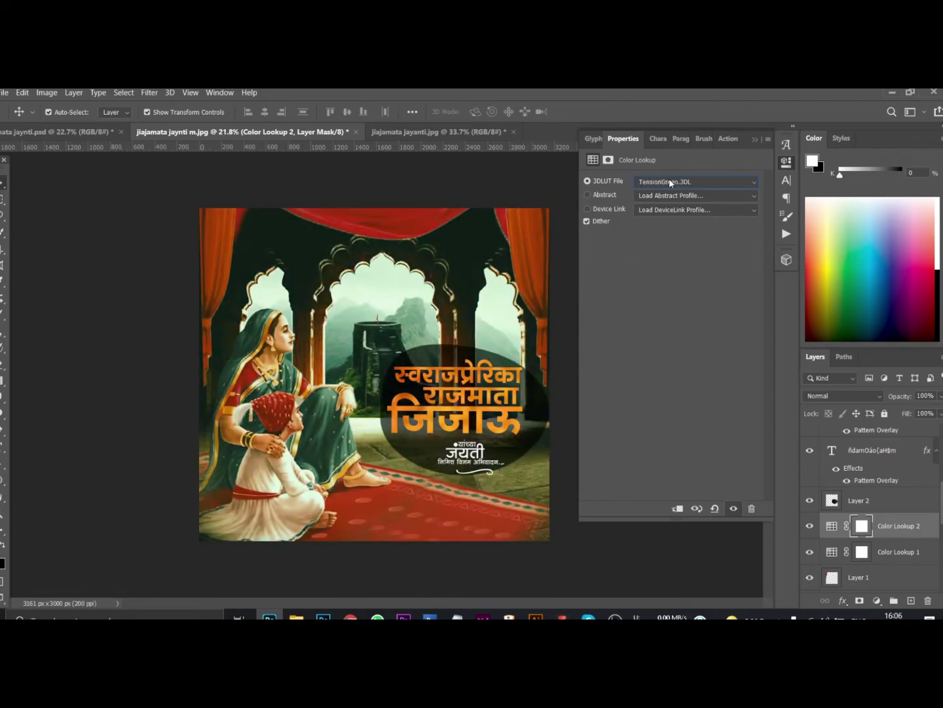
pyautogui.scroll(1, 670, 178)
pyautogui.scroll(-1, 670, 178)
# Select the dark ellipse's Layer 2 and try lowering its opacity to about 56%.
pyautogui.click(758, 139)
pyautogui.moveTo(901, 398); pyautogui.dragTo(868, 398)
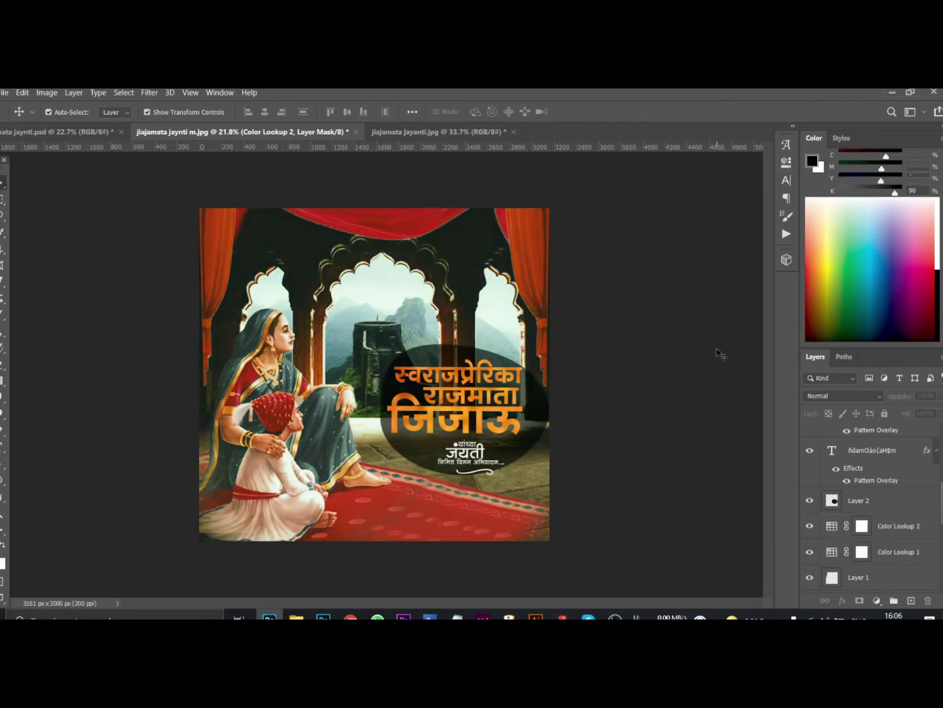
pyautogui.click(565, 463)
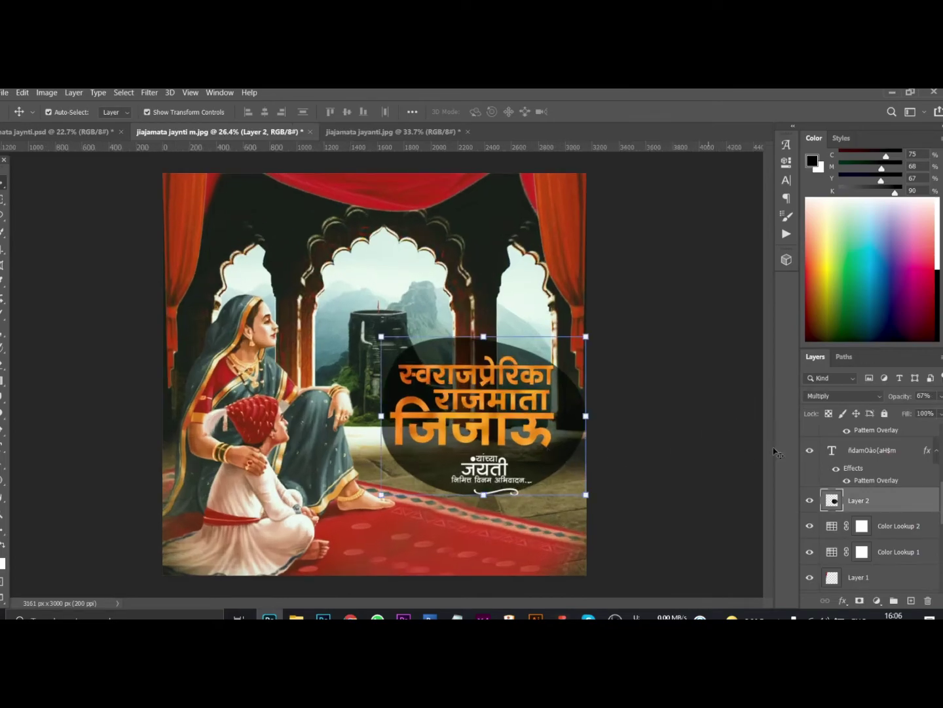
pyautogui.moveTo(895, 398); pyautogui.dragTo(888, 408)
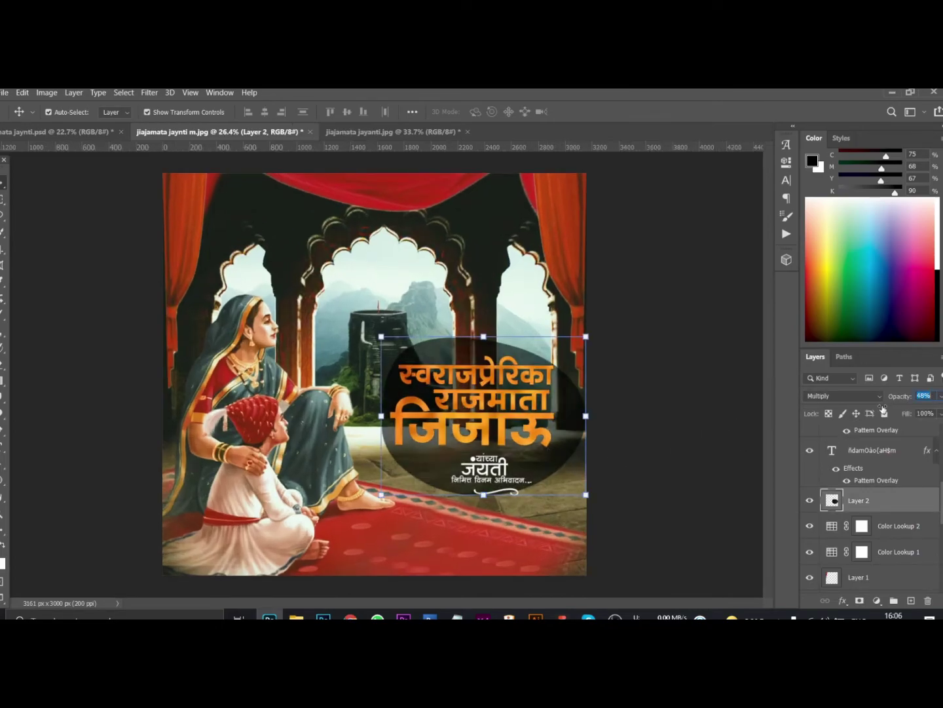
pyautogui.write('56')
pyautogui.click(729, 405)
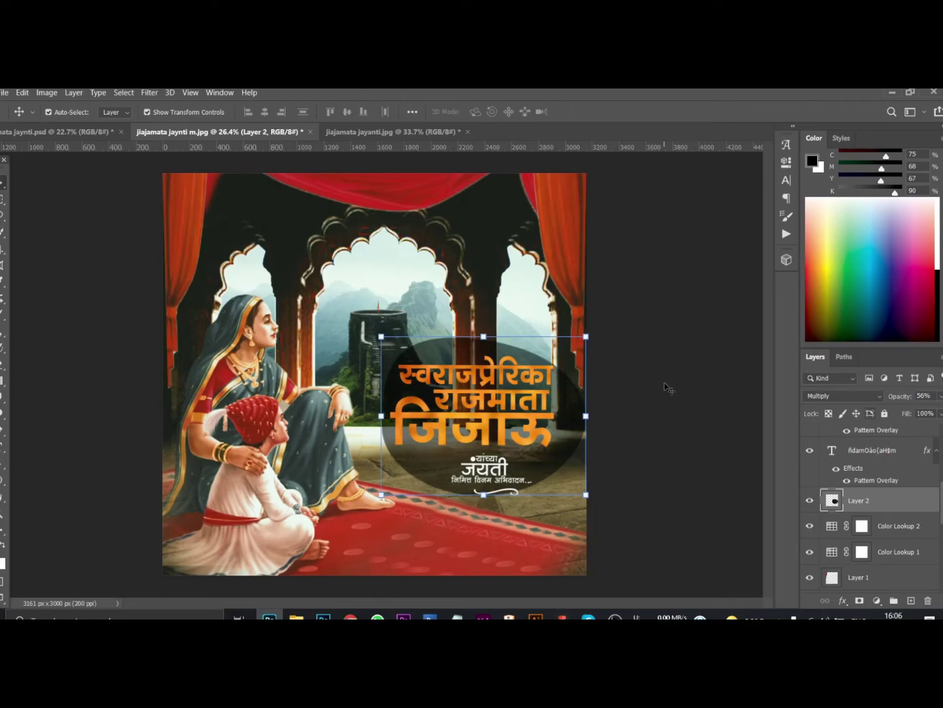
pyautogui.click(664, 387)
pyautogui.click(582, 403)
# Move Layer 2 below both Color Lookup layers and set its opacity to 76%.
pyautogui.moveTo(902, 397); pyautogui.dragTo(907, 398)
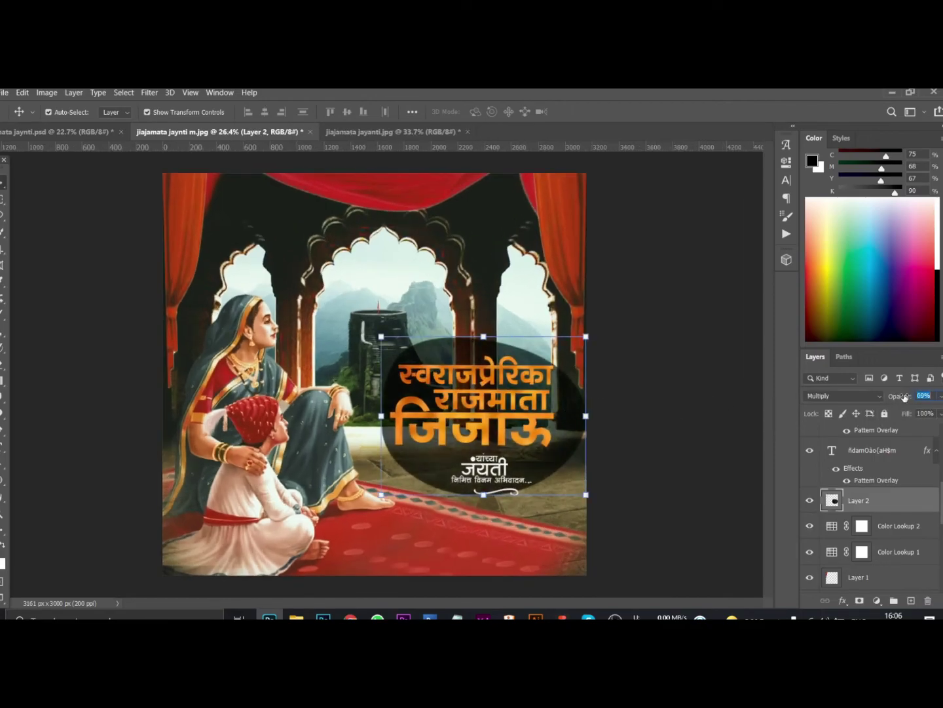
pyautogui.moveTo(897, 515); pyautogui.dragTo(891, 564)
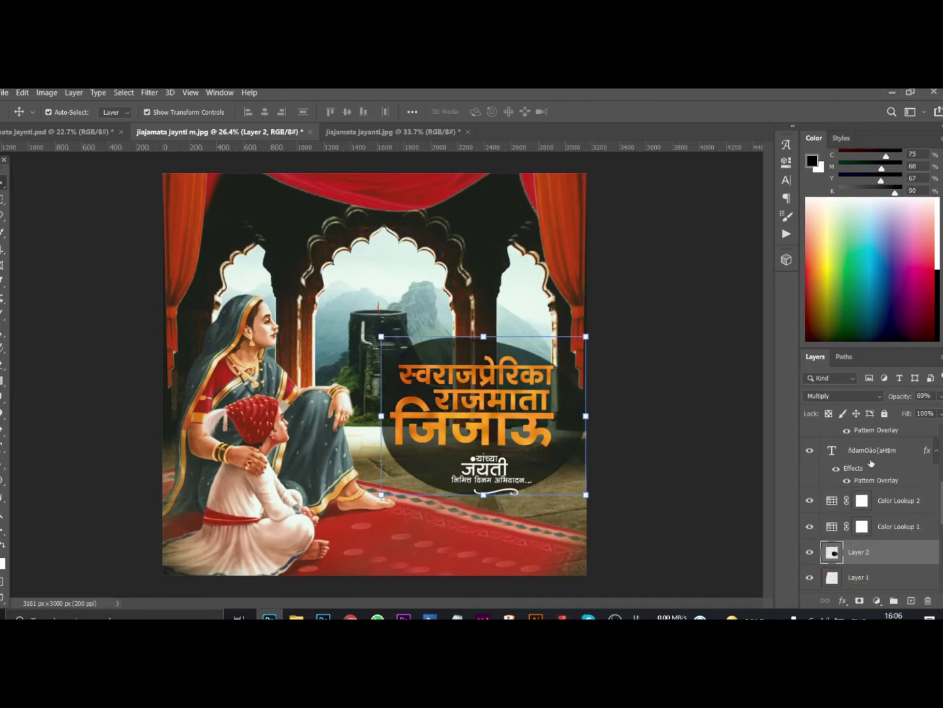
pyautogui.moveTo(895, 401); pyautogui.dragTo(904, 395)
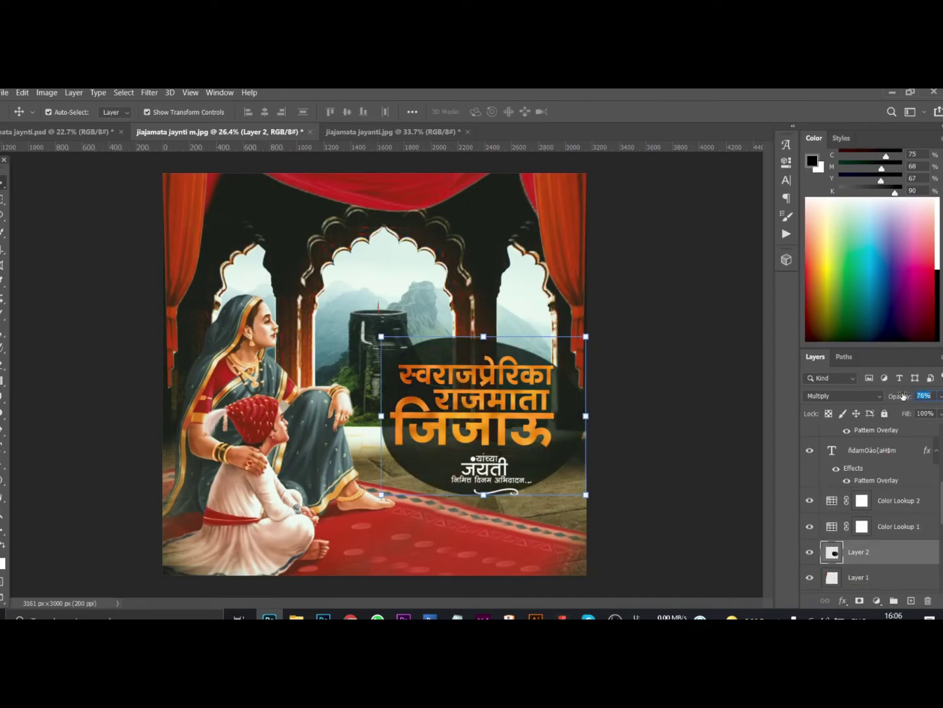
pyautogui.click(696, 364)
pyautogui.scroll(-2, 695, 364)
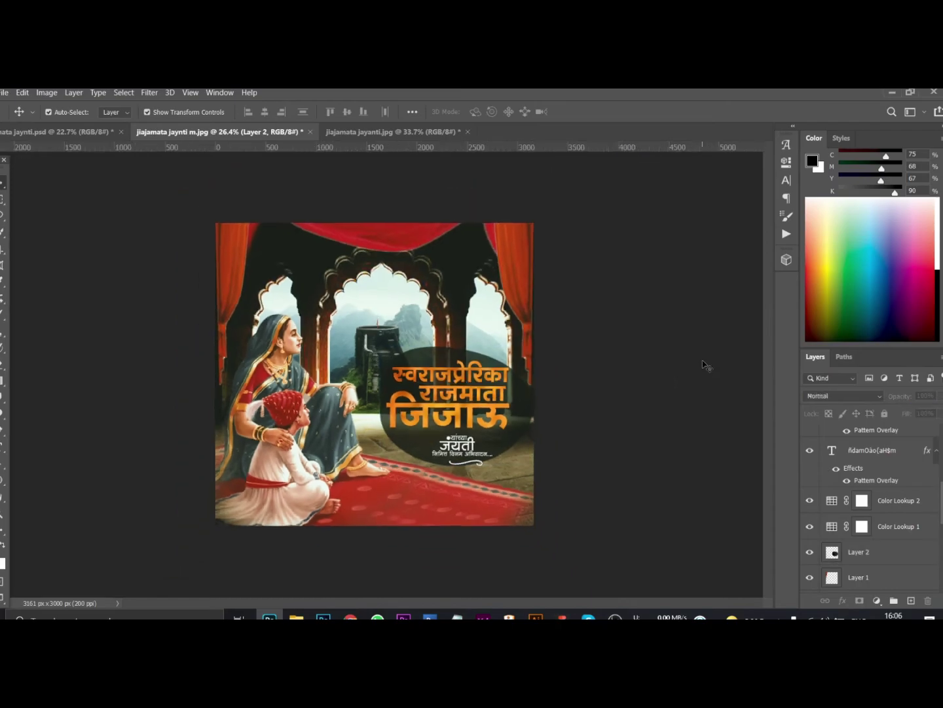
pyautogui.scroll(-1, 699, 363)
pyautogui.scroll(2, 701, 363)
pyautogui.scroll(-1, 705, 364)
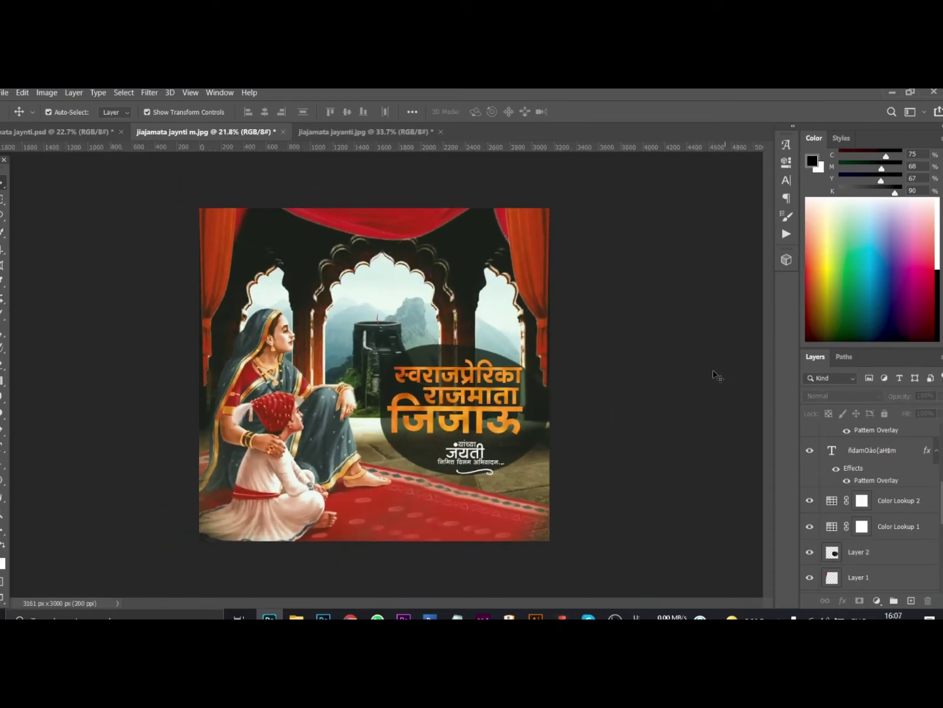
pyautogui.click(321, 133)
pyautogui.scroll(-1, 647, 344)
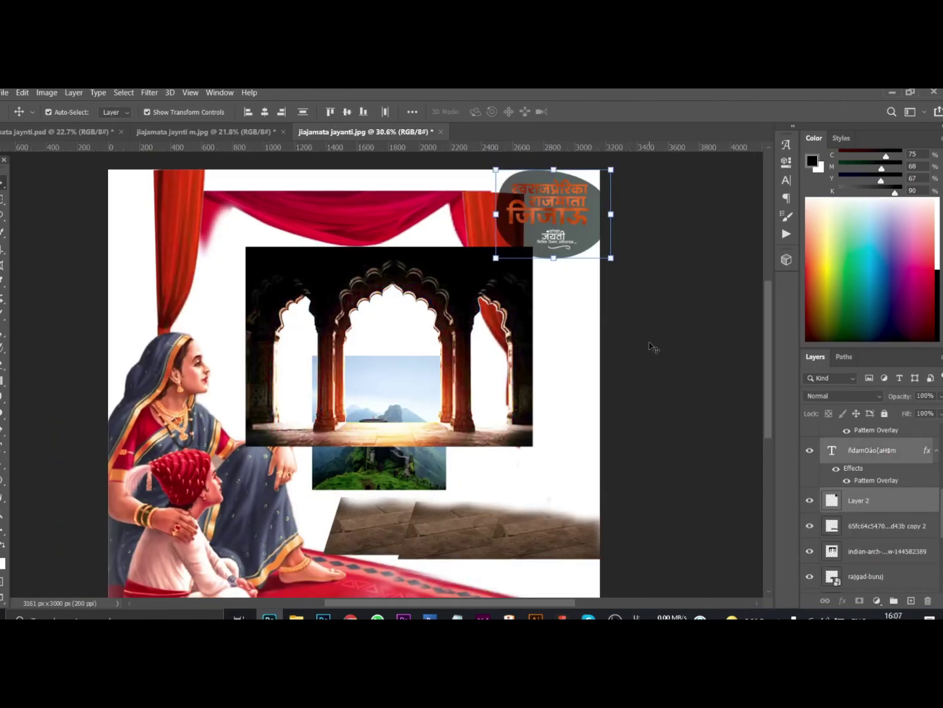
pyautogui.scroll(-1, 629, 327)
pyautogui.scroll(1, 590, 230)
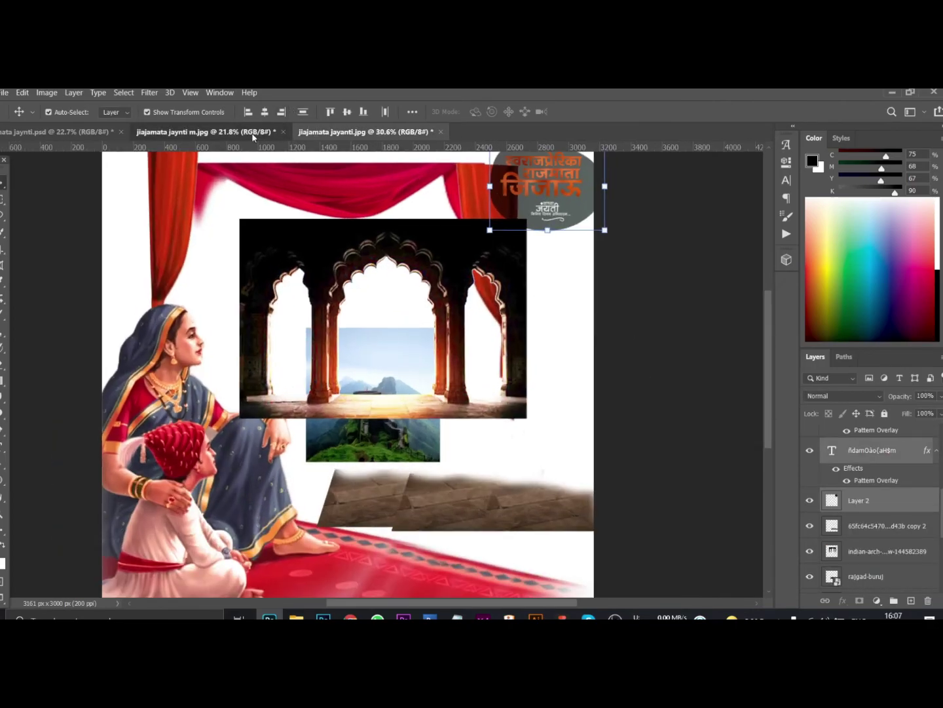
pyautogui.click(209, 131)
pyautogui.hotkey('ctrl', 'Tab')
pyautogui.hotkey('ctrl', 'shift', 'Tab')
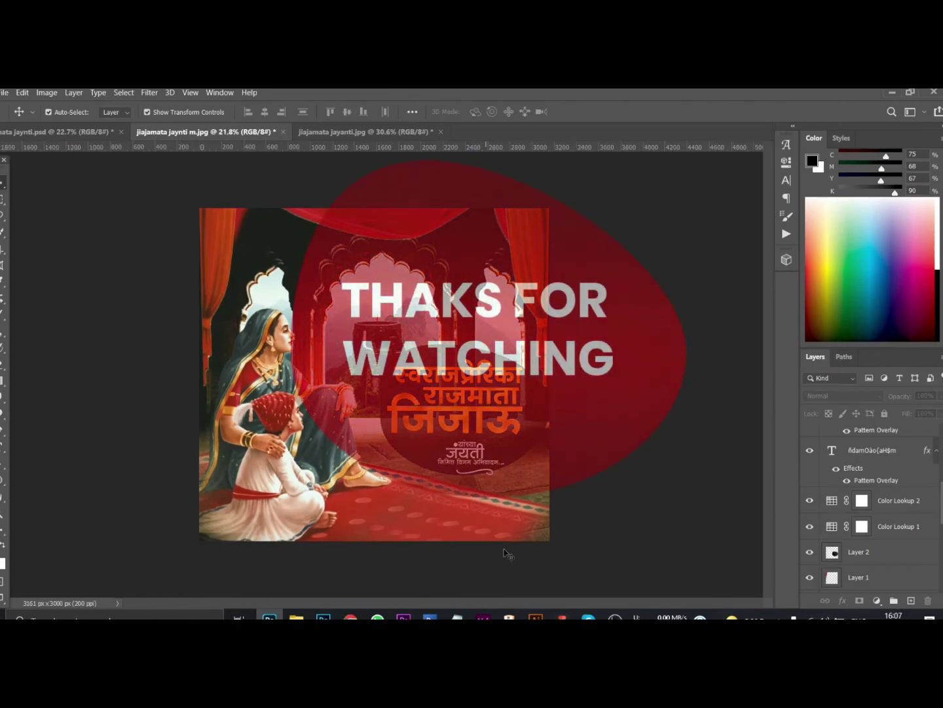
# Switch from Photoshop to the OBS Studio window via the taskbar.
pyautogui.click(615, 616)
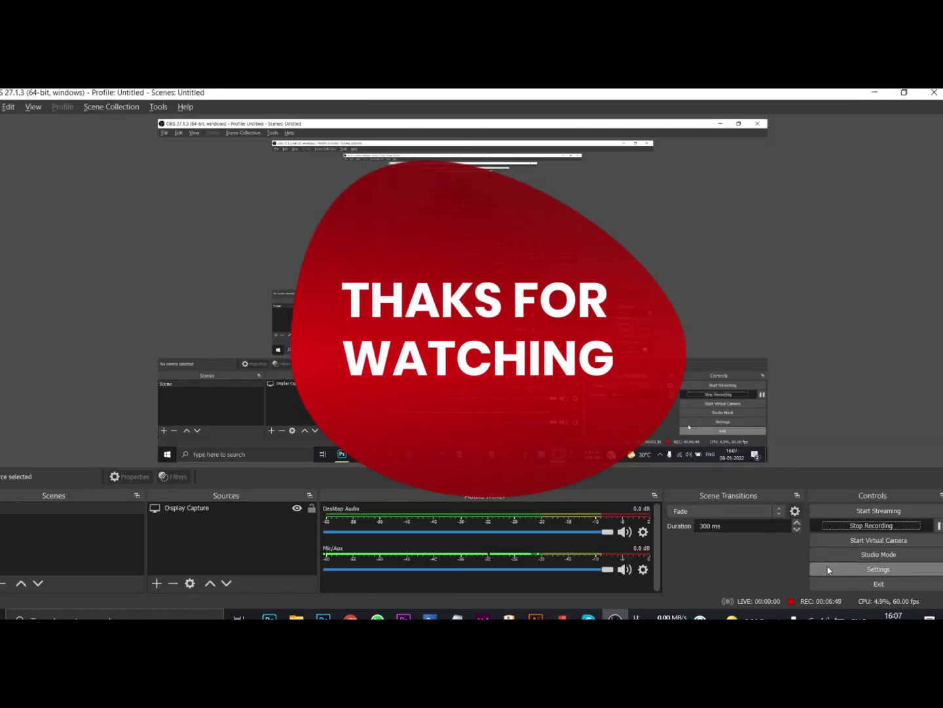